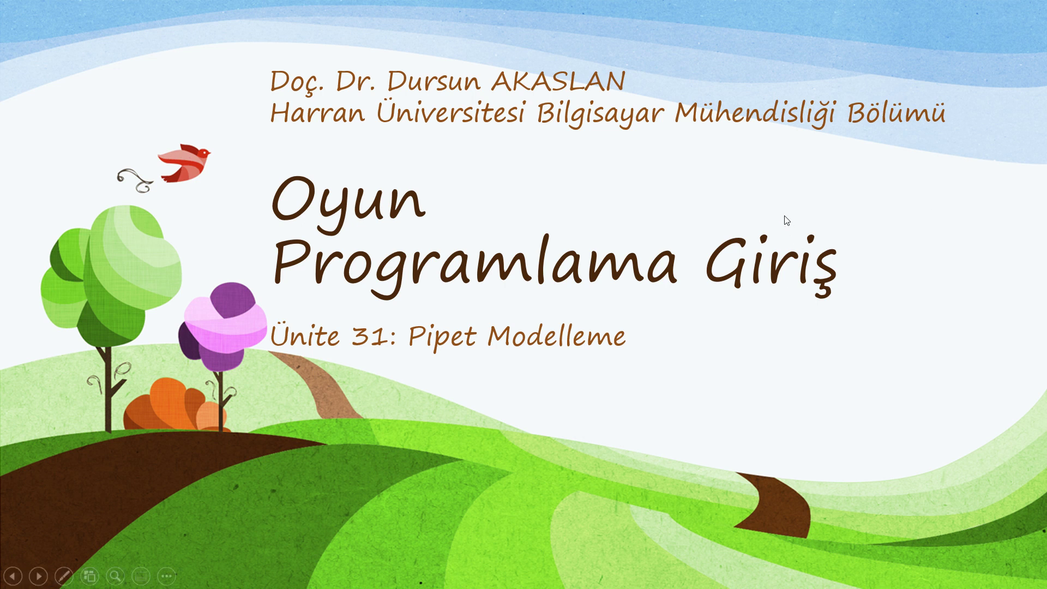
# - End the 'Ünite 31: Pipet Modelleme' slideshow and minimize PowerPoint to the desktop
pyautogui.press('Escape')
pyautogui.click(961, 10)
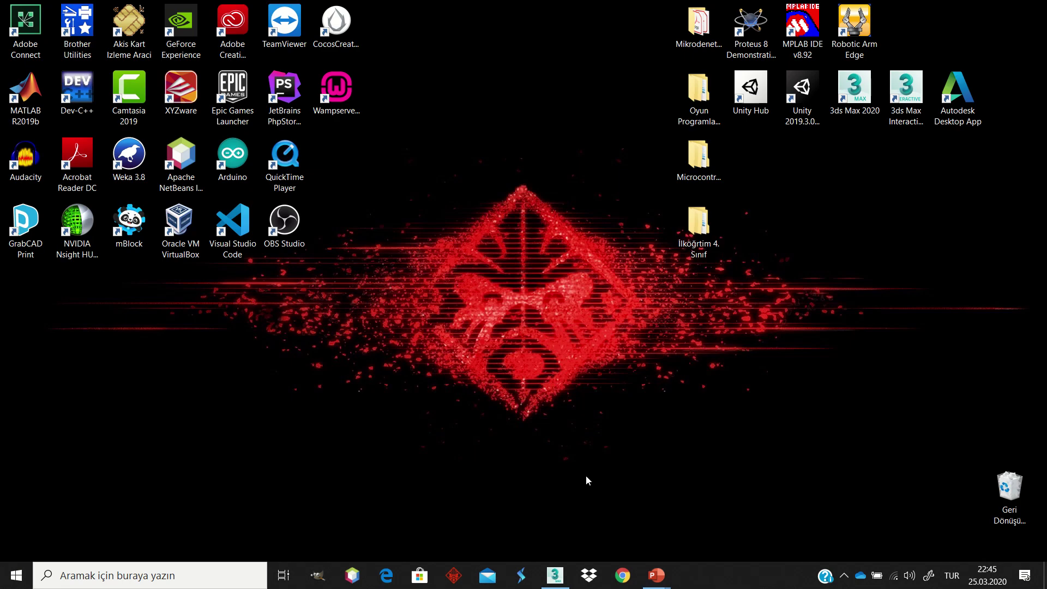
# - Bring 3ds Max forward and maximize the Perspective viewport of the empty scene
pyautogui.click(554, 575)
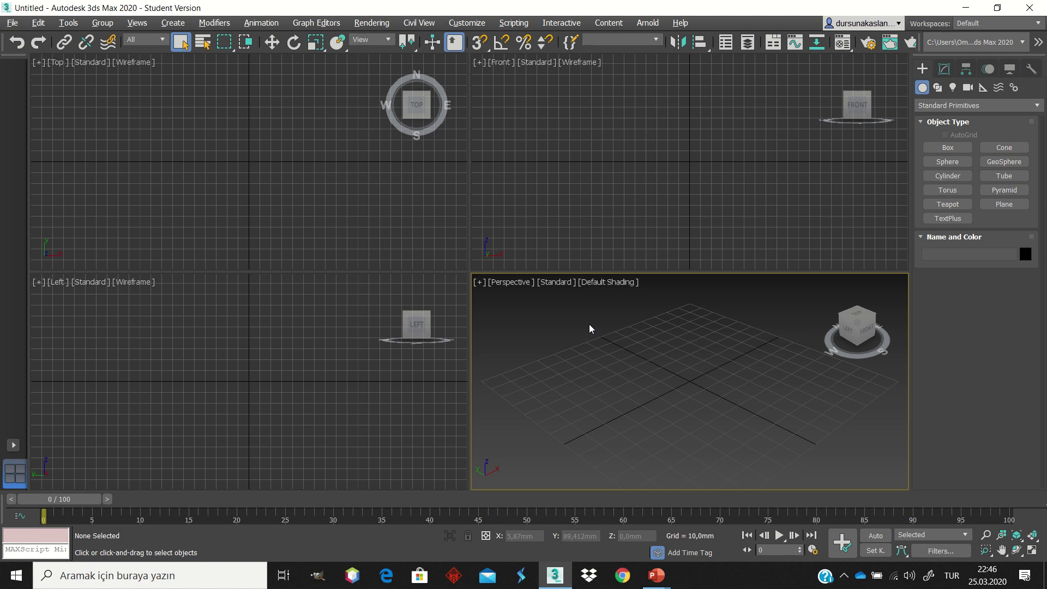
pyautogui.hotkey('alt', 'w')
pyautogui.hotkey('alt', 'w')
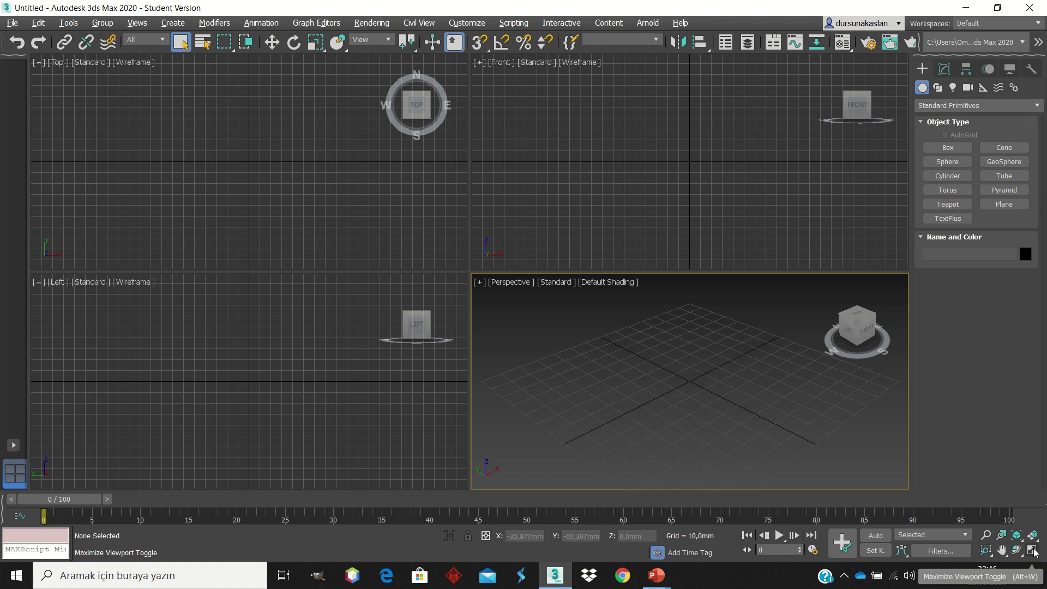
pyautogui.click(1032, 550)
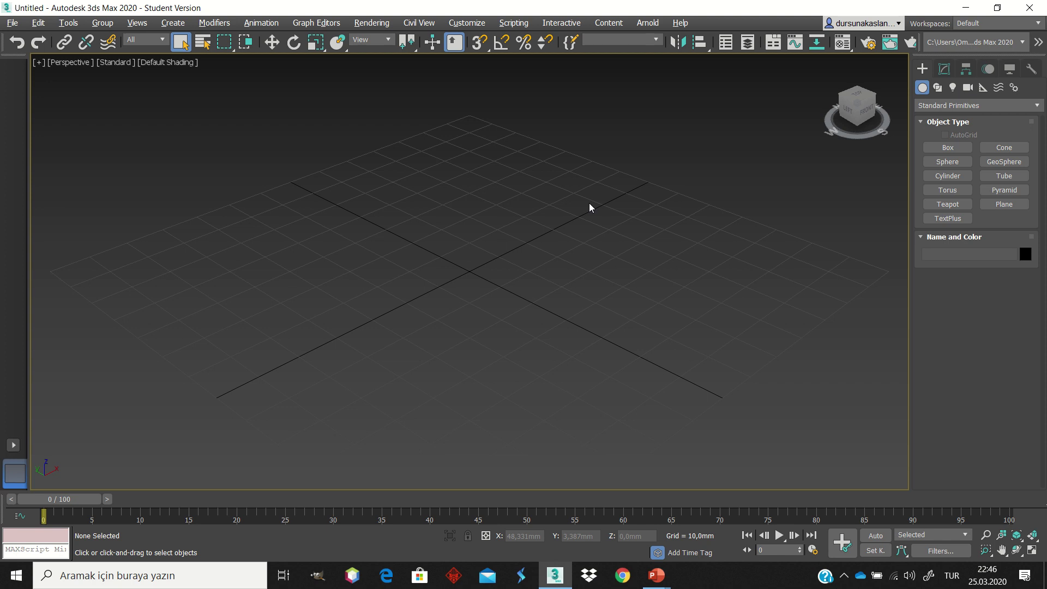
# - Switch the Create panel to Extended Primitives and pick the Hose tool
pyautogui.click(164, 28)
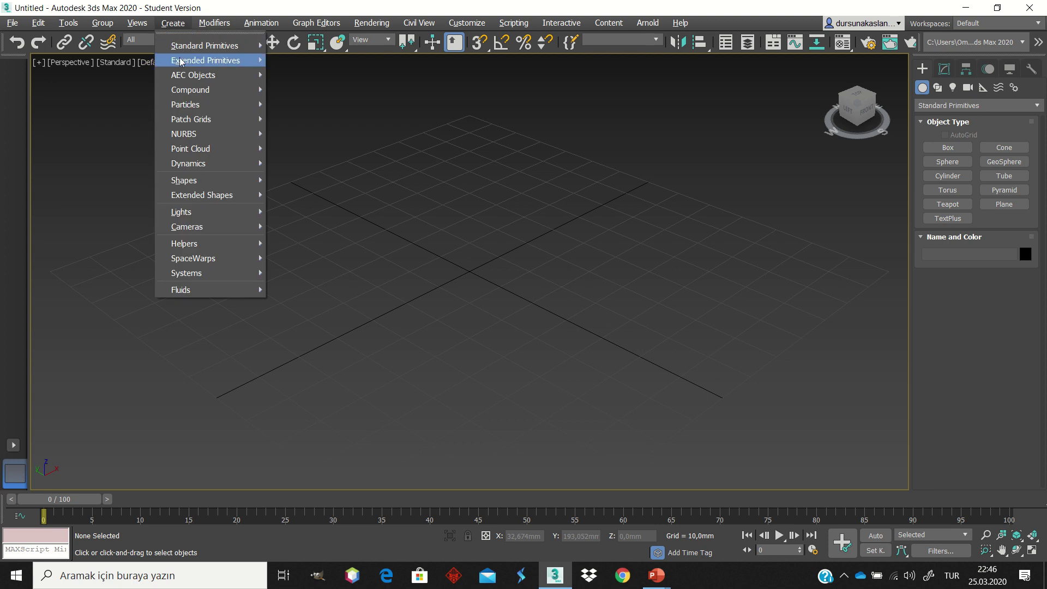
pyautogui.moveTo(205, 60)
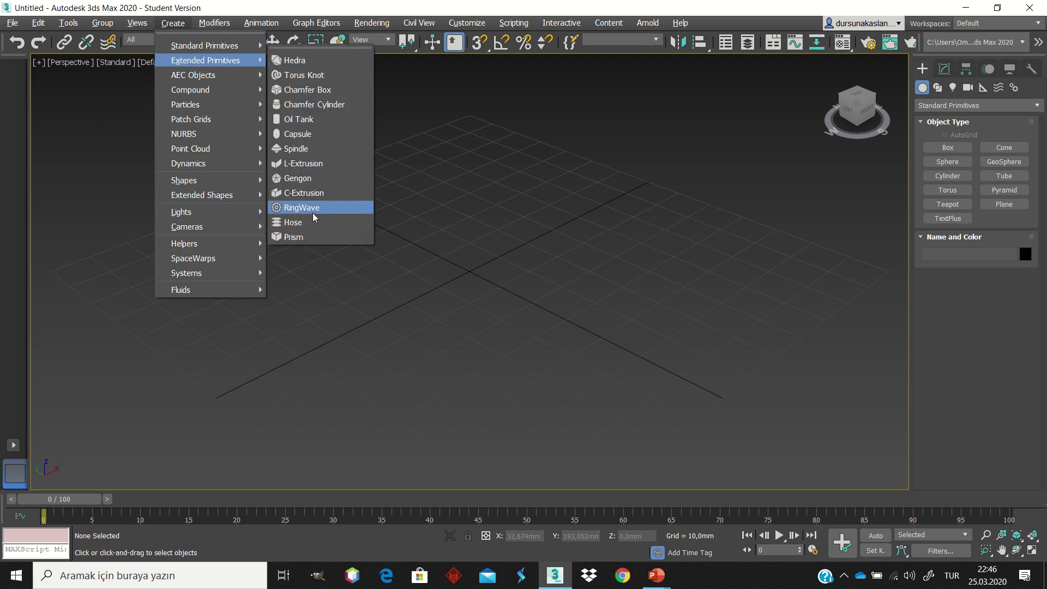
pyautogui.click(620, 156)
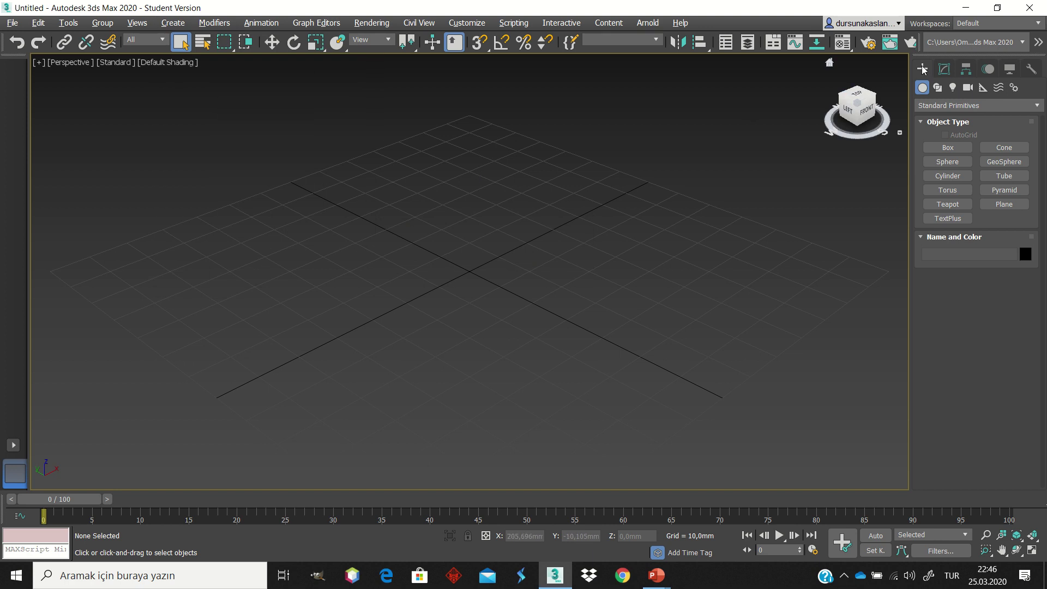
pyautogui.click(930, 108)
pyautogui.click(943, 111)
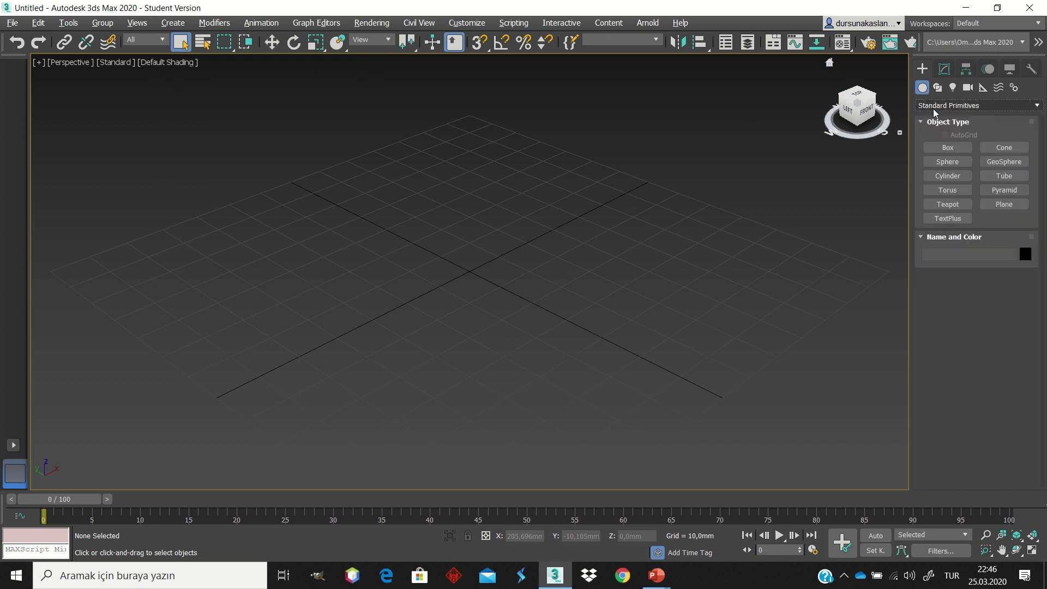
pyautogui.click(963, 105)
pyautogui.click(963, 132)
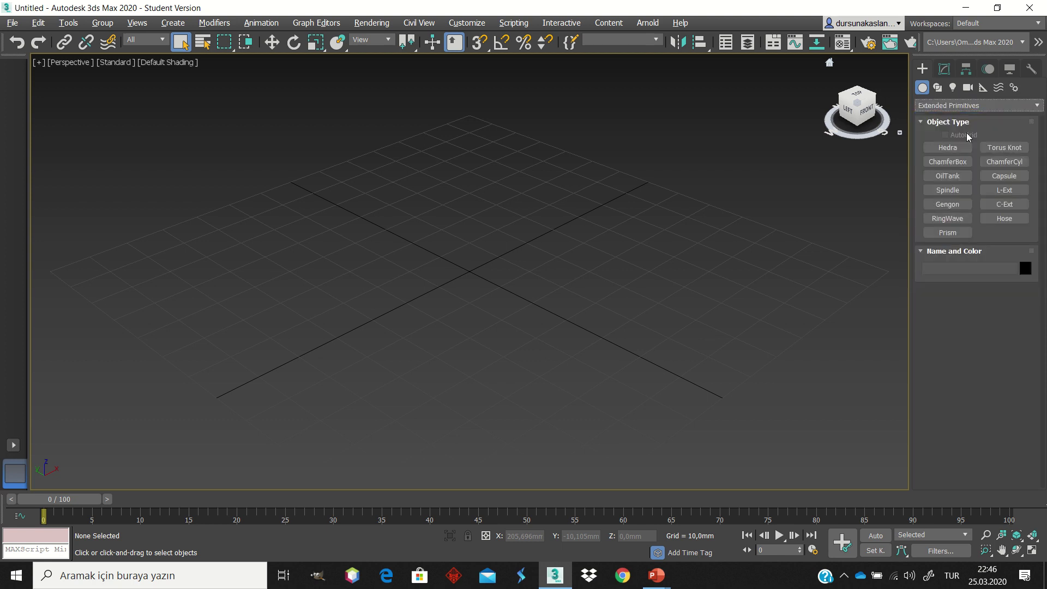
pyautogui.click(1005, 219)
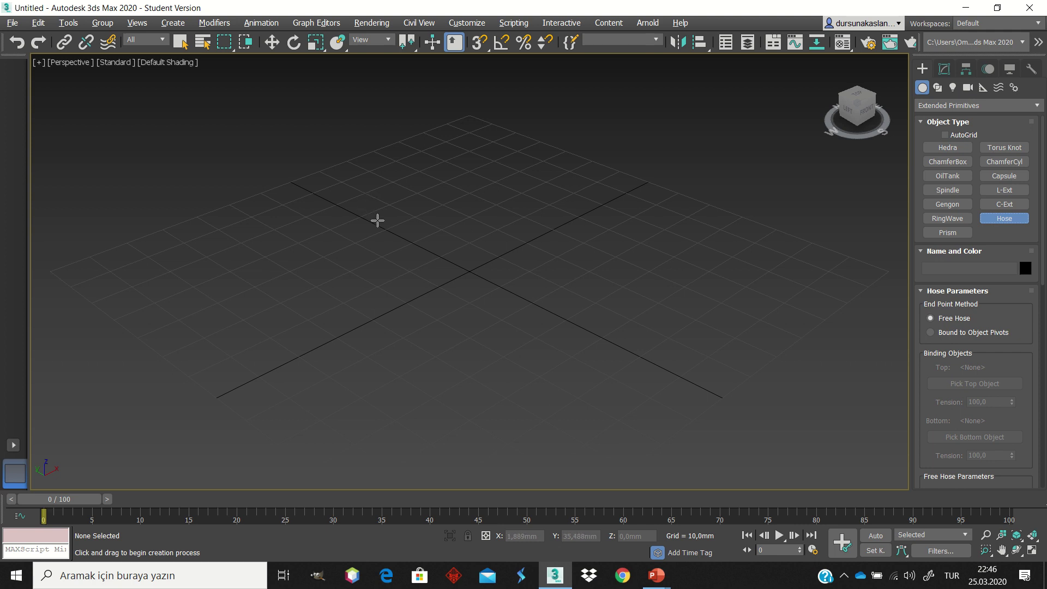
# - Drag out a ribbed hose, Hose001, at the grid centre
pyautogui.moveTo(495, 285); pyautogui.dragTo(452, 262)
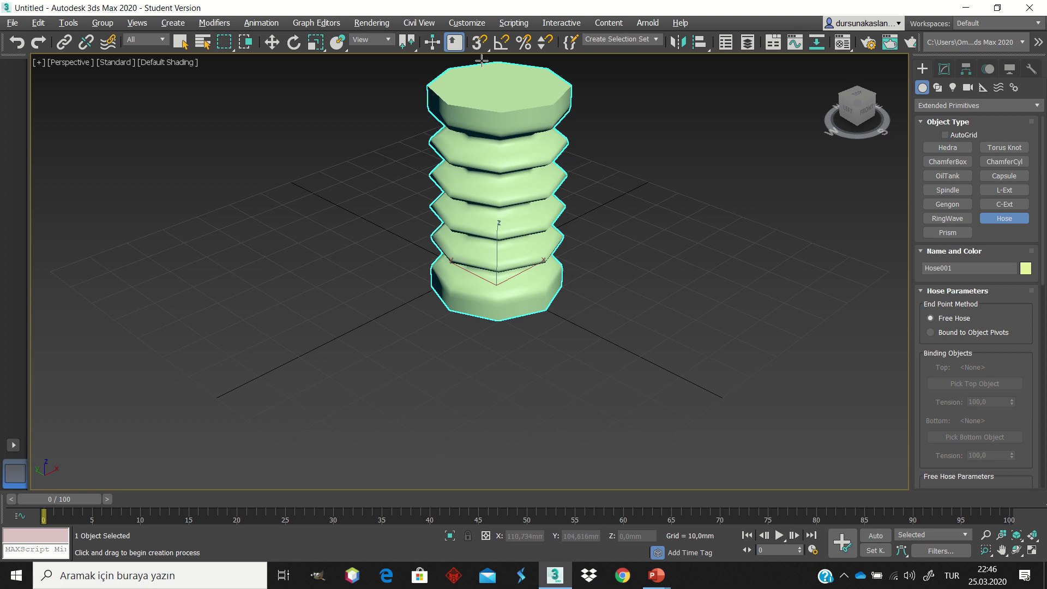
pyautogui.scroll(-4, 507, 60)
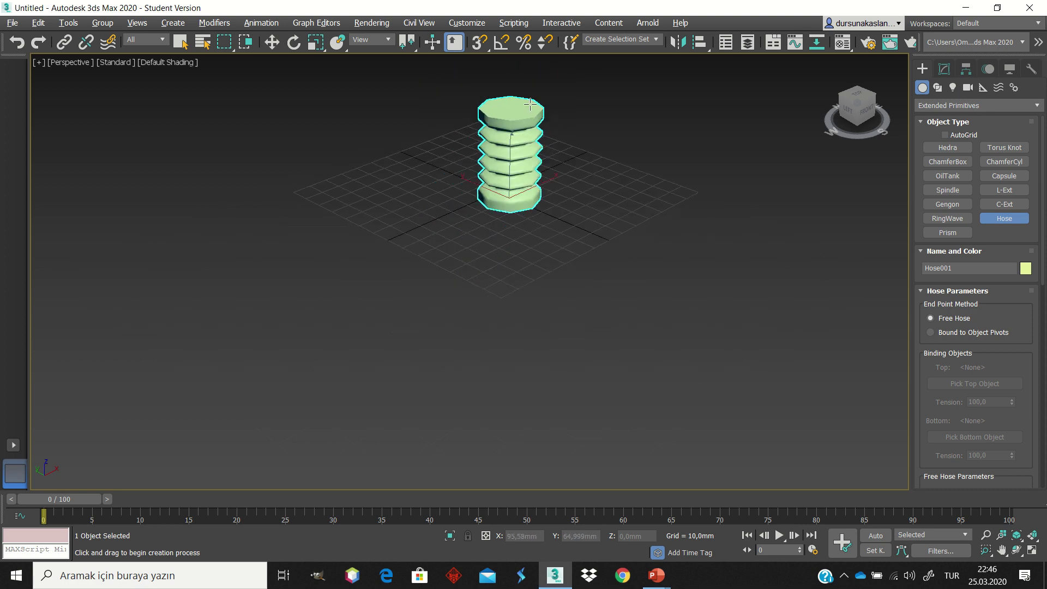
pyautogui.scroll(5, 519, 59)
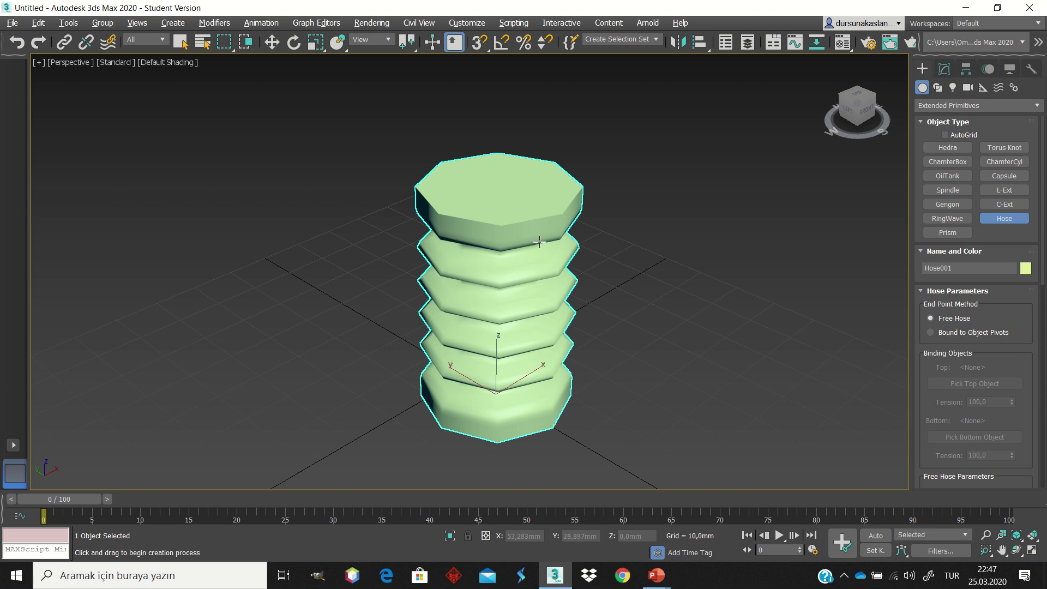
# - Show Hose001's parameters in the Modify panel and scroll through them
pyautogui.click(945, 70)
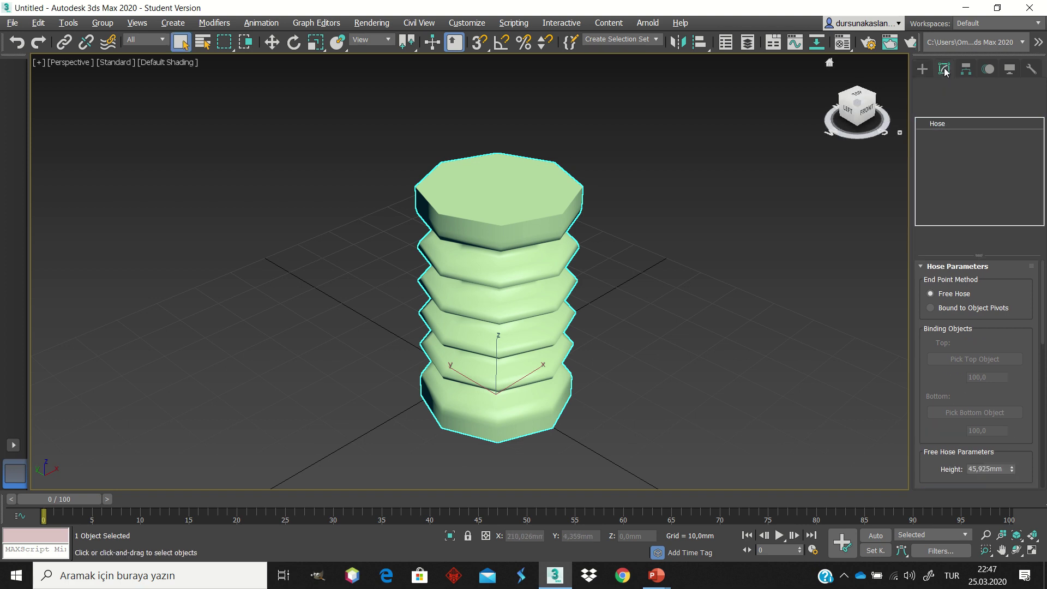
pyautogui.scroll(-1, 999, 295)
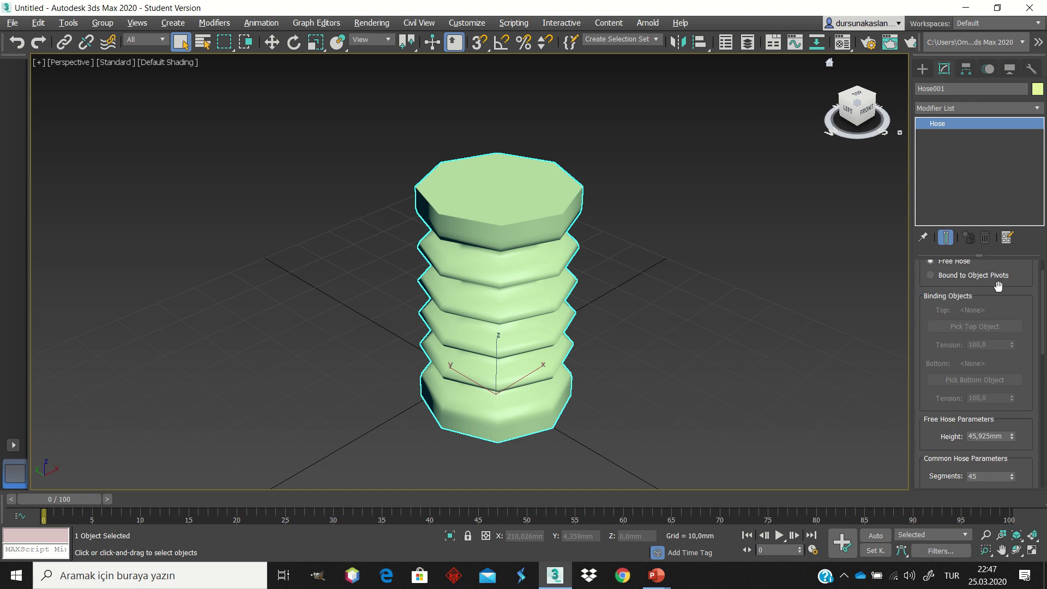
pyautogui.scroll(-1, 999, 295)
pyautogui.scroll(-1, 1006, 297)
pyautogui.scroll(-1, 986, 261)
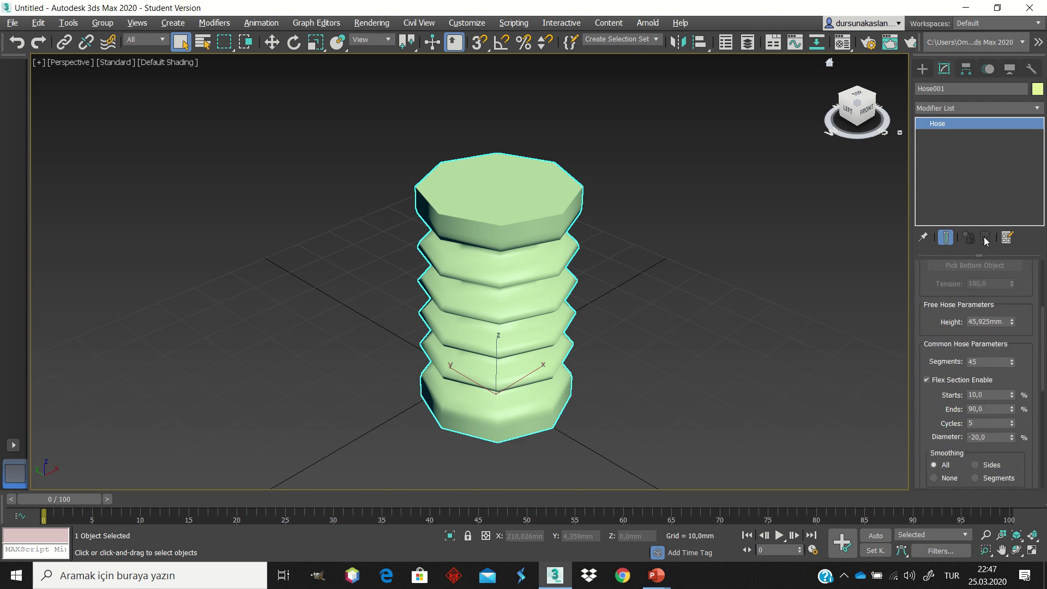
pyautogui.scroll(2, 937, 368)
pyautogui.scroll(1, 937, 369)
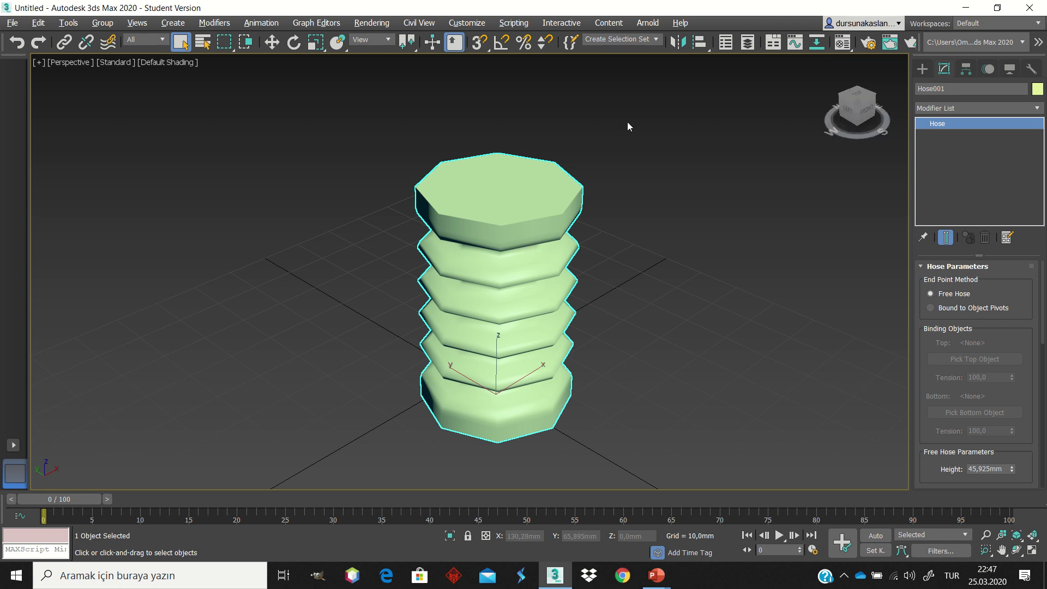
# - Switch to Standard Primitives and draw Box001 left and Box002 right of the hose
pyautogui.click(922, 69)
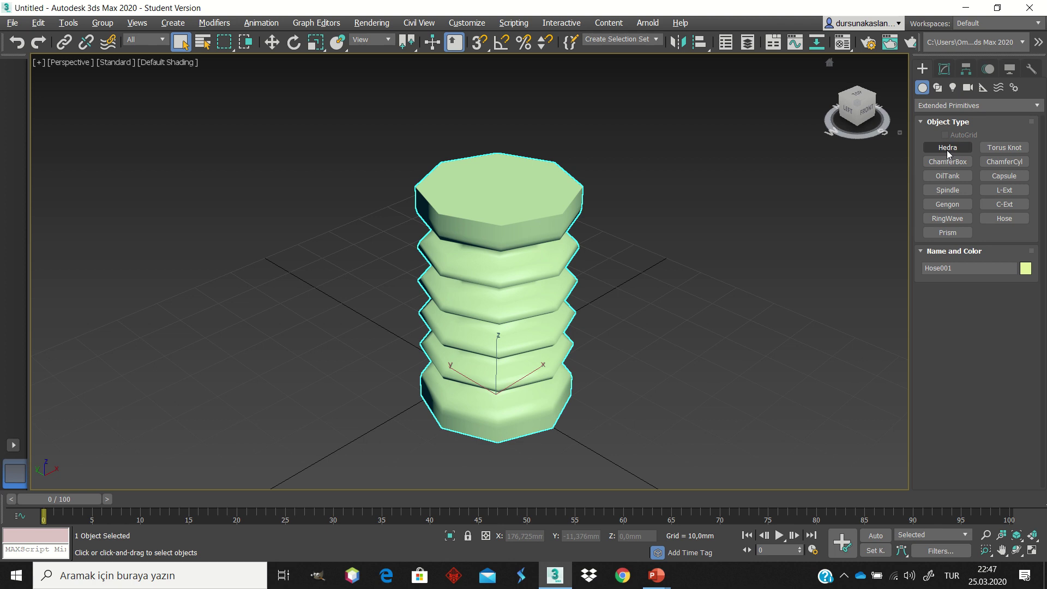
pyautogui.click(934, 105)
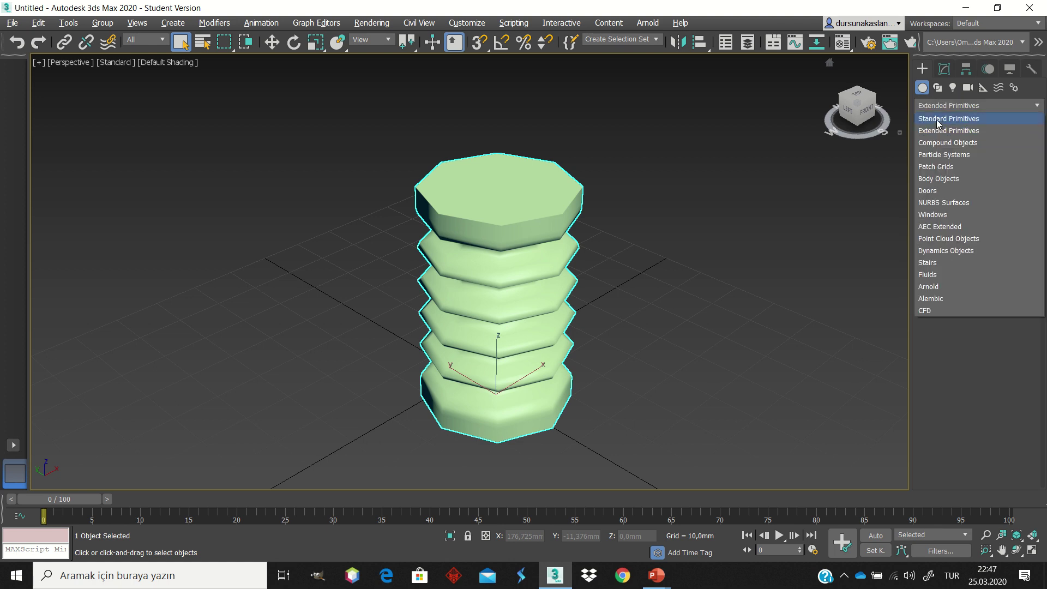
pyautogui.click(947, 147)
pyautogui.moveTo(200, 331)
pyautogui.mouseDown()
pyautogui.moveTo(233, 374)
pyautogui.moveTo(196, 407)
pyautogui.mouseUp()
pyautogui.click(248, 334)
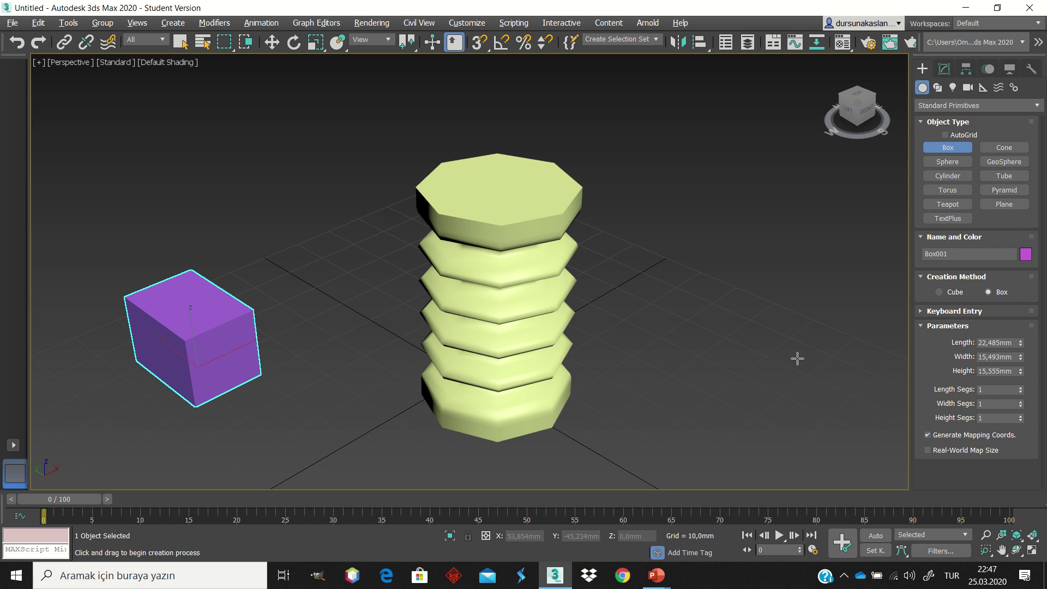
pyautogui.moveTo(797, 358); pyautogui.dragTo(883, 381)
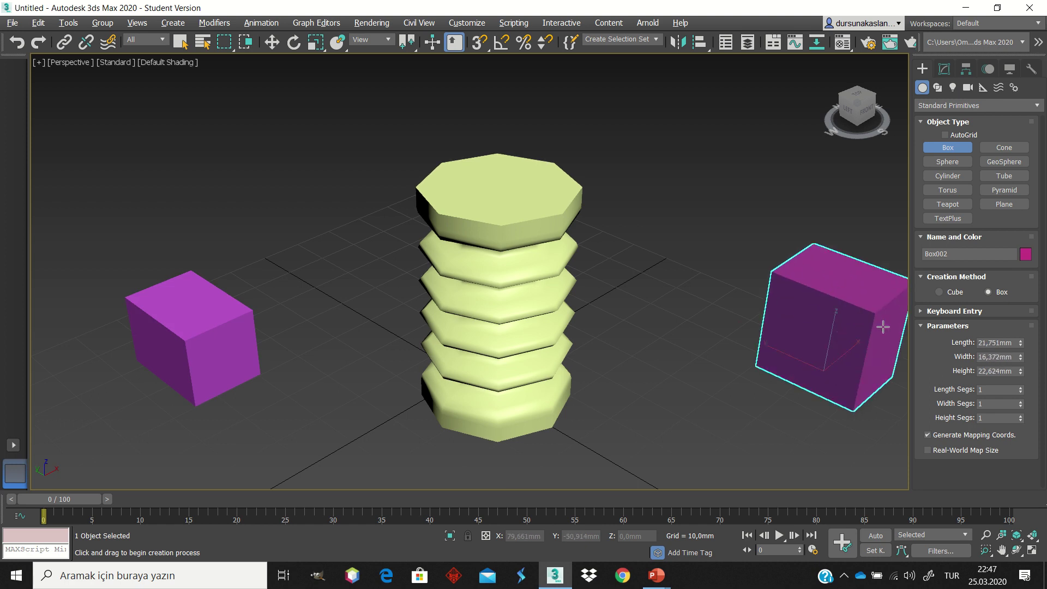
pyautogui.scroll(-3, 883, 283)
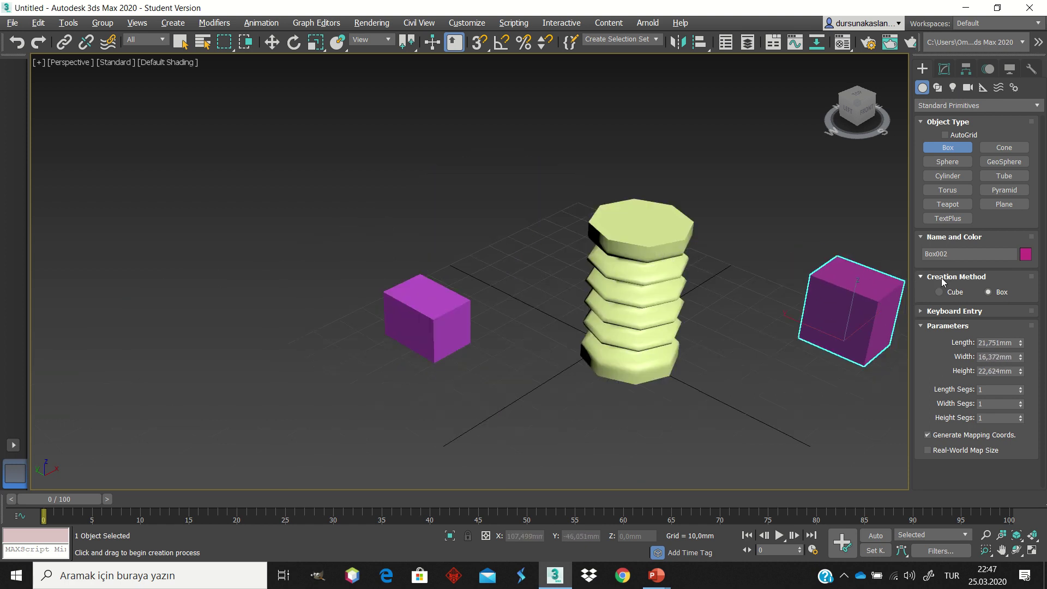
pyautogui.scroll(-3, 893, 248)
pyautogui.scroll(5, 893, 248)
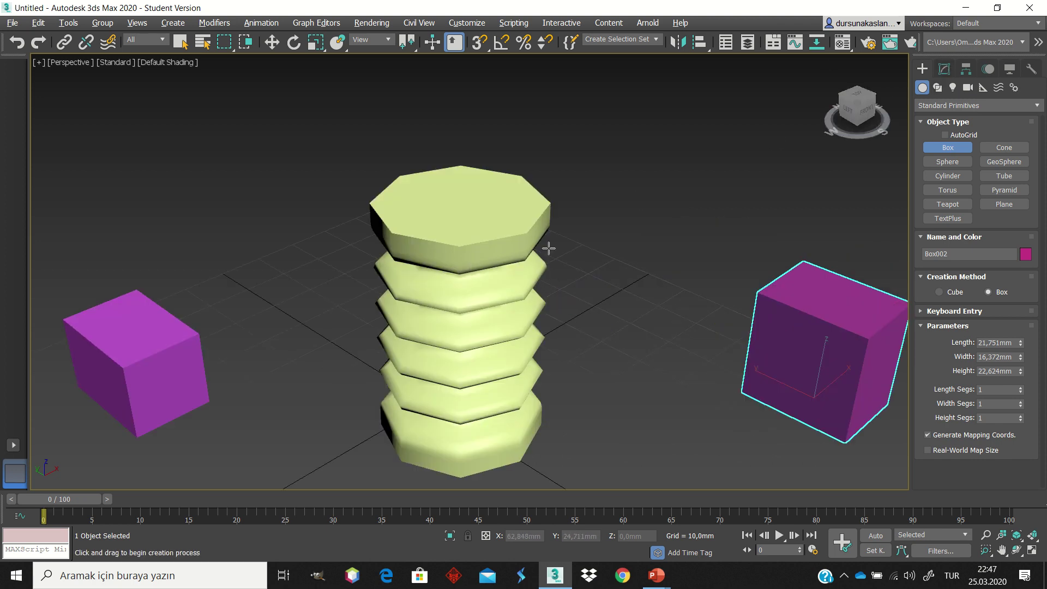
# - Select Hose001 and set it to Bound to Object Pivots
pyautogui.click(180, 42)
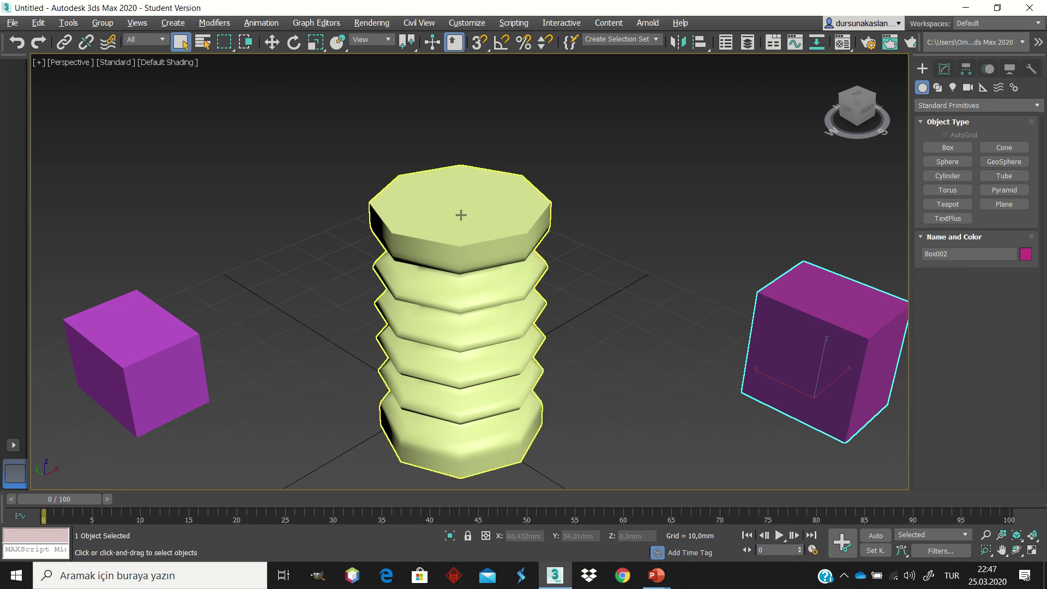
pyautogui.click(477, 228)
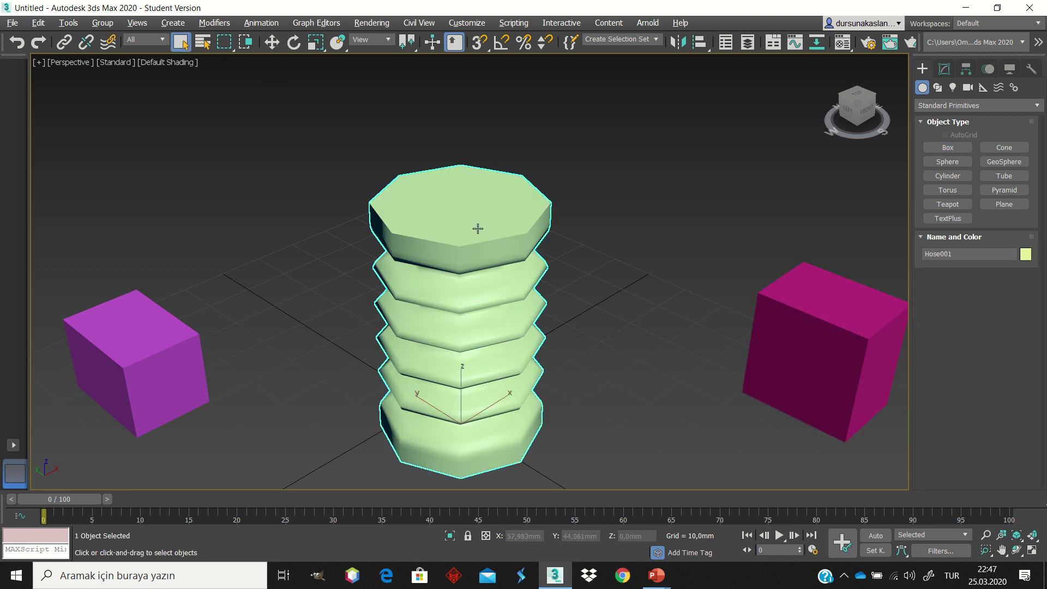
pyautogui.click(944, 68)
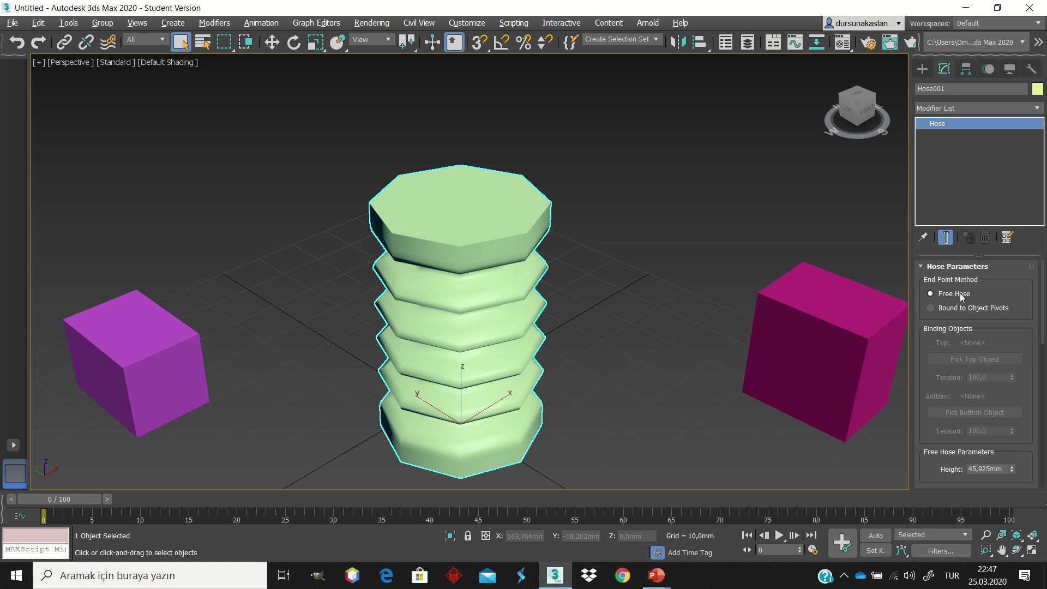
pyautogui.click(931, 307)
pyautogui.scroll(-1, 946, 315)
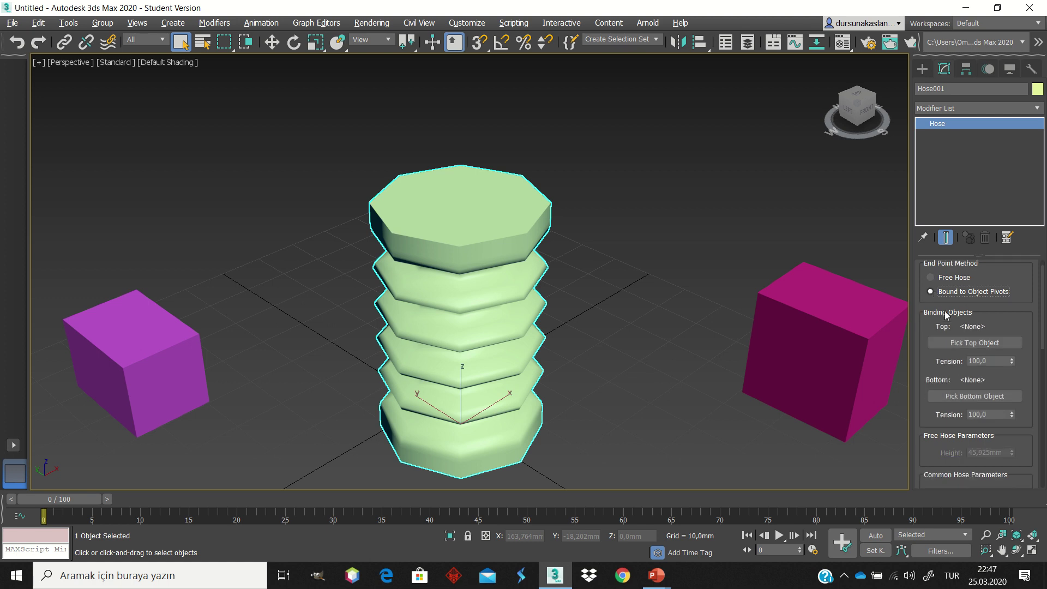
# - Pick Box002 as the hose's top object and Box001 as its bottom object
pyautogui.click(961, 345)
pyautogui.click(975, 342)
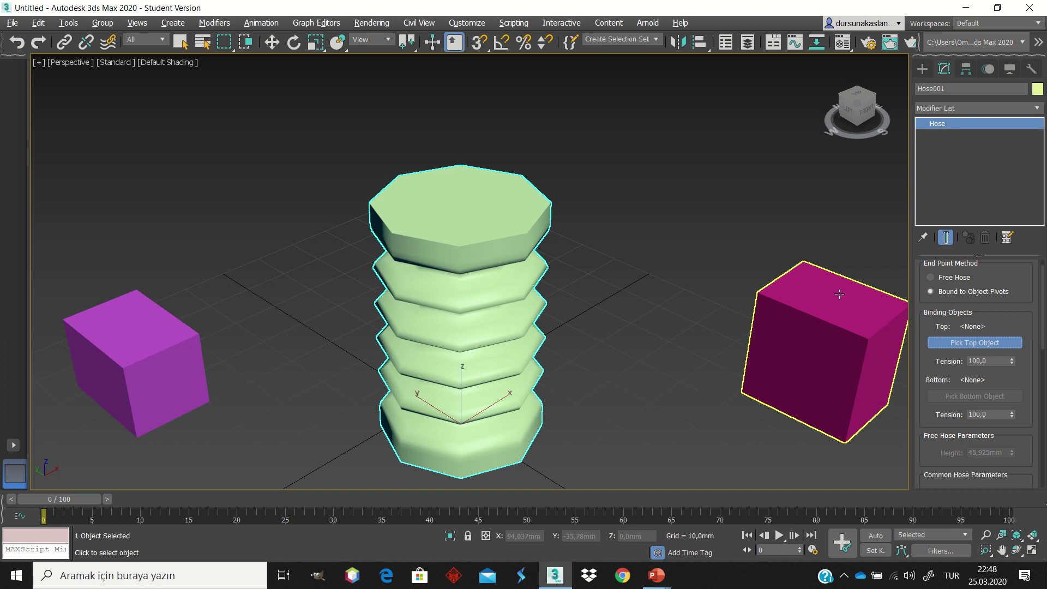
pyautogui.click(829, 301)
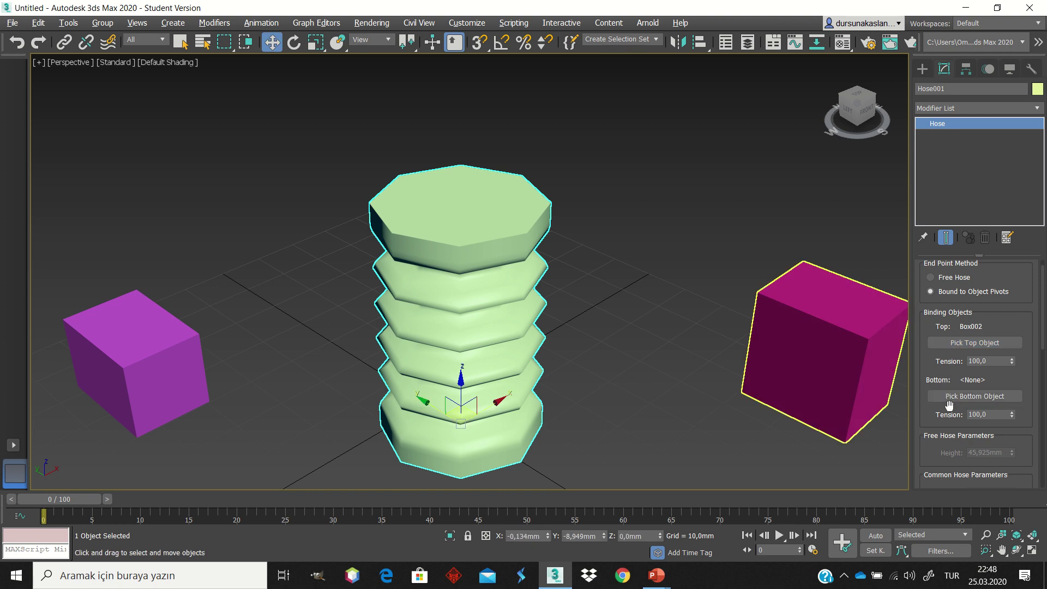
pyautogui.click(968, 402)
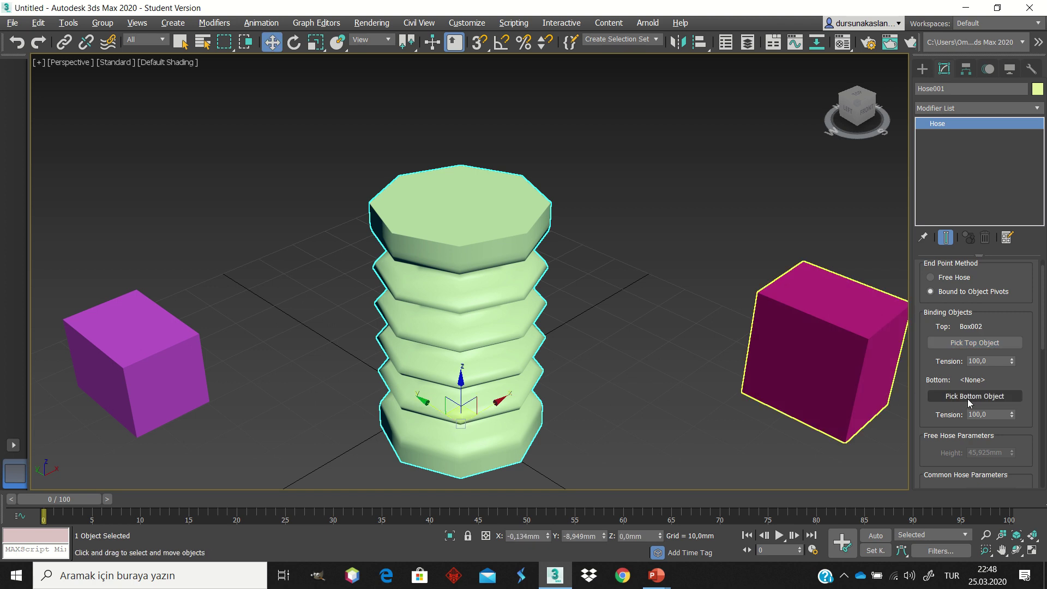
pyautogui.click(164, 337)
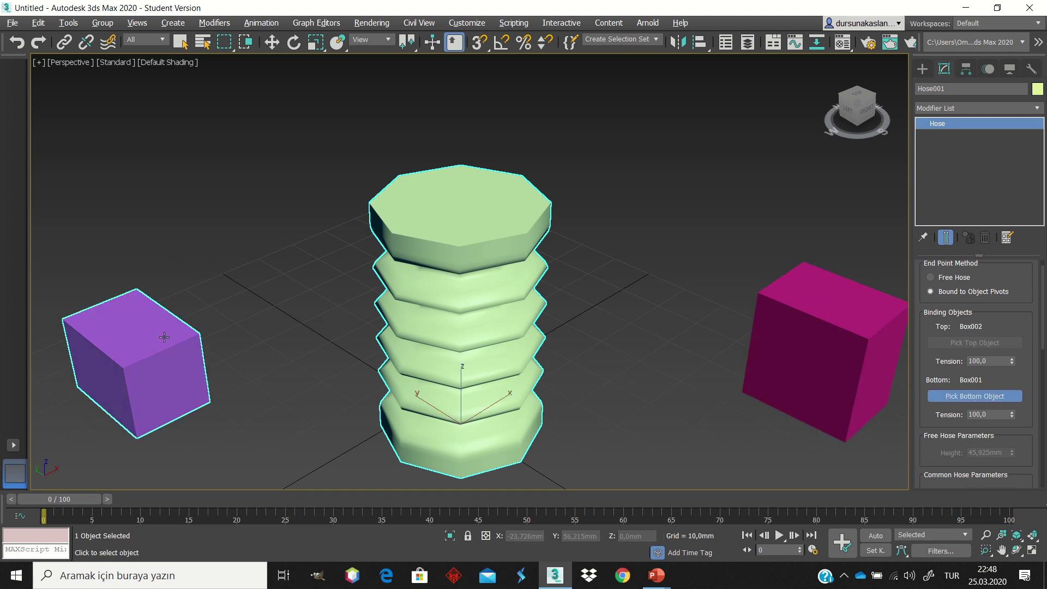
pyautogui.scroll(-5, 285, 340)
pyautogui.scroll(3, 285, 323)
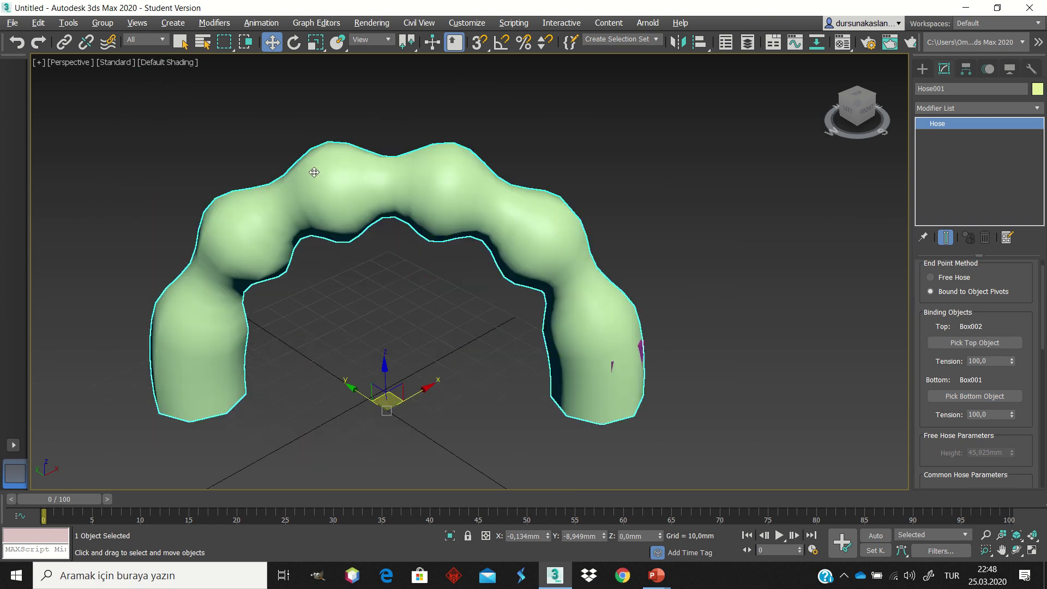
# - Orbit around the hose arch and select Box001 at its lower end
pyautogui.scroll(-2, 240, 196)
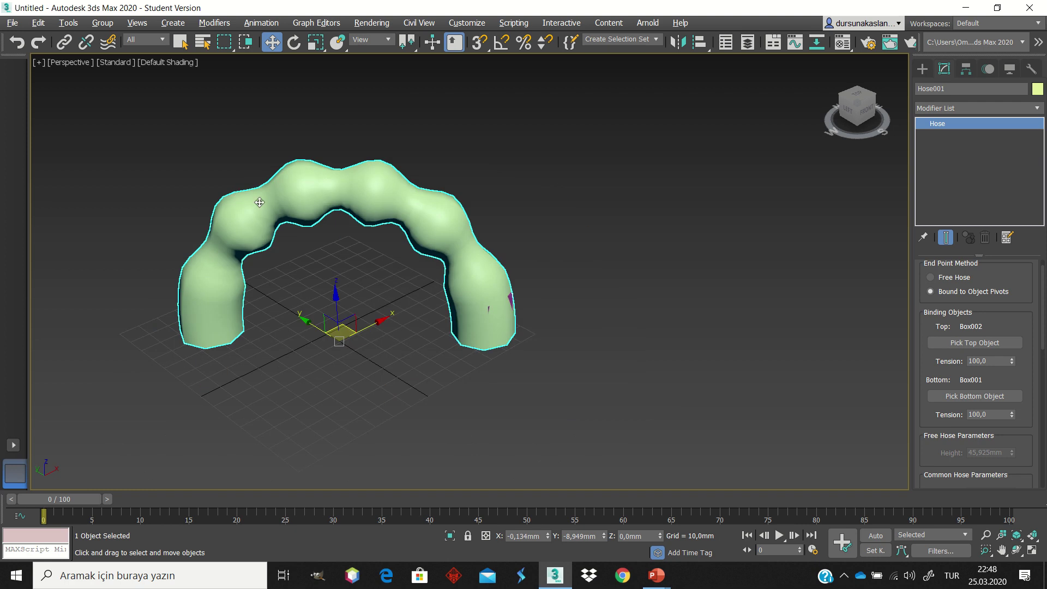
pyautogui.click(181, 42)
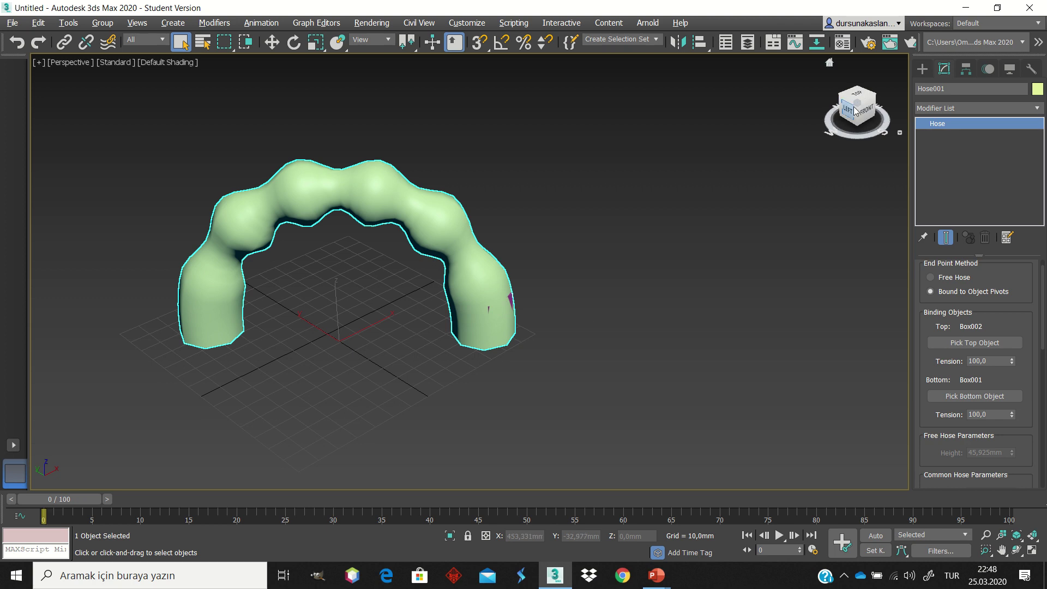
pyautogui.moveTo(586, 315)
pyautogui.keyDown('alt'); pyautogui.mouseDown(button='middle')
pyautogui.moveTo(342, 250)
pyautogui.moveTo(476, 259)
pyautogui.mouseUp(button='middle'); pyautogui.keyUp('alt')
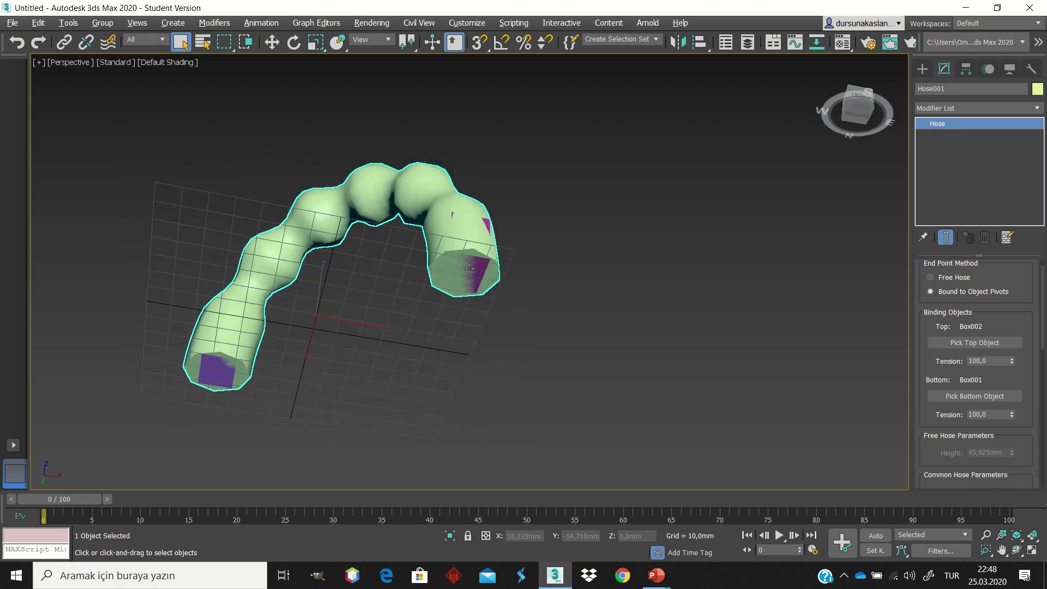
pyautogui.click(216, 372)
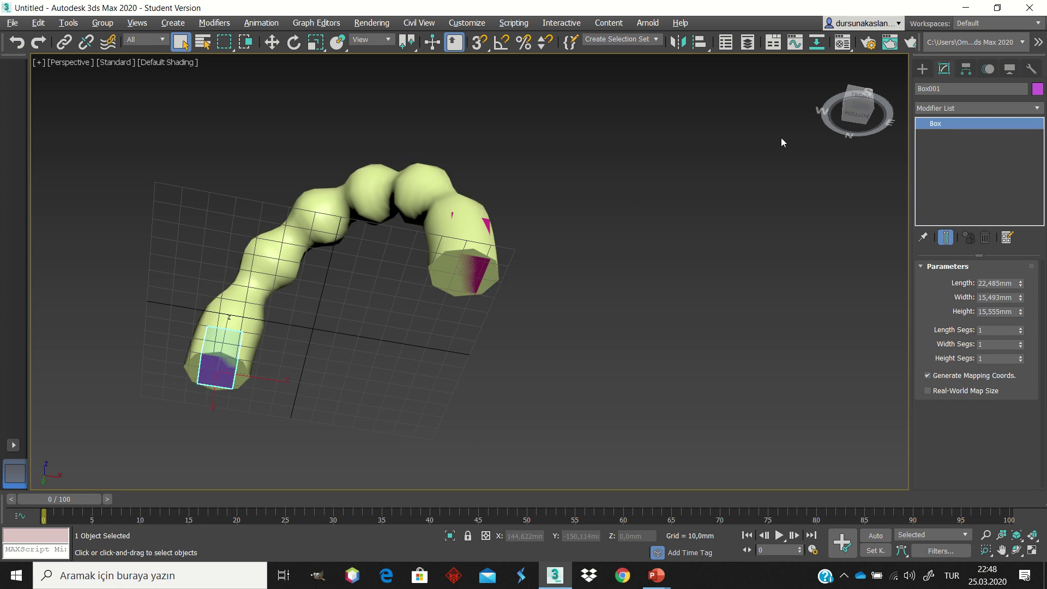
# - Move Box001 along X and Z to test how the bound hose bends
pyautogui.click(272, 42)
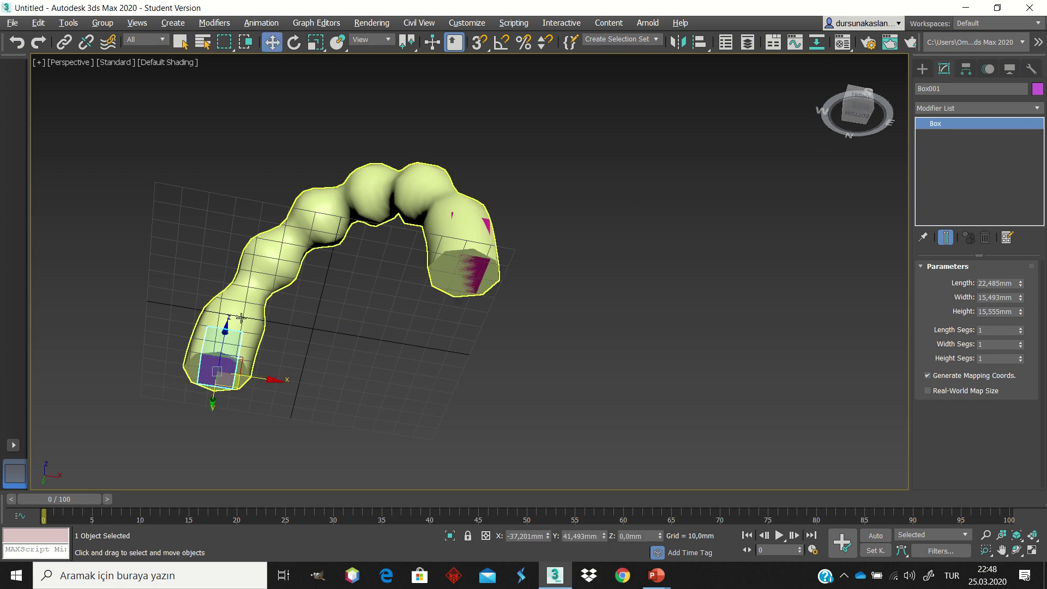
pyautogui.moveTo(245, 357); pyautogui.dragTo(679, 381)
pyautogui.keyDown('alt'); pyautogui.moveTo(219, 357); pyautogui.dragTo(217, 356, button='middle'); pyautogui.keyUp('alt')
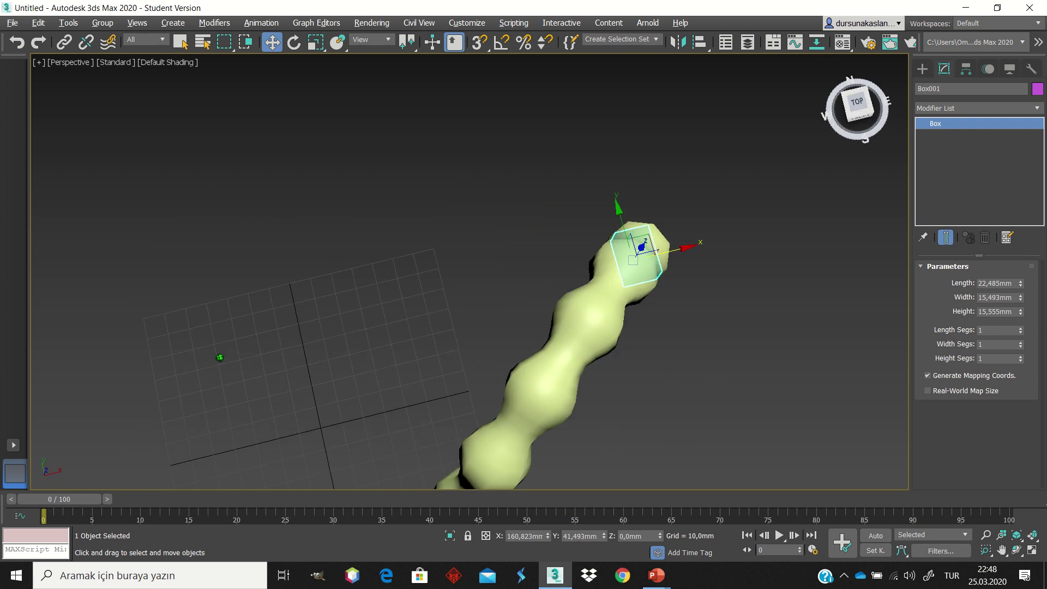
pyautogui.keyDown('alt'); pyautogui.moveTo(724, 189); pyautogui.dragTo(717, 301, button='middle'); pyautogui.keyUp('alt')
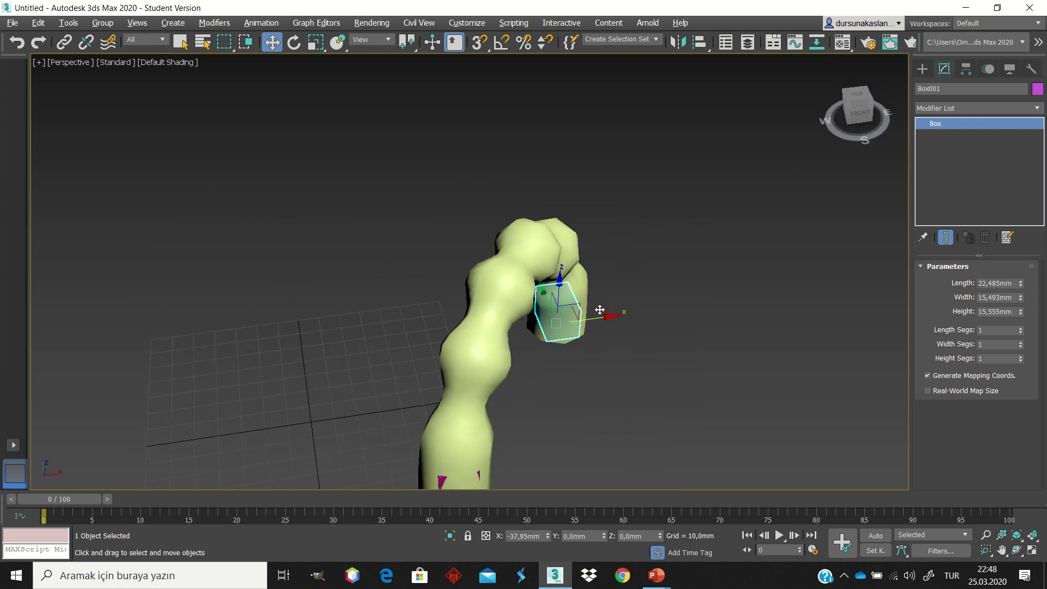
pyautogui.moveTo(680, 308); pyautogui.dragTo(758, 298)
pyautogui.moveTo(714, 258)
pyautogui.mouseDown()
pyautogui.moveTo(679, 195)
pyautogui.moveTo(690, 280)
pyautogui.moveTo(650, 230)
pyautogui.mouseUp()
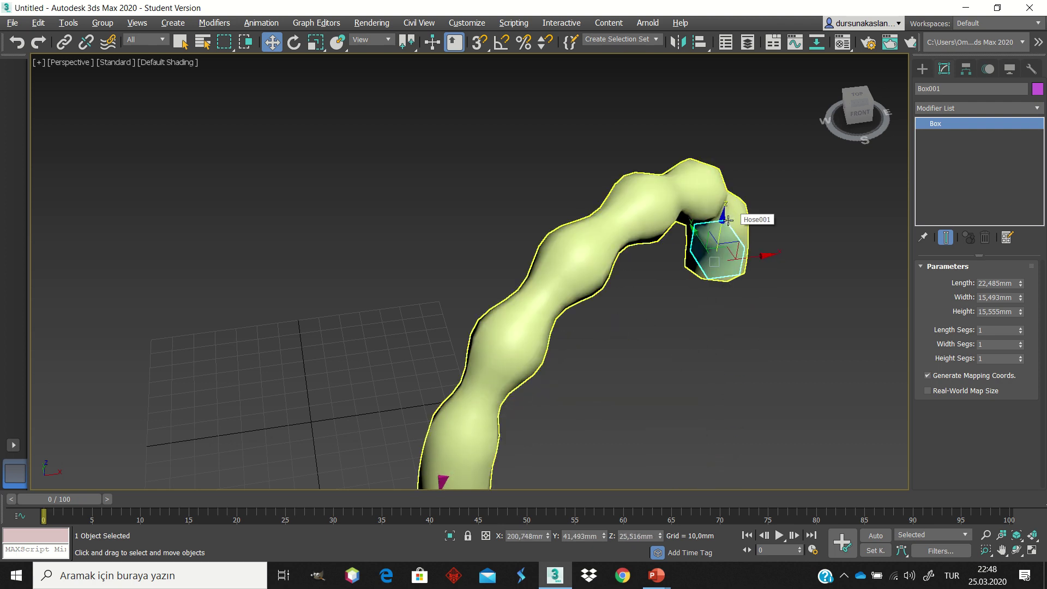
pyautogui.moveTo(729, 220)
pyautogui.mouseDown()
pyautogui.moveTo(692, 420)
pyautogui.moveTo(751, 147)
pyautogui.moveTo(743, 215)
pyautogui.mouseUp()
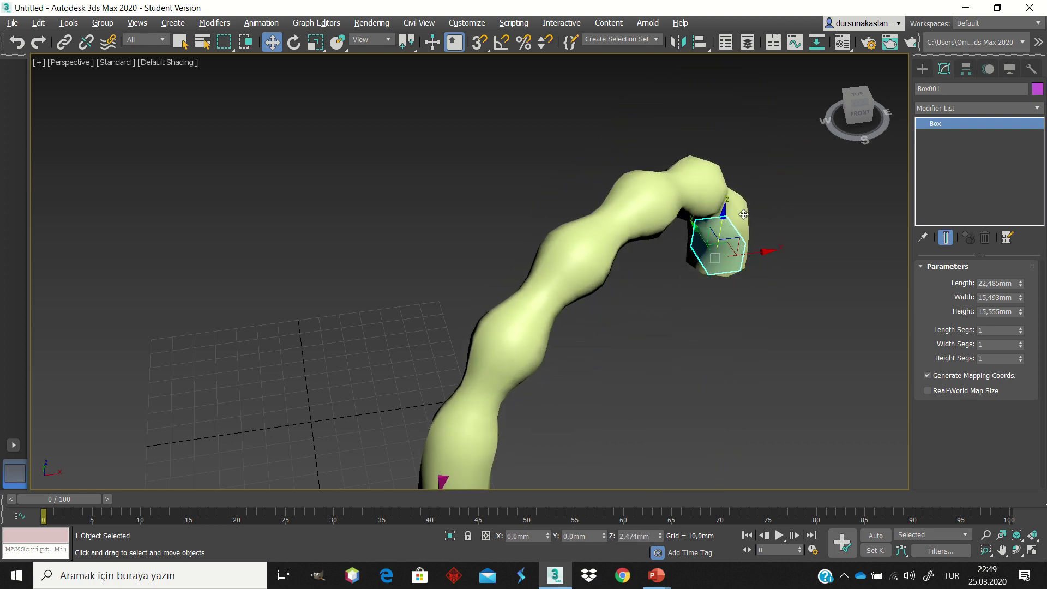
pyautogui.moveTo(743, 214)
pyautogui.mouseDown()
pyautogui.moveTo(721, 202)
pyautogui.moveTo(697, 391)
pyautogui.moveTo(728, 208)
pyautogui.mouseUp()
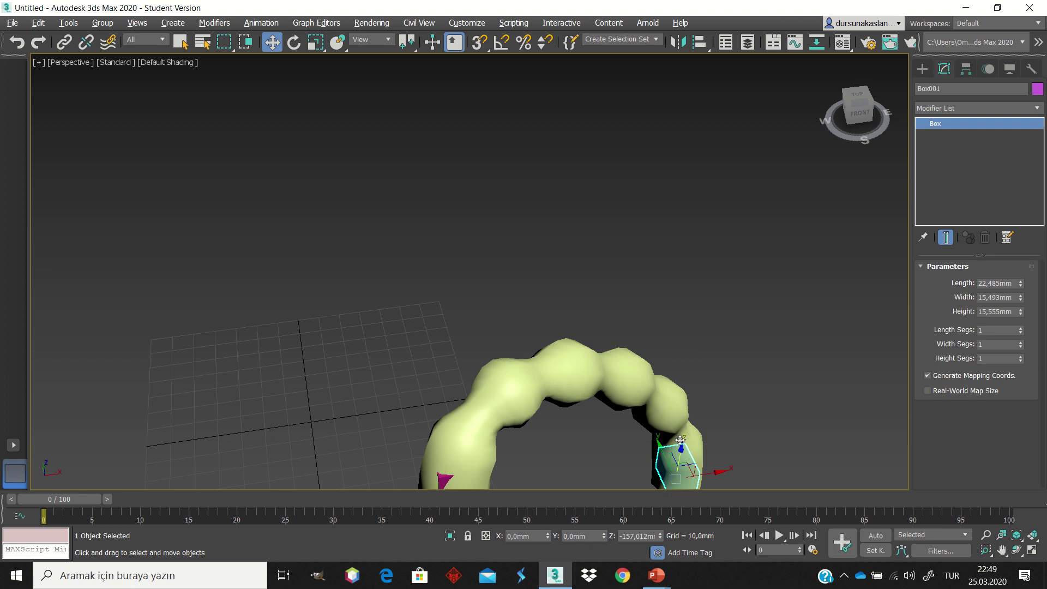
pyautogui.moveTo(728, 207); pyautogui.dragTo(725, 207)
# - Deselect and undo the box moves, hose binding and anchor boxes
pyautogui.click(689, 273)
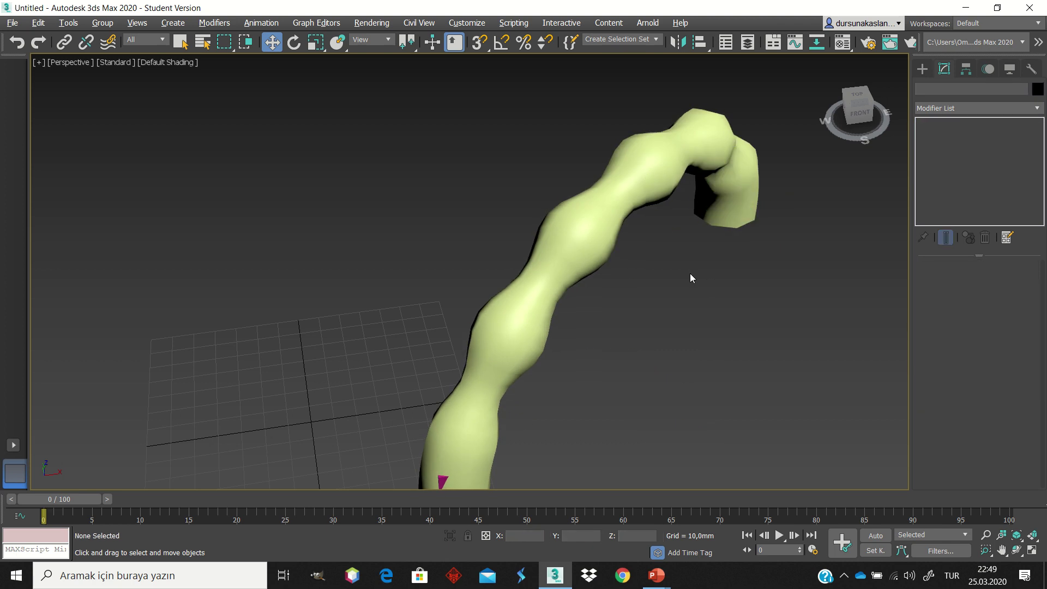
pyautogui.hotkey('ctrl', 'z')
pyautogui.hotkey('ctrl', 'z')
pyautogui.hotkey('ctrl', 'z')
pyautogui.hotkey('ctrl', 'z')
pyautogui.hotkey('ctrl', 'z')
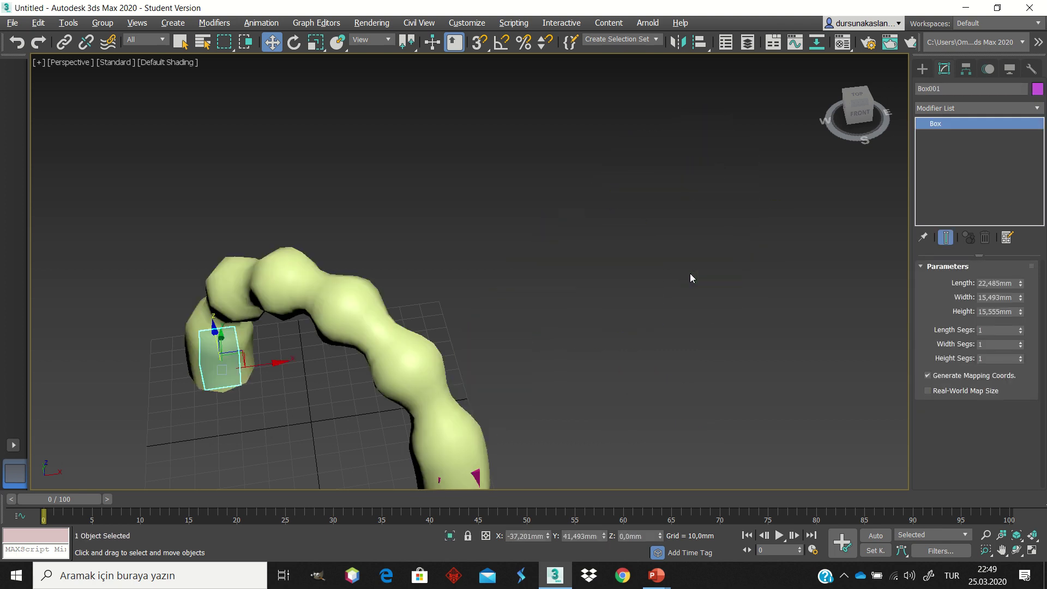
pyautogui.hotkey('ctrl', 'z')
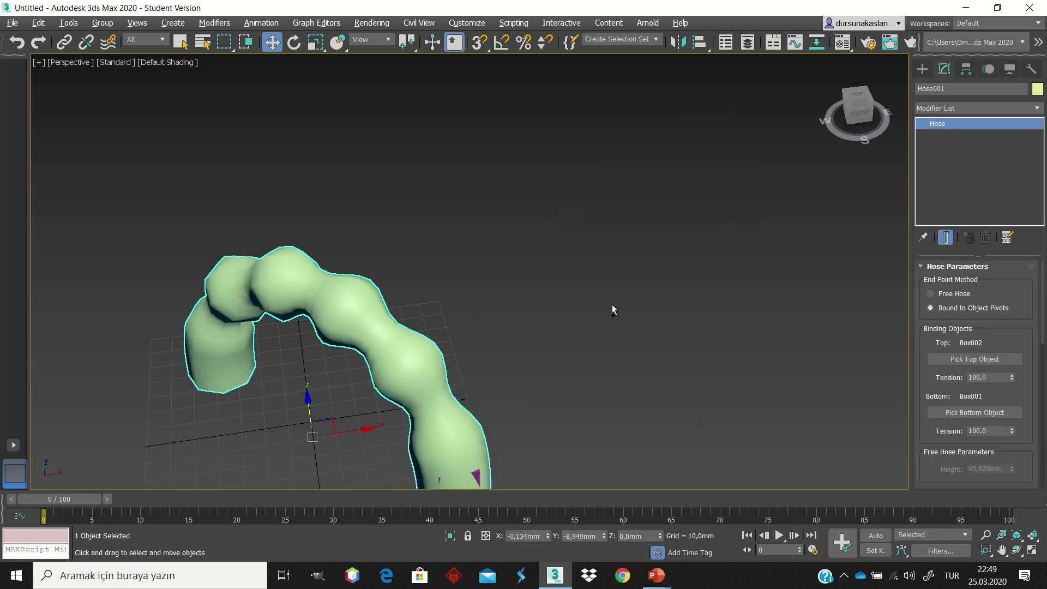
pyautogui.hotkey('ctrl', 'z')
pyautogui.hotkey('ctrl', 'z')
pyautogui.hotkey('ctrl', 'z')
pyautogui.hotkey('ctrl', 'z')
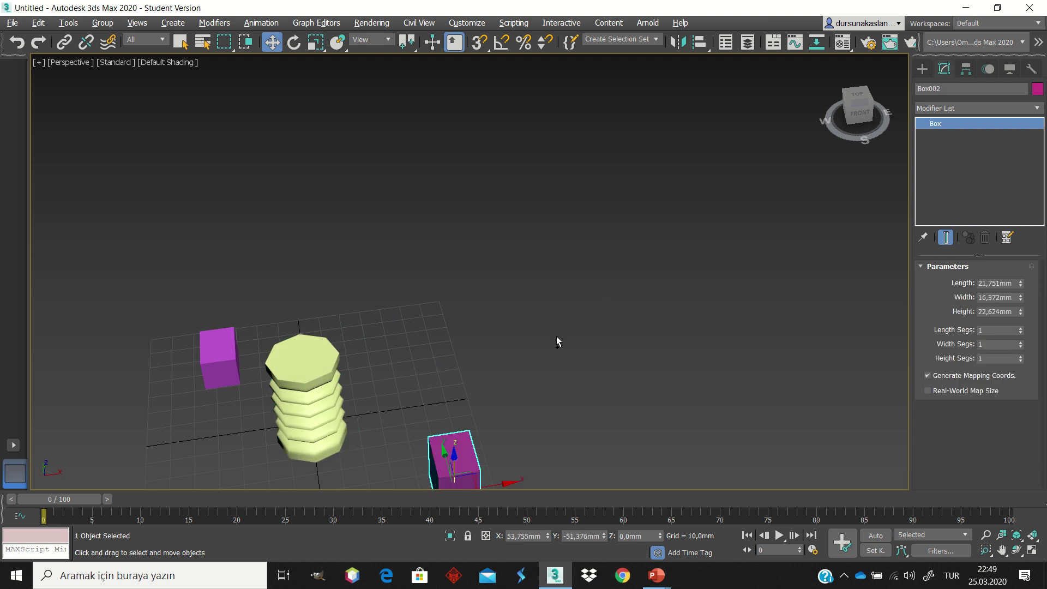
pyautogui.hotkey('ctrl', 'z')
pyautogui.hotkey('ctrl', 'z')
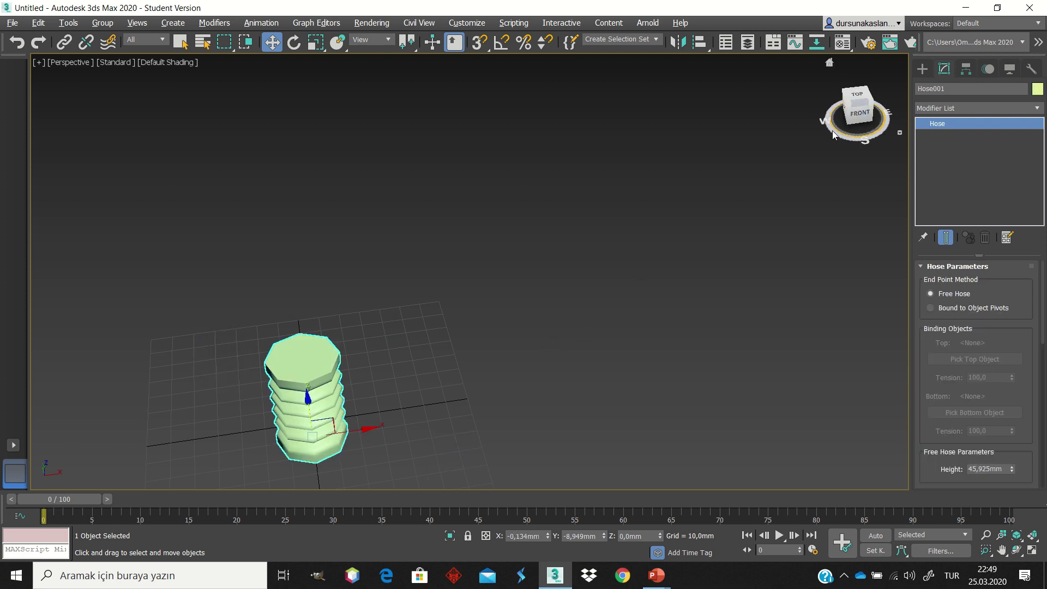
# - Snap to the Front view and orbit slightly above it
pyautogui.click(860, 113)
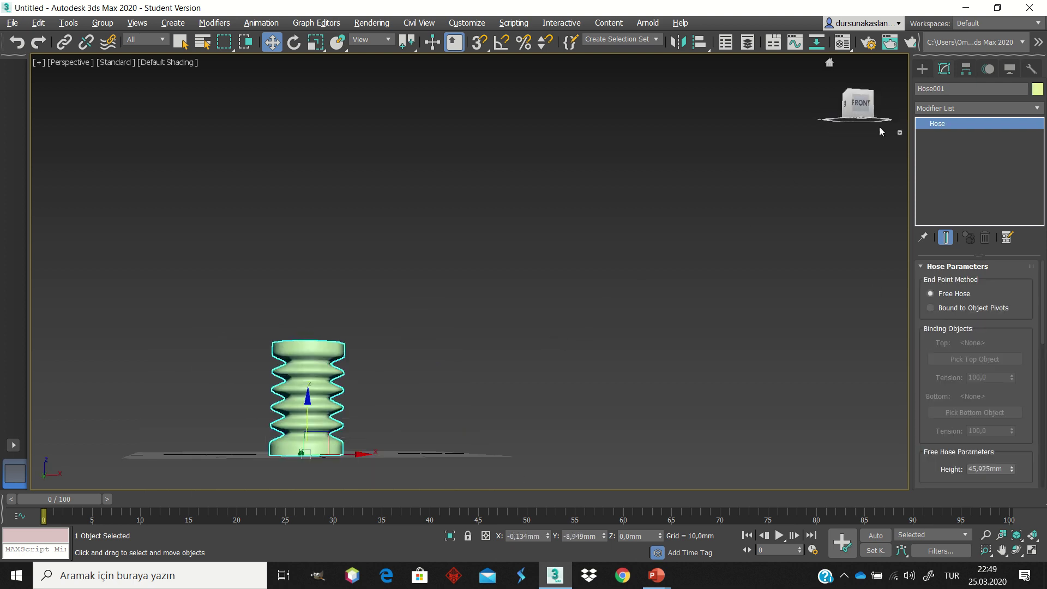
pyautogui.moveTo(859, 103); pyautogui.dragTo(858, 117)
pyautogui.scroll(5, 255, 456)
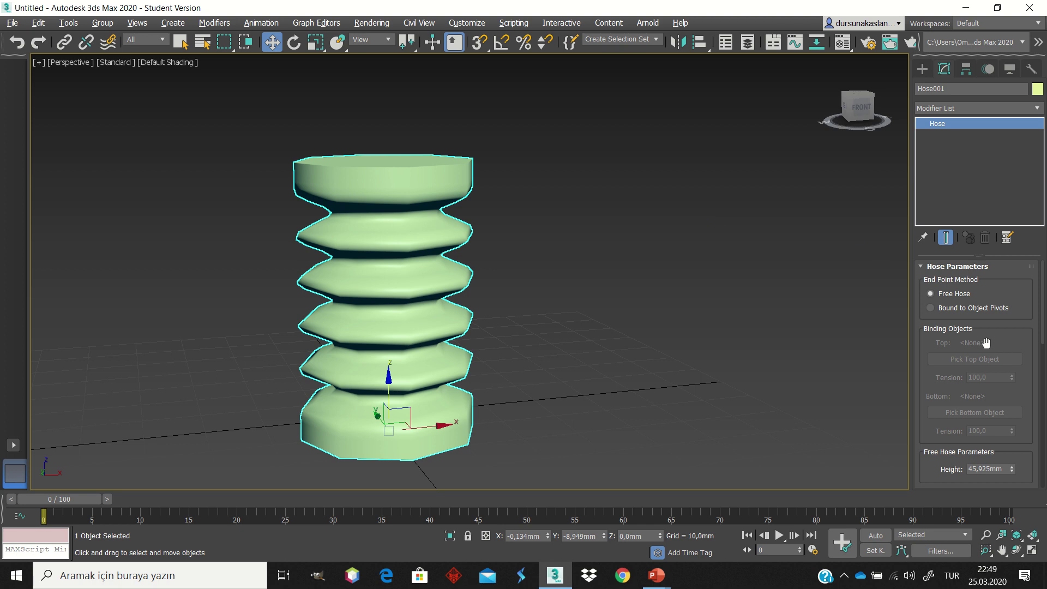
pyautogui.scroll(-1, 986, 342)
pyautogui.scroll(-1, 986, 343)
pyautogui.scroll(-2, 985, 343)
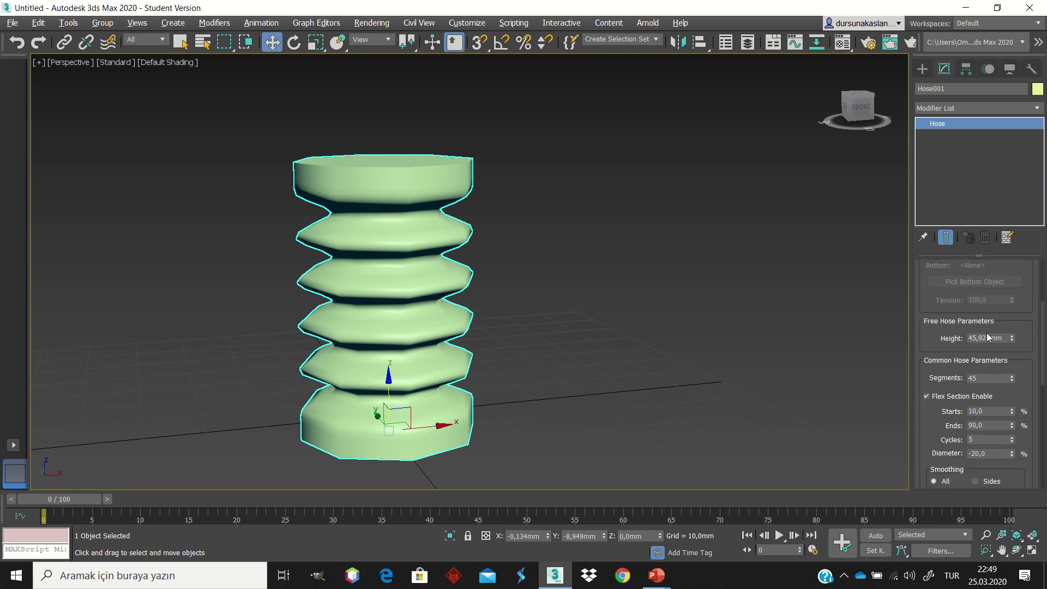
# - Set the free hose Height to 80 mm
pyautogui.moveTo(998, 338); pyautogui.dragTo(955, 335)
pyautogui.write('80')
pyautogui.press('Return')
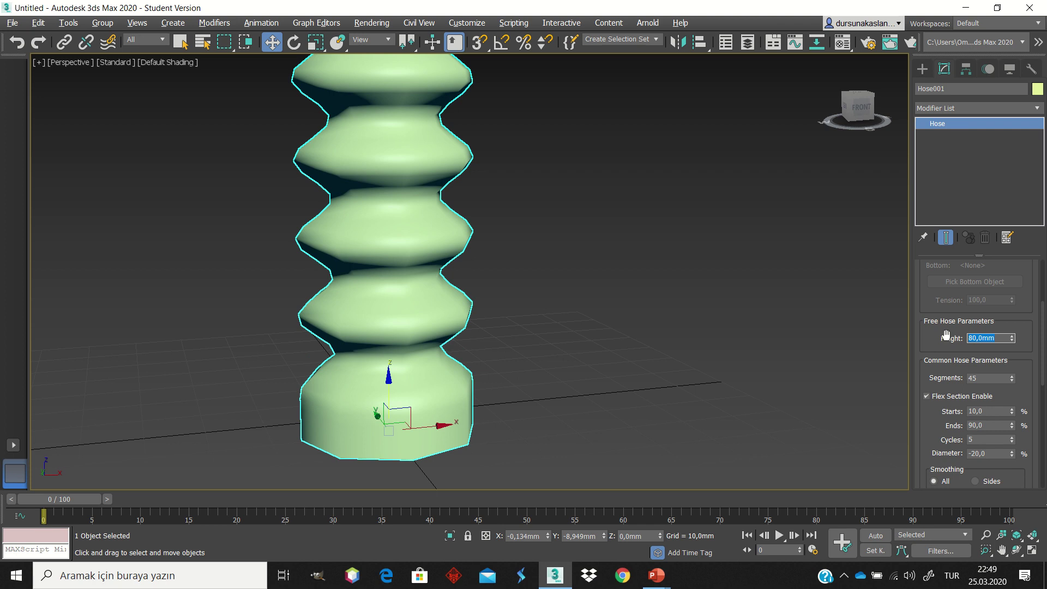
pyautogui.scroll(-5, 594, 390)
pyautogui.scroll(2, 594, 384)
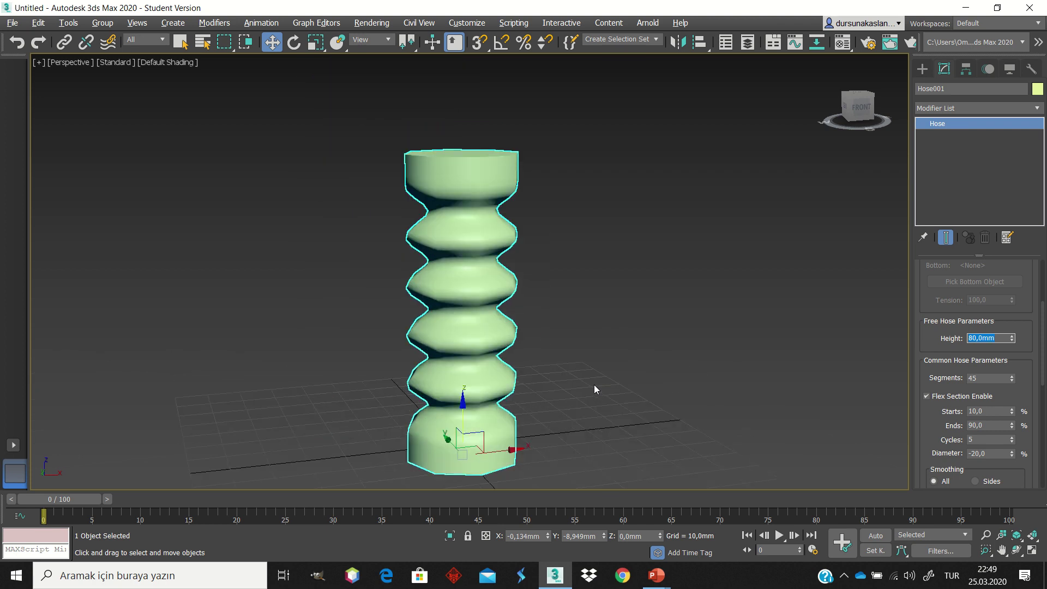
pyautogui.scroll(-2, 968, 370)
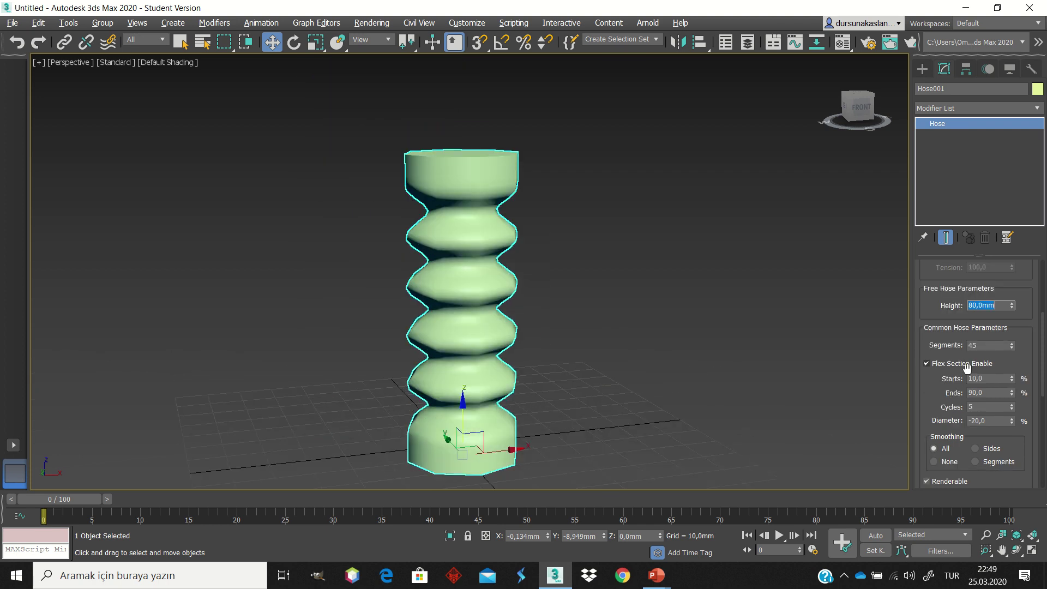
pyautogui.scroll(-2, 970, 374)
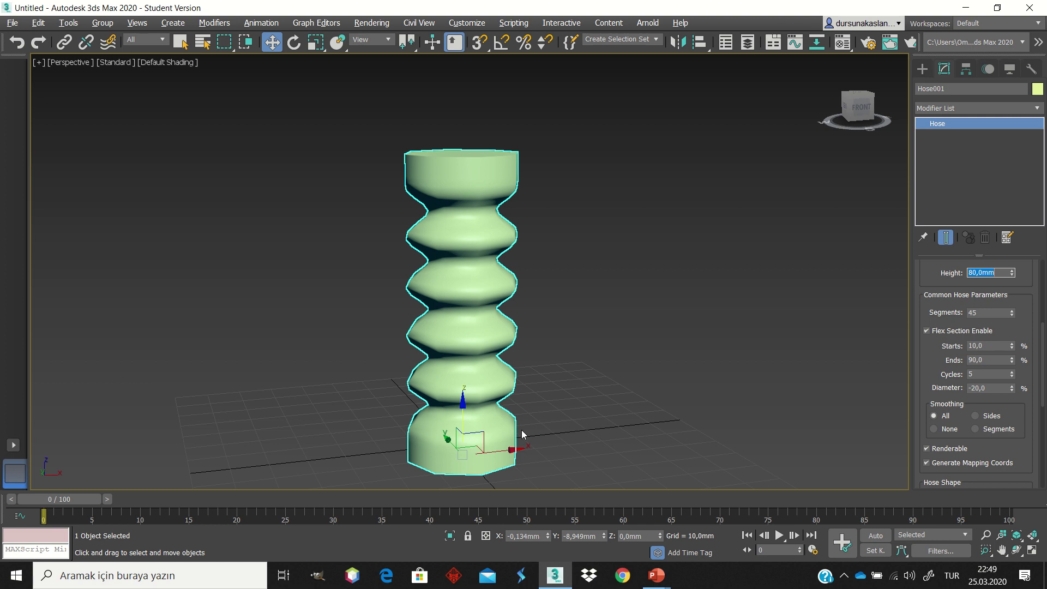
# - Set the hose Cycles to 14 ribs
pyautogui.doubleClick(970, 374)
pyautogui.write('14')
pyautogui.press('Return')
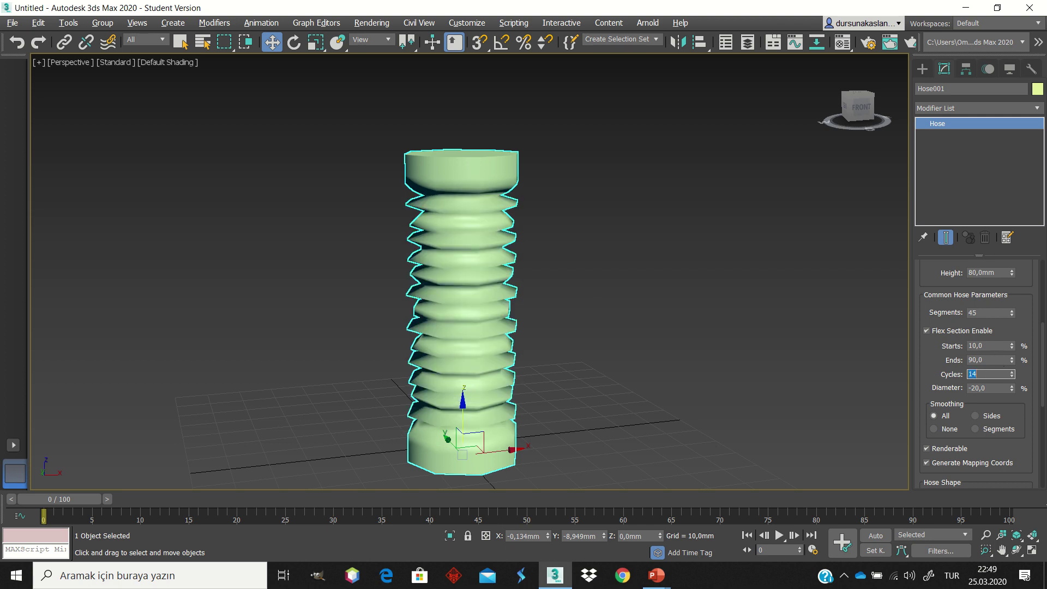
pyautogui.scroll(-3, 561, 379)
pyautogui.scroll(6, 558, 376)
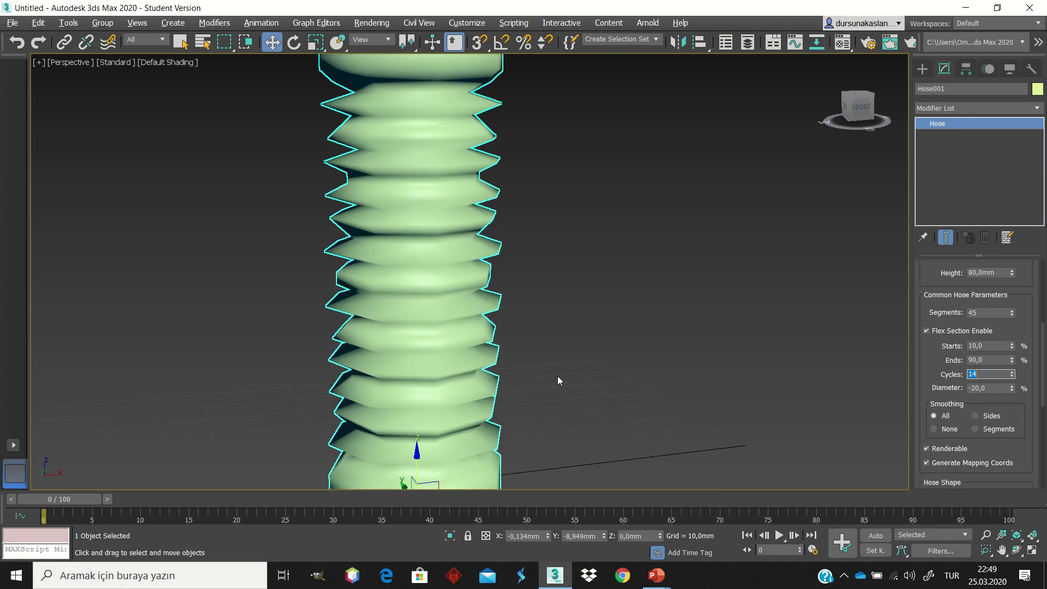
pyautogui.scroll(-3, 557, 375)
# - Turn on Edged Faces and orbit and zoom to inspect the ribbed hose
pyautogui.keyDown('alt'); pyautogui.moveTo(834, 171); pyautogui.dragTo(801, 173, button='middle'); pyautogui.keyUp('alt')
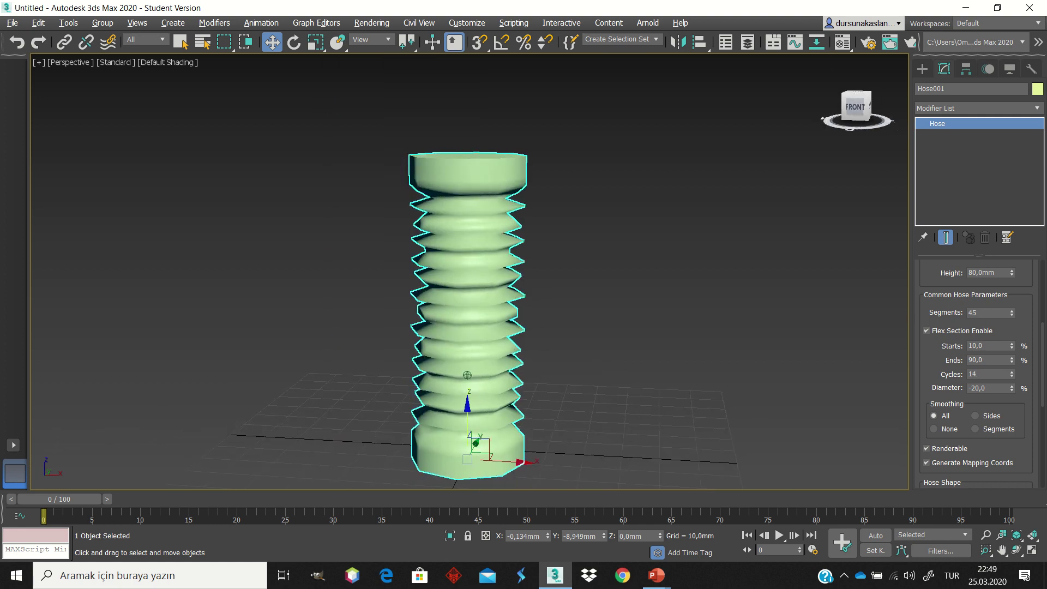
pyautogui.press('F4')
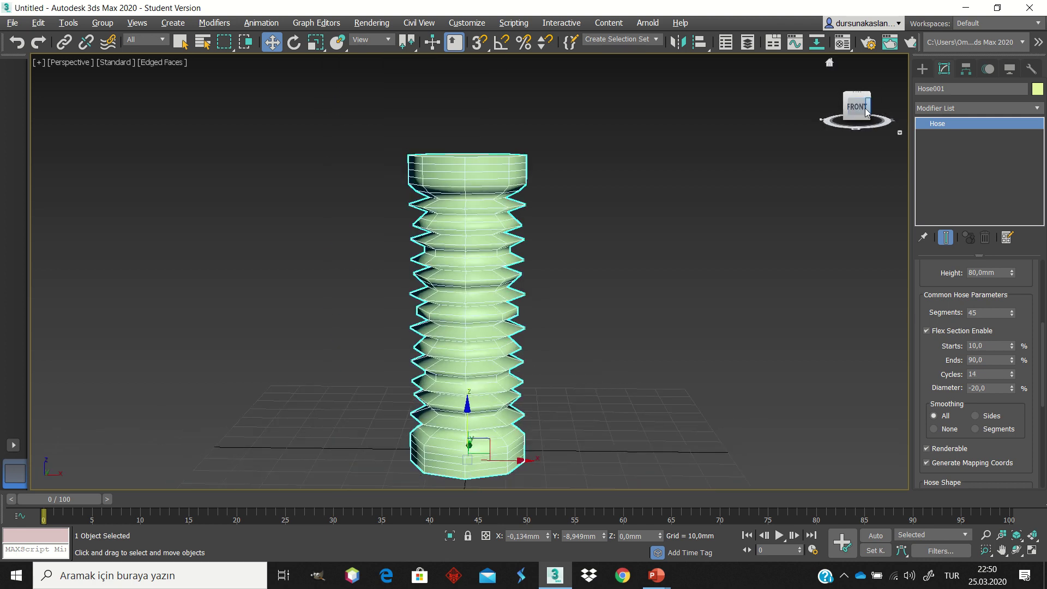
pyautogui.moveTo(859, 109)
pyautogui.mouseDown()
pyautogui.moveTo(842, 111)
pyautogui.moveTo(873, 110)
pyautogui.mouseUp()
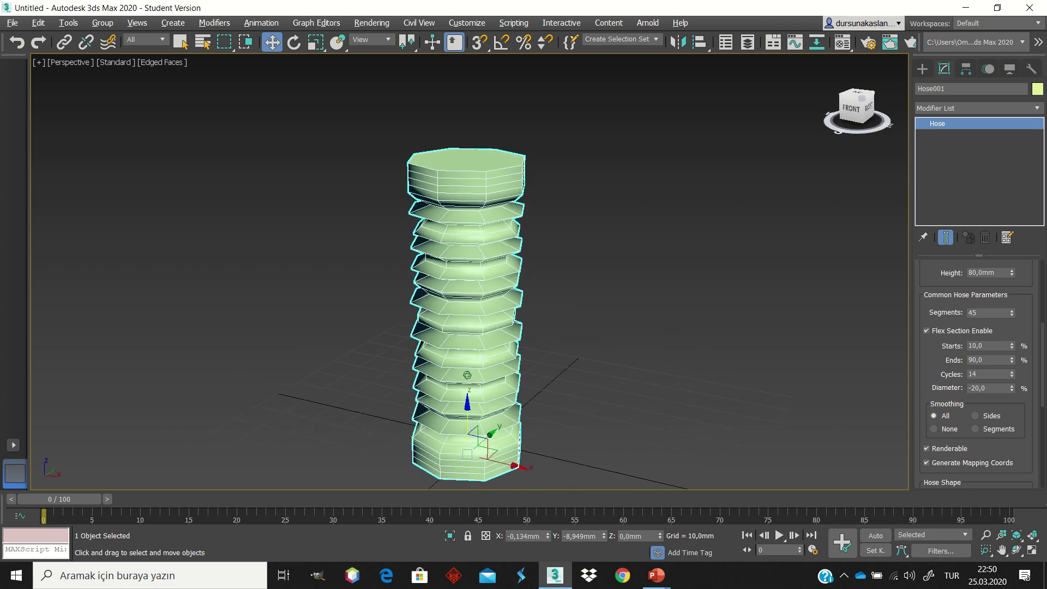
pyautogui.keyDown('alt'); pyautogui.moveTo(469, 327); pyautogui.dragTo(480, 321, button='middle'); pyautogui.keyUp('alt')
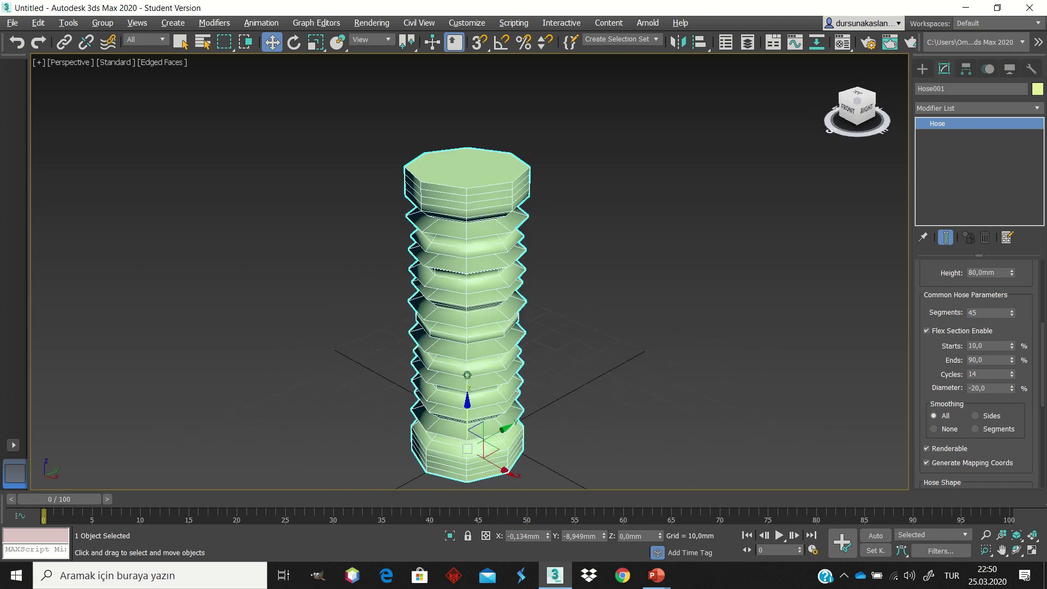
pyautogui.keyDown('alt'); pyautogui.moveTo(466, 375); pyautogui.dragTo(487, 180, button='middle'); pyautogui.keyUp('alt')
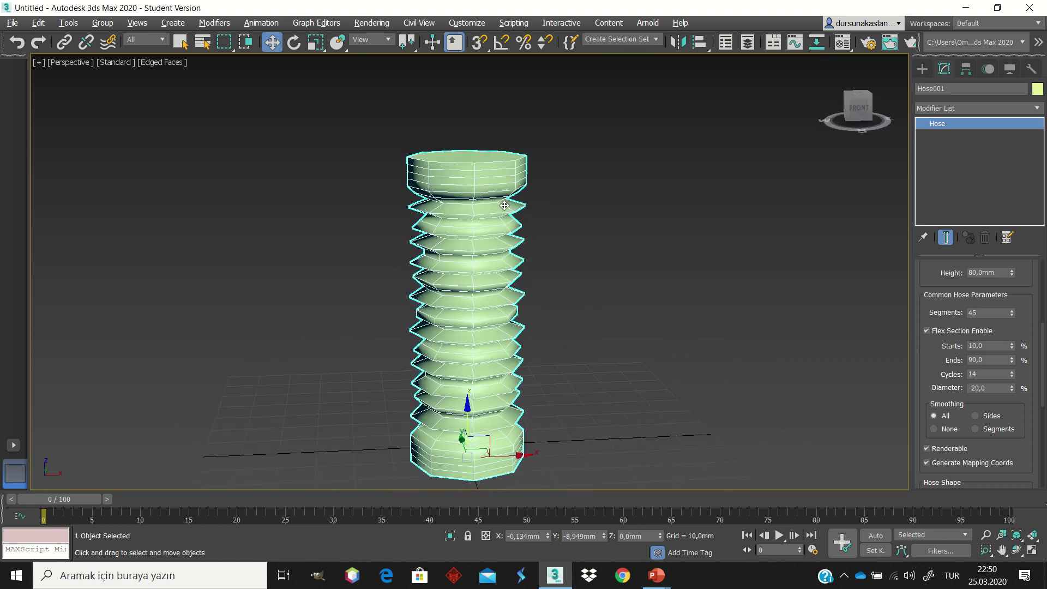
pyautogui.scroll(5, 487, 165)
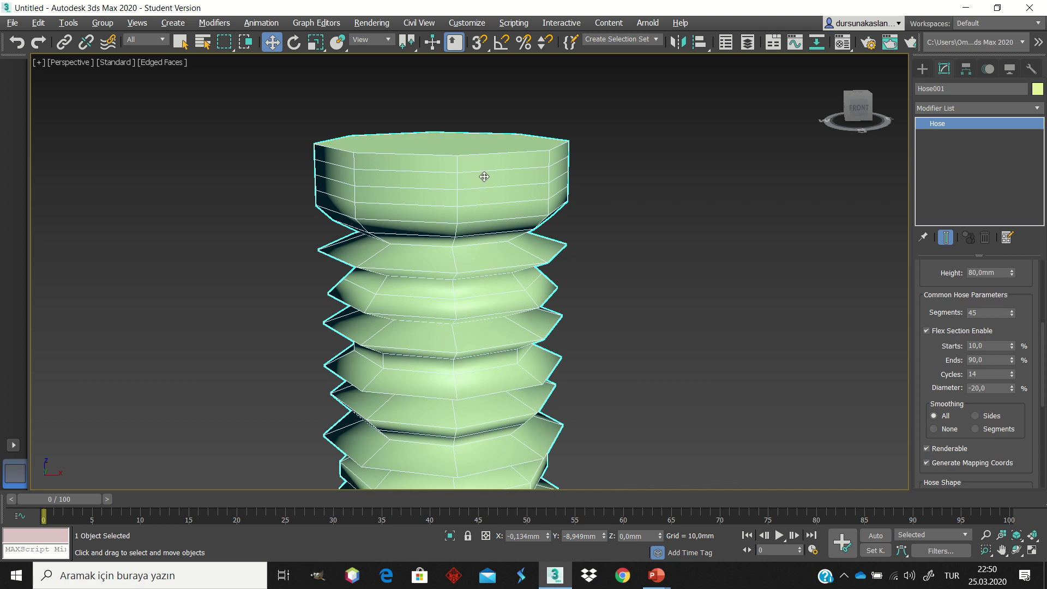
pyautogui.scroll(-5, 478, 211)
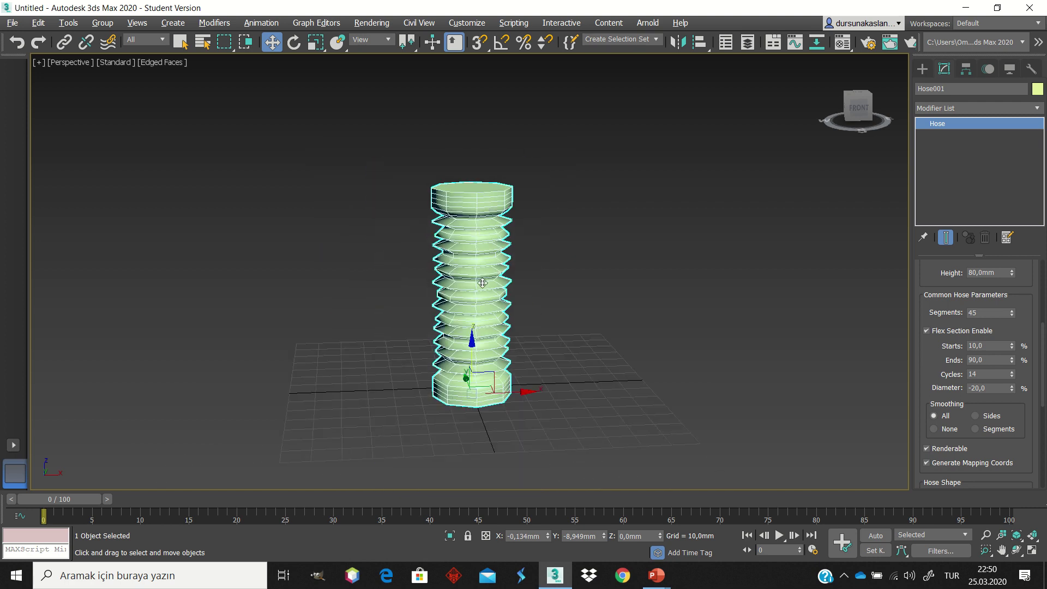
pyautogui.scroll(2, 469, 373)
pyautogui.scroll(2, 469, 373)
pyautogui.scroll(-4, 475, 360)
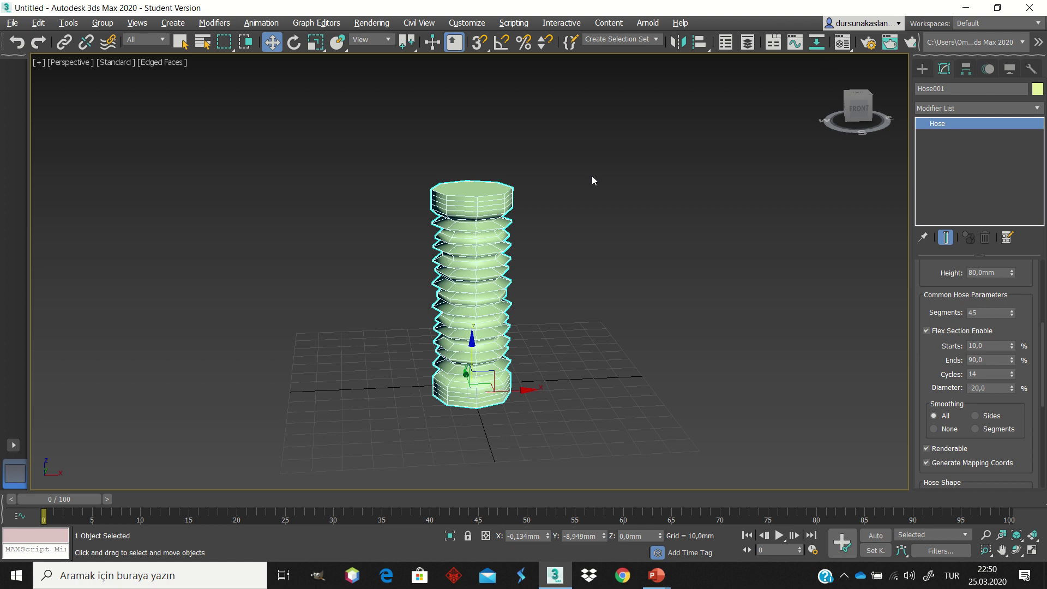
pyautogui.scroll(4, 508, 188)
pyautogui.click(981, 313)
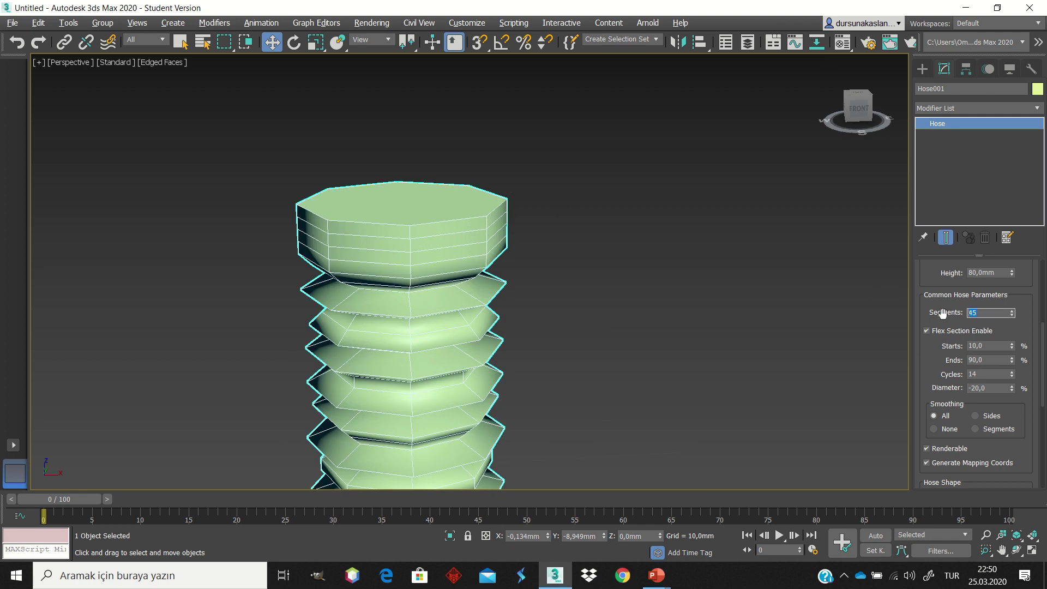
# - Set the hose's Segments to 100 and zoom out to see the whole hose
pyautogui.write('100')
pyautogui.press('Return')
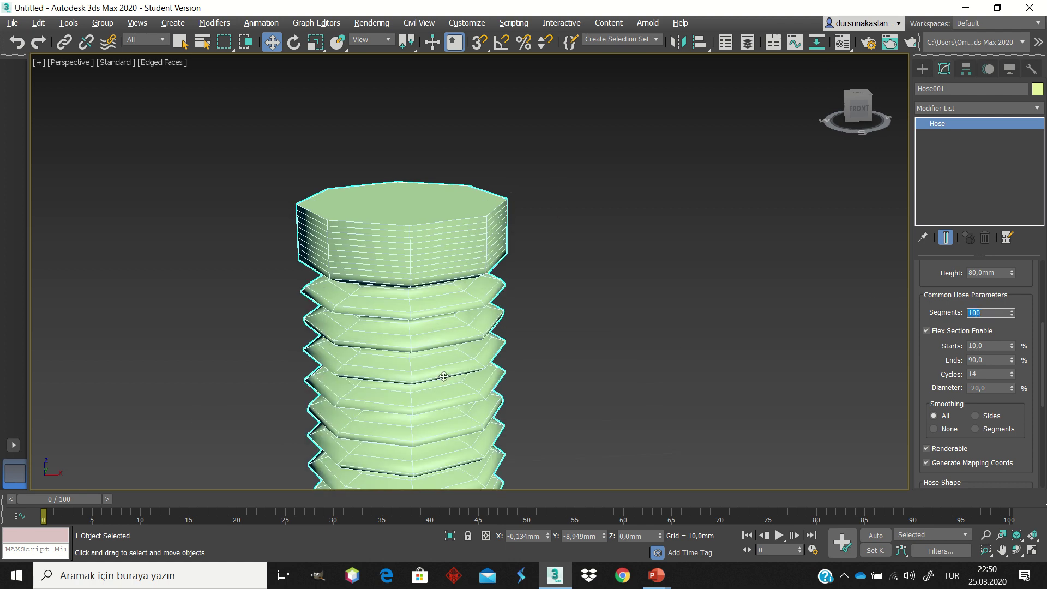
pyautogui.scroll(-5, 444, 376)
pyautogui.moveTo(432, 342)
pyautogui.keyDown('alt'); pyautogui.mouseDown(button='middle')
pyautogui.moveTo(421, 451)
pyautogui.moveTo(617, 367)
pyautogui.mouseUp(button='middle'); pyautogui.keyUp('alt')
pyautogui.scroll(-3, 617, 366)
pyautogui.scroll(2, 588, 439)
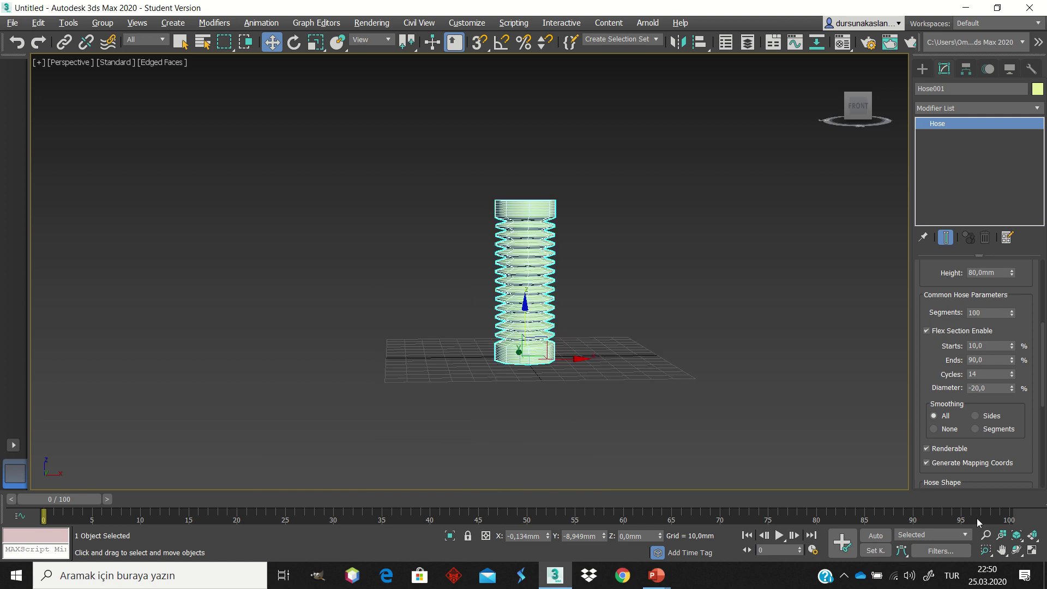
# - Toggle the four-view layout, maximize the perspective view and zoom in on the hose
pyautogui.click(1033, 551)
pyautogui.click(791, 455)
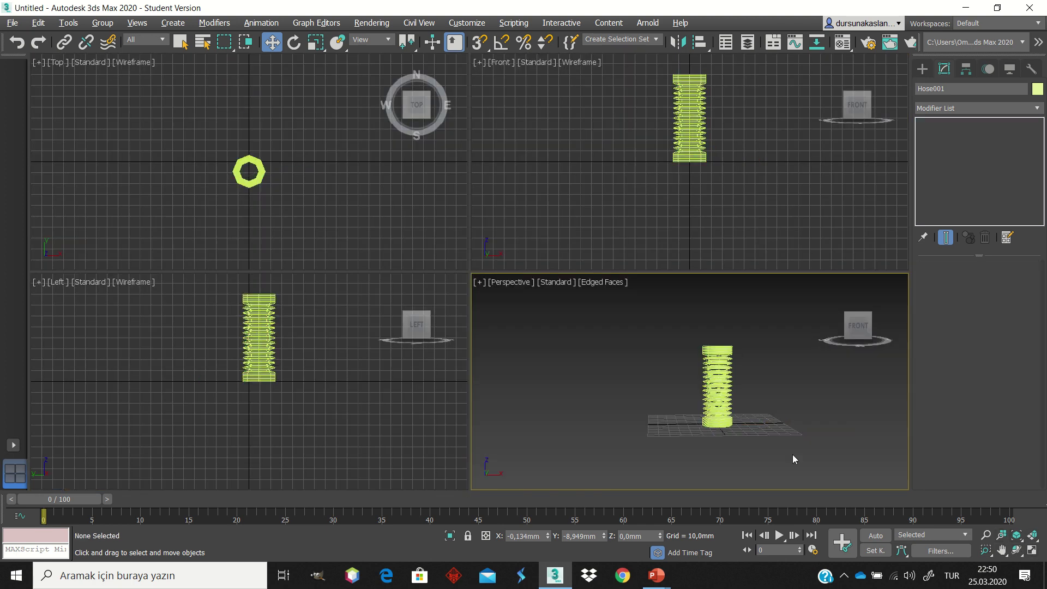
pyautogui.click(1032, 551)
pyautogui.click(1033, 536)
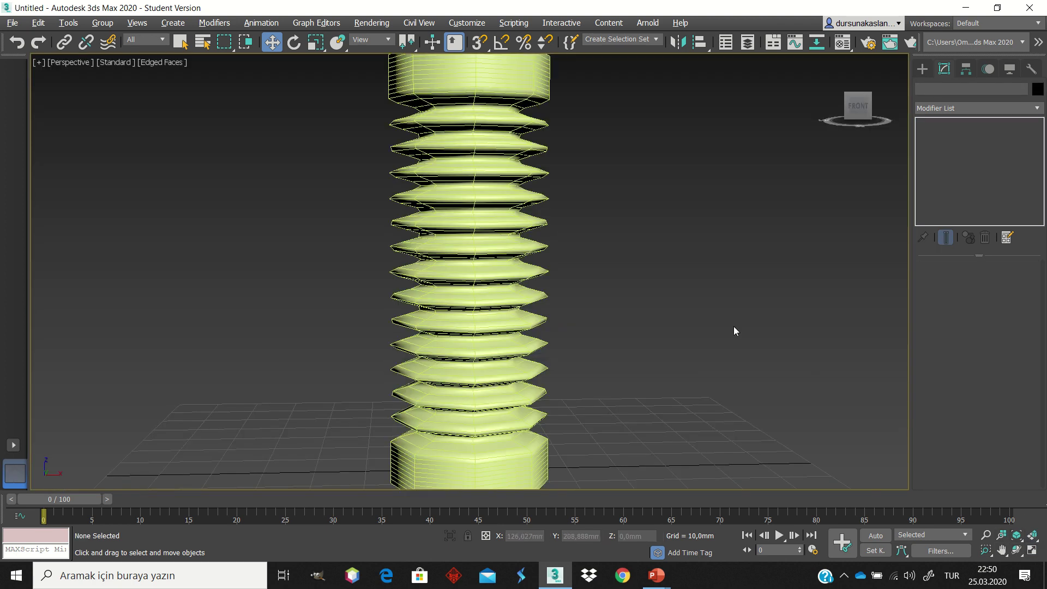
pyautogui.scroll(-2, 731, 322)
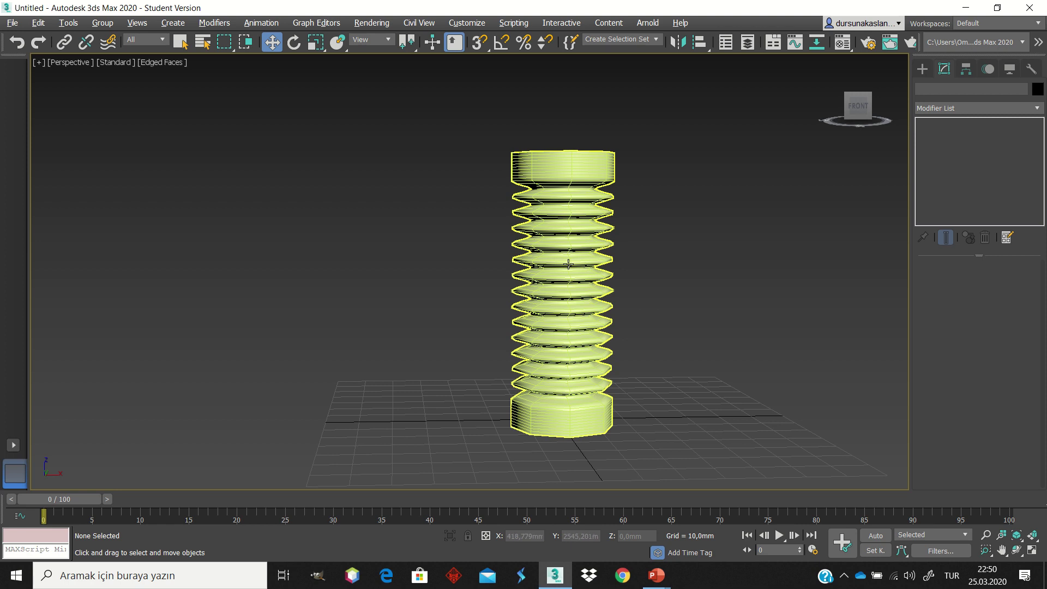
# - Reselect the hose and zoom the view to inspect its denser ribs
pyautogui.click(554, 224)
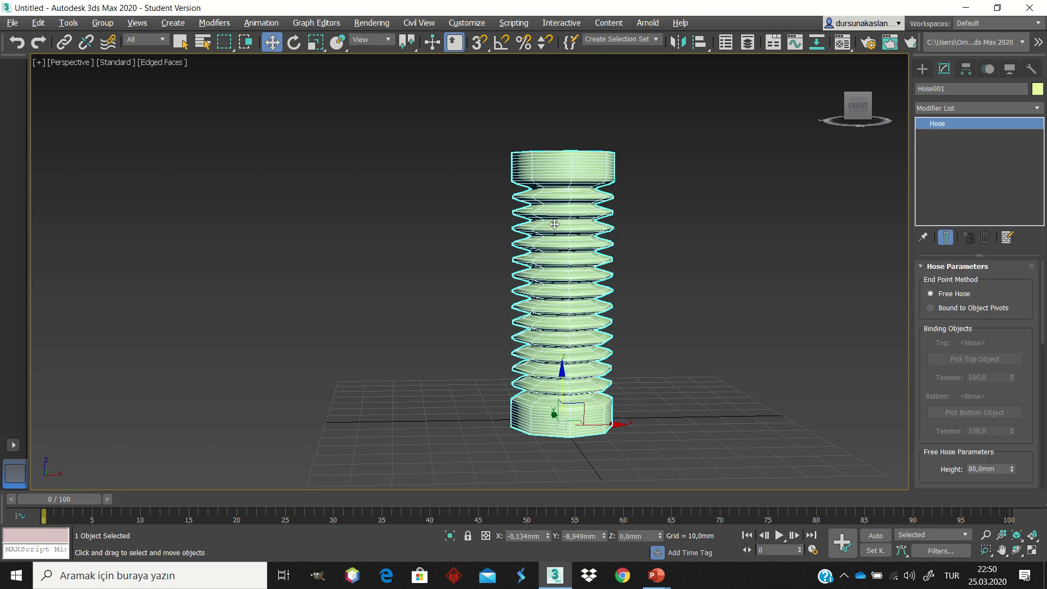
pyautogui.scroll(-2, 633, 230)
pyautogui.scroll(2, 692, 252)
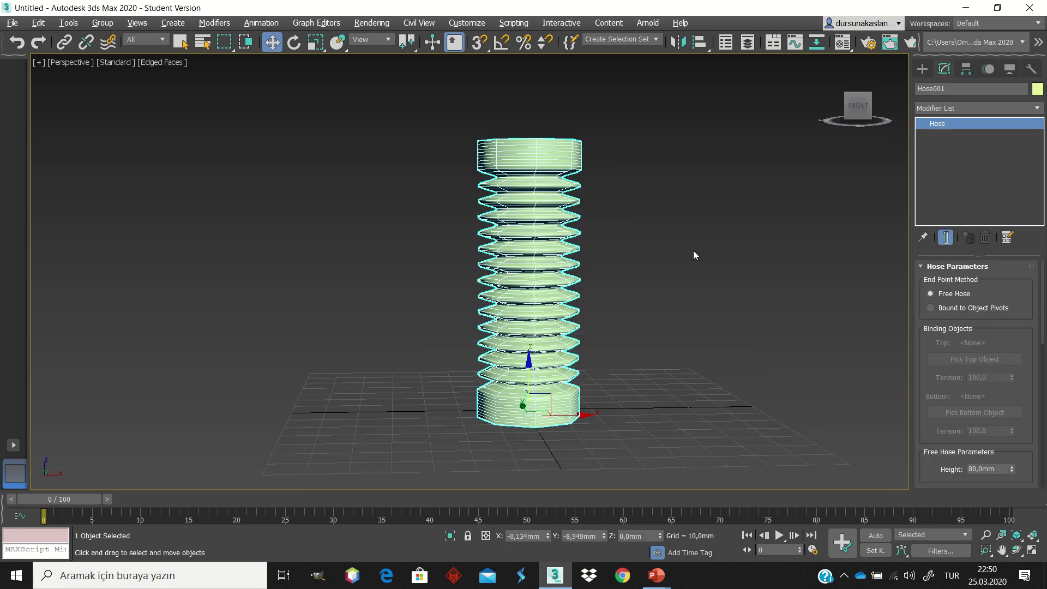
pyautogui.scroll(2, 680, 251)
pyautogui.scroll(-2, 679, 250)
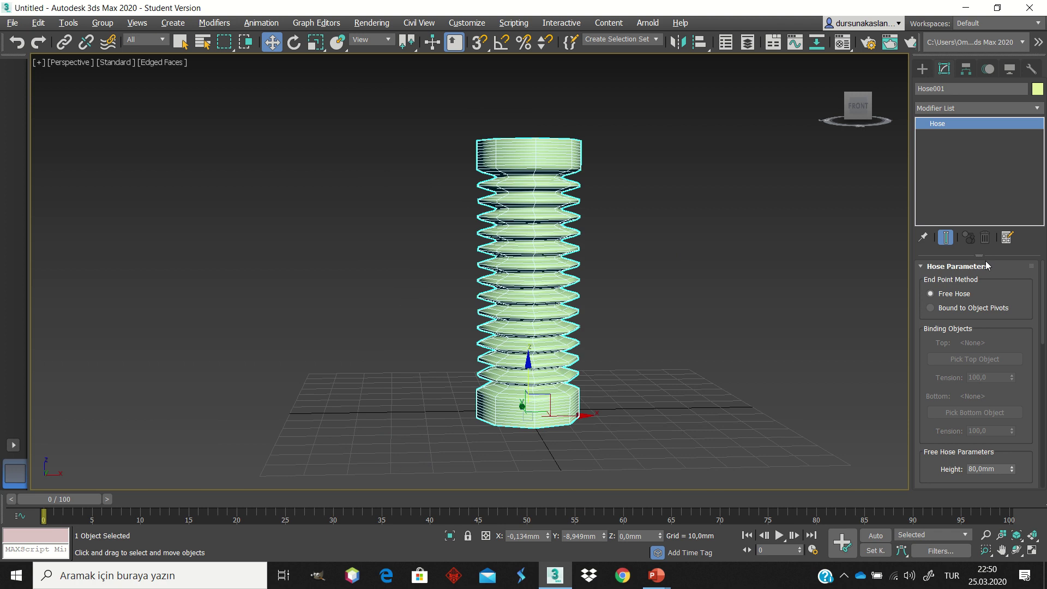
pyautogui.scroll(-2, 981, 330)
pyautogui.scroll(-3, 981, 333)
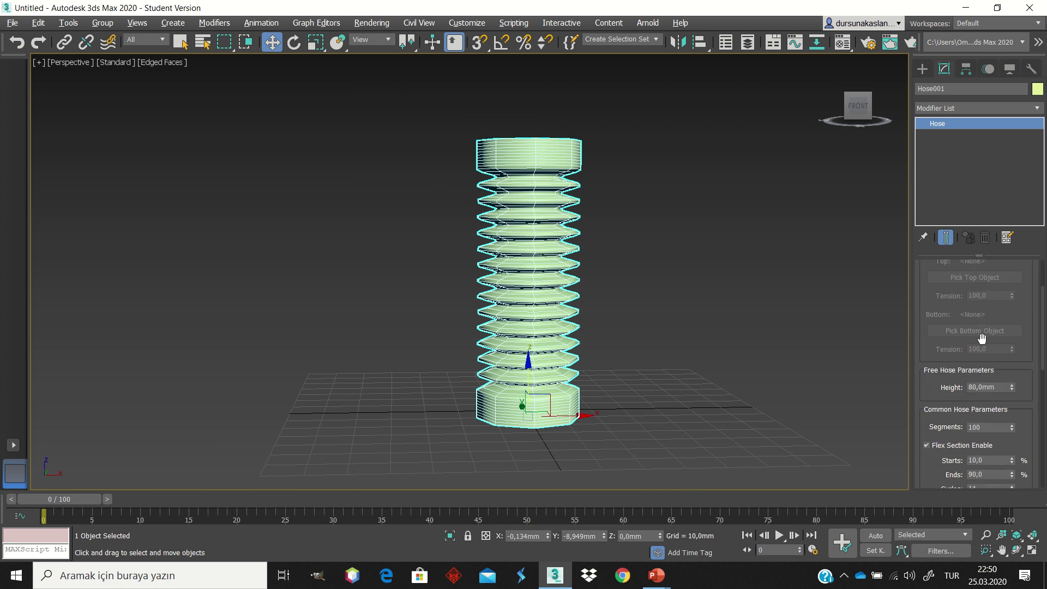
pyautogui.scroll(-3, 954, 336)
pyautogui.scroll(-3, 965, 338)
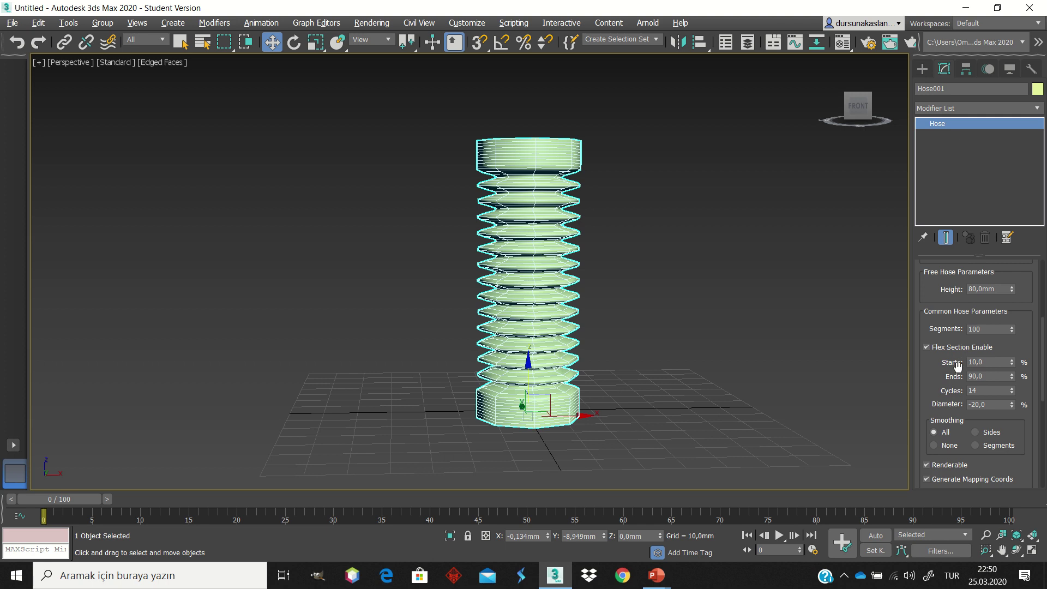
pyautogui.scroll(2, 625, 423)
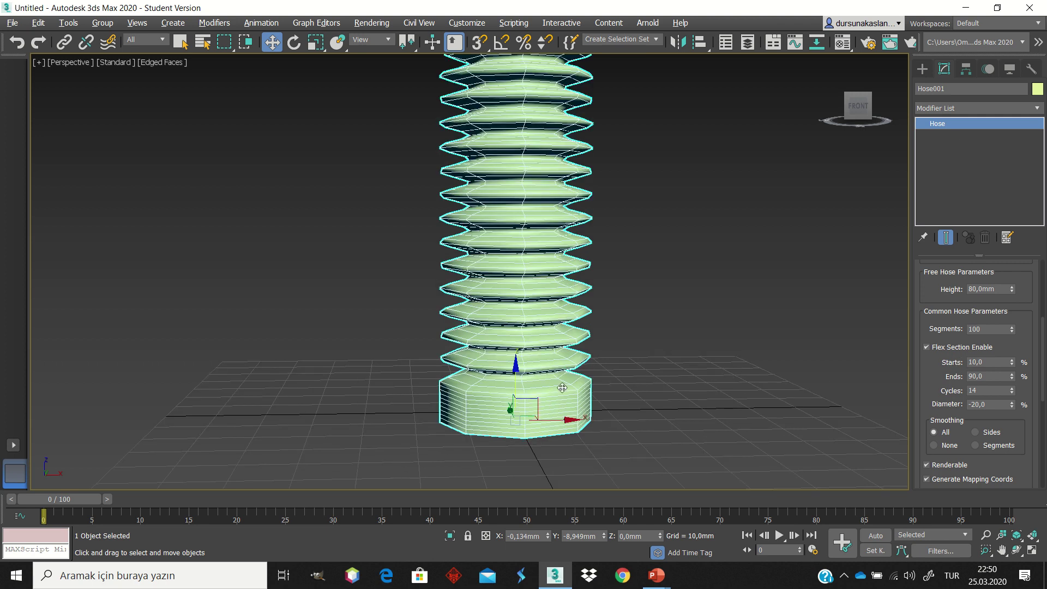
# - Set the flex section to start at 0% and end at 100%
pyautogui.click(991, 363)
pyautogui.write('0')
pyautogui.press('Return')
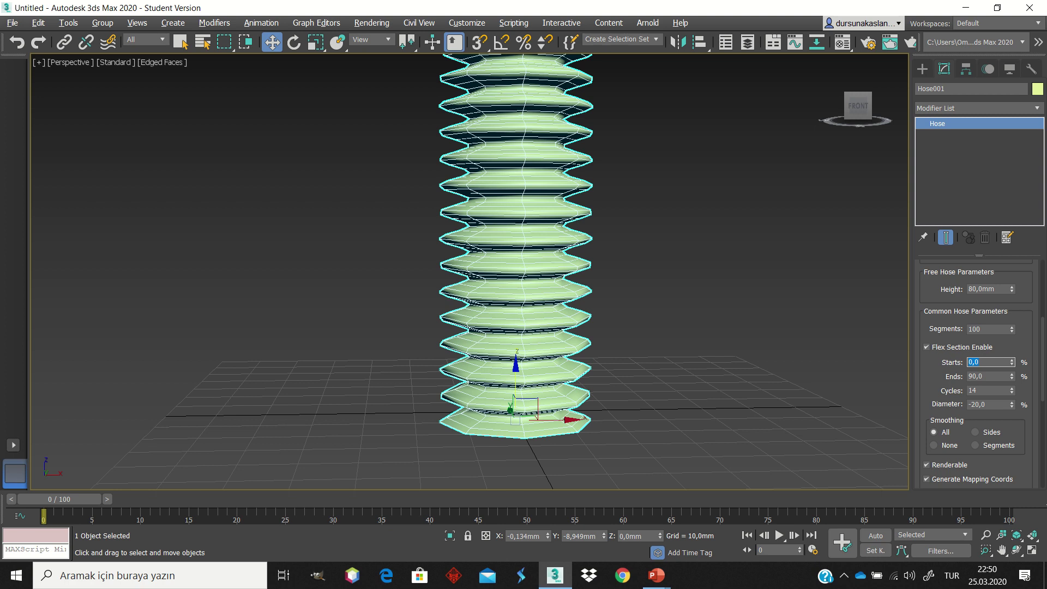
pyautogui.write('0')
pyautogui.press('Return')
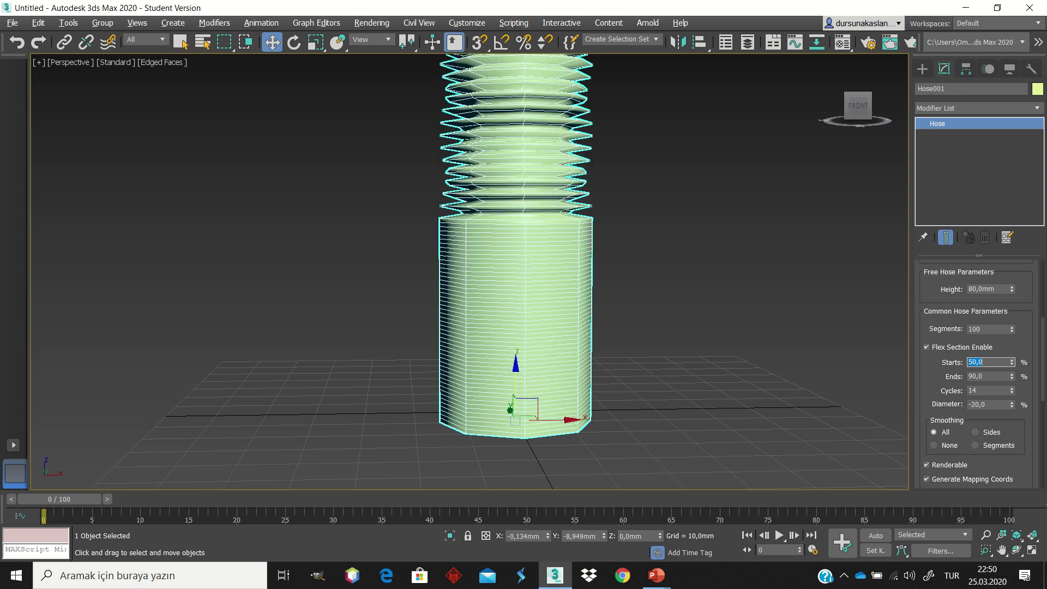
pyautogui.scroll(-2, 495, 218)
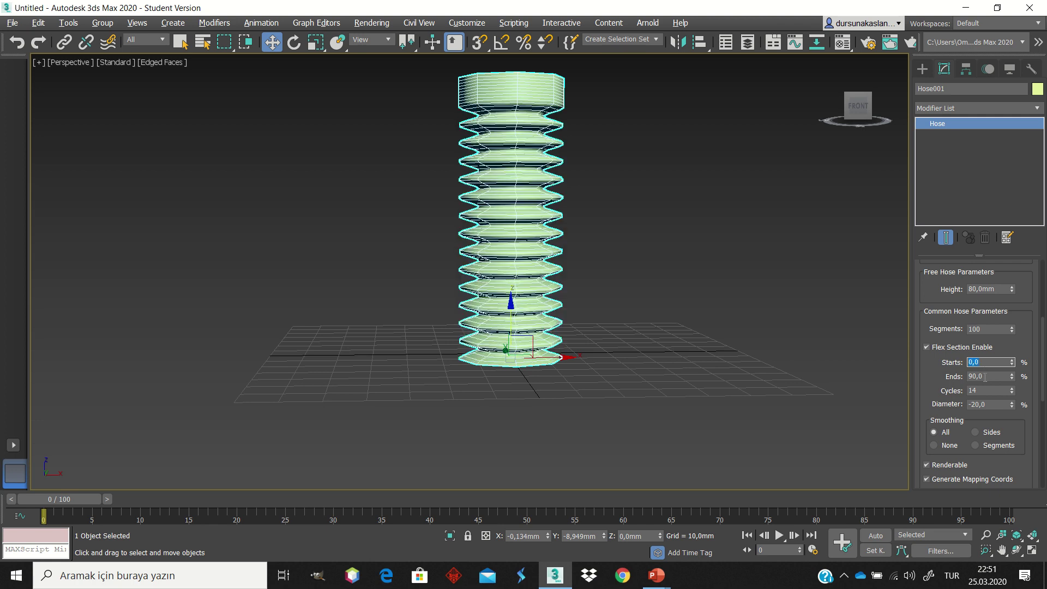
pyautogui.press('Tab')
pyautogui.write('10')
pyautogui.press('Return')
# - Orbit to check the hose, then set the rib Diameter to -12%
pyautogui.scroll(-4, 609, 228)
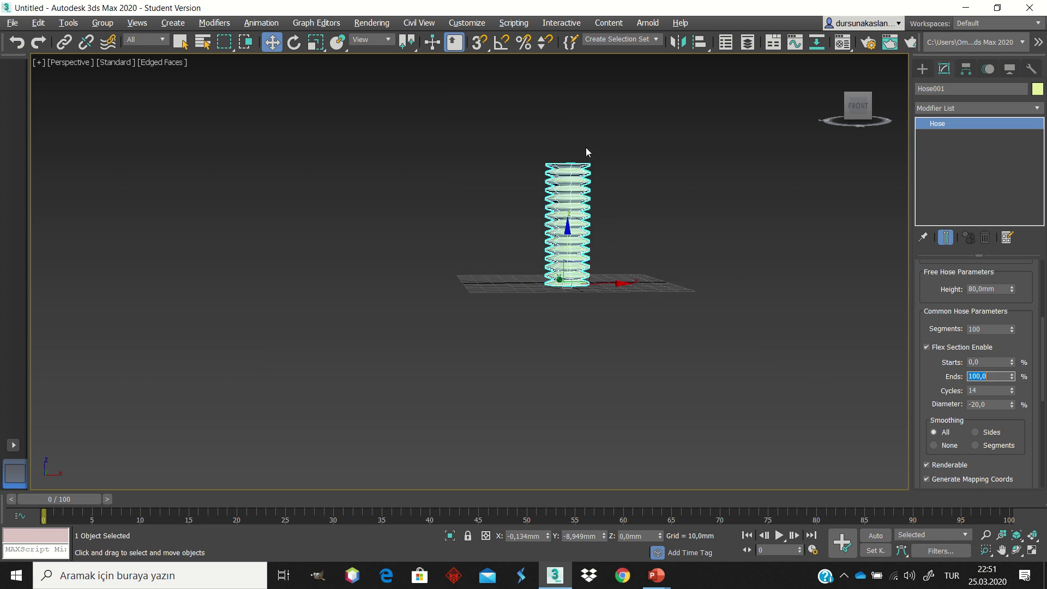
pyautogui.scroll(4, 585, 147)
pyautogui.scroll(3, 585, 147)
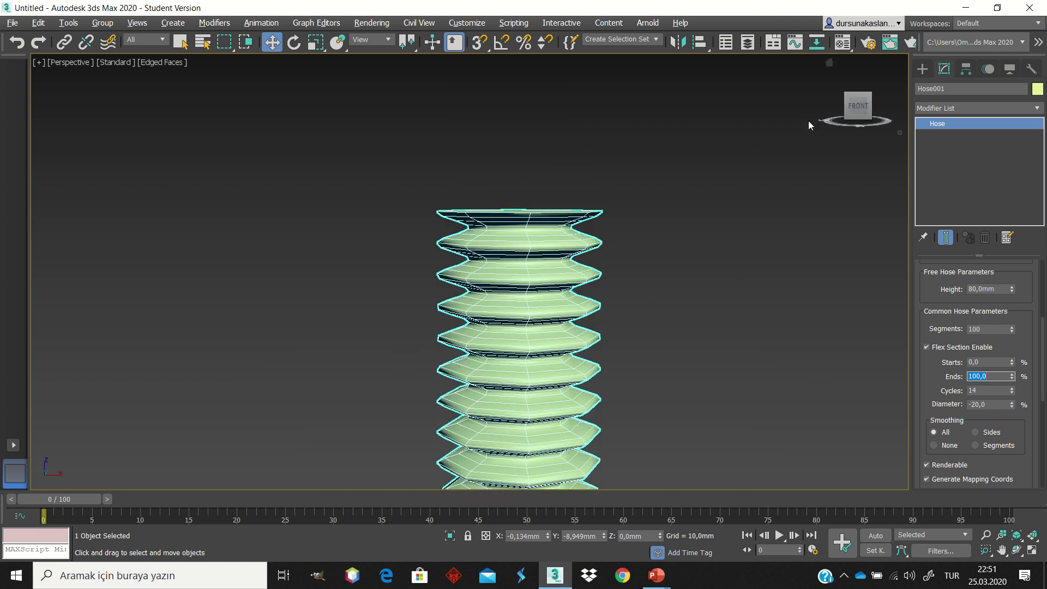
pyautogui.moveTo(857, 106); pyautogui.dragTo(859, 158)
pyautogui.keyDown('alt'); pyautogui.moveTo(519, 430); pyautogui.dragTo(521, 479, button='middle'); pyautogui.keyUp('alt')
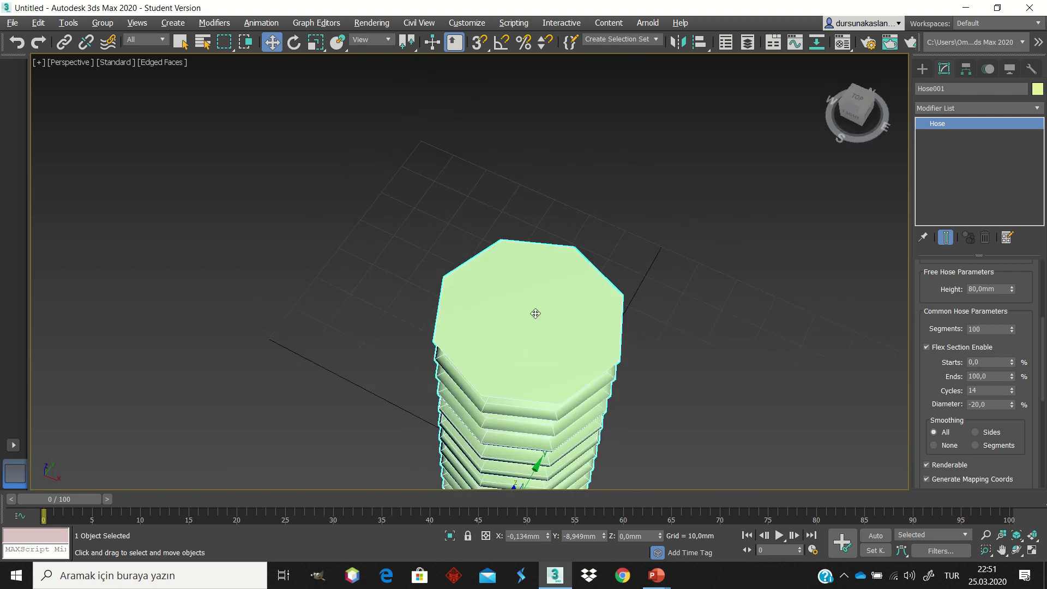
pyautogui.keyDown('alt'); pyautogui.moveTo(611, 297); pyautogui.dragTo(519, 431, button='middle'); pyautogui.keyUp('alt')
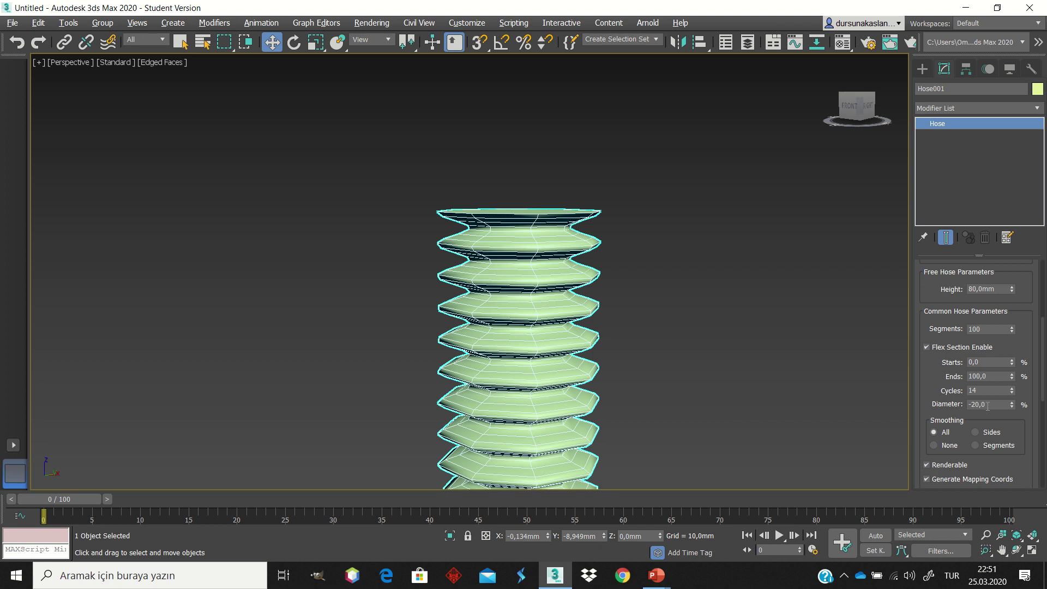
pyautogui.click(968, 404)
pyautogui.write('-12')
pyautogui.press('Return')
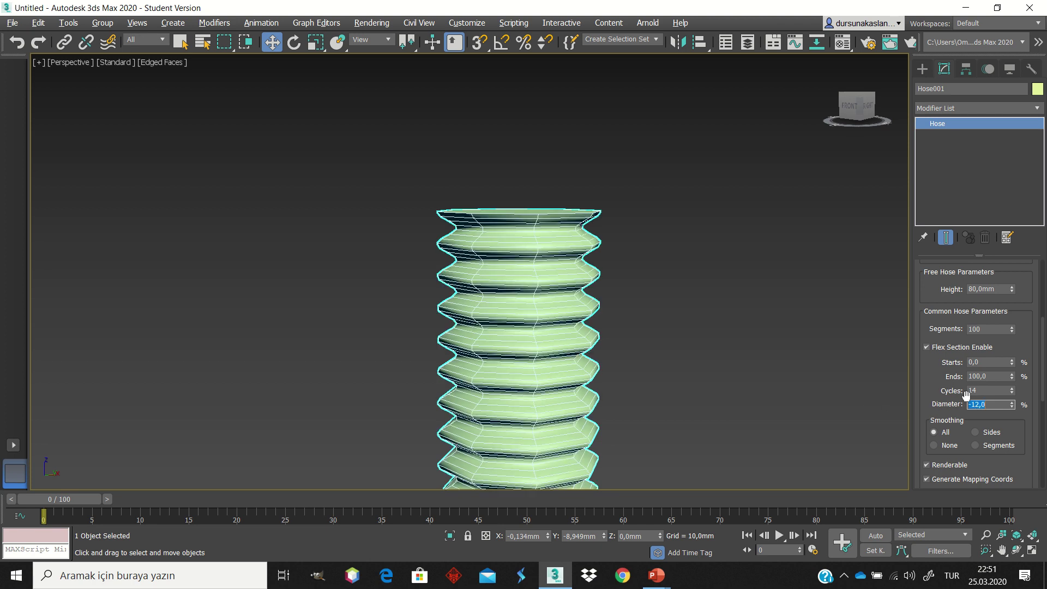
# - Set the hose's overall diameter to 25mm
pyautogui.keyDown('alt'); pyautogui.moveTo(815, 125); pyautogui.dragTo(818, 163, button='middle'); pyautogui.keyUp('alt')
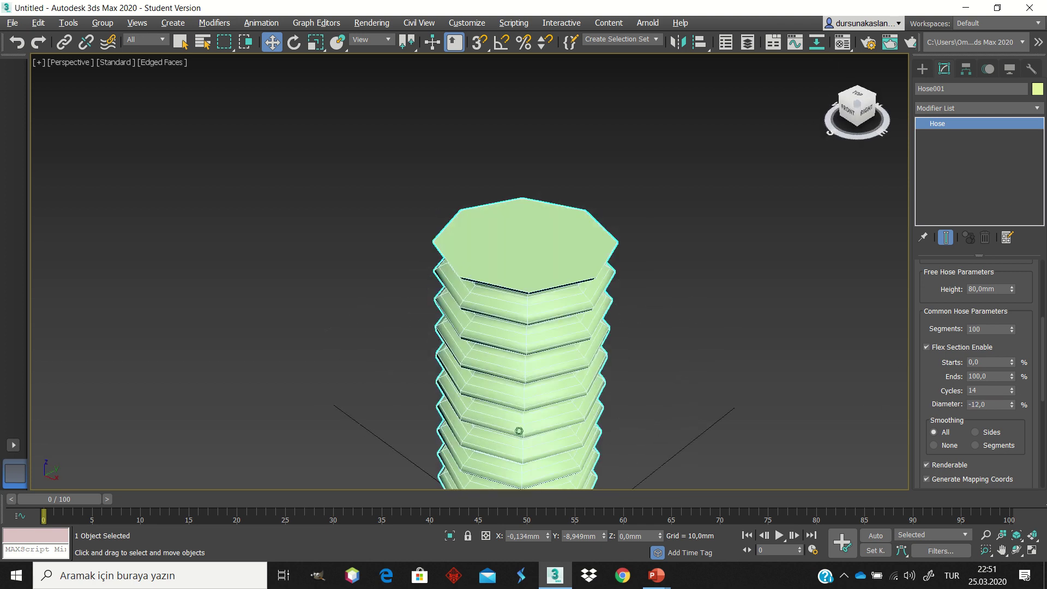
pyautogui.scroll(-1, 989, 396)
pyautogui.scroll(-5, 989, 395)
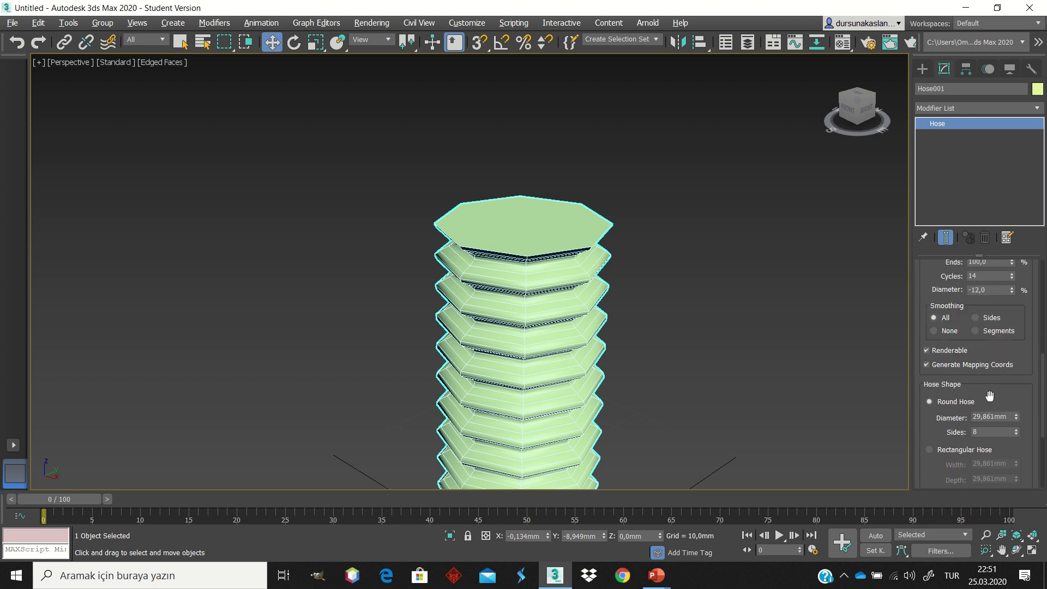
pyautogui.moveTo(1007, 417); pyautogui.dragTo(948, 419)
pyautogui.write('25')
pyautogui.press('Return')
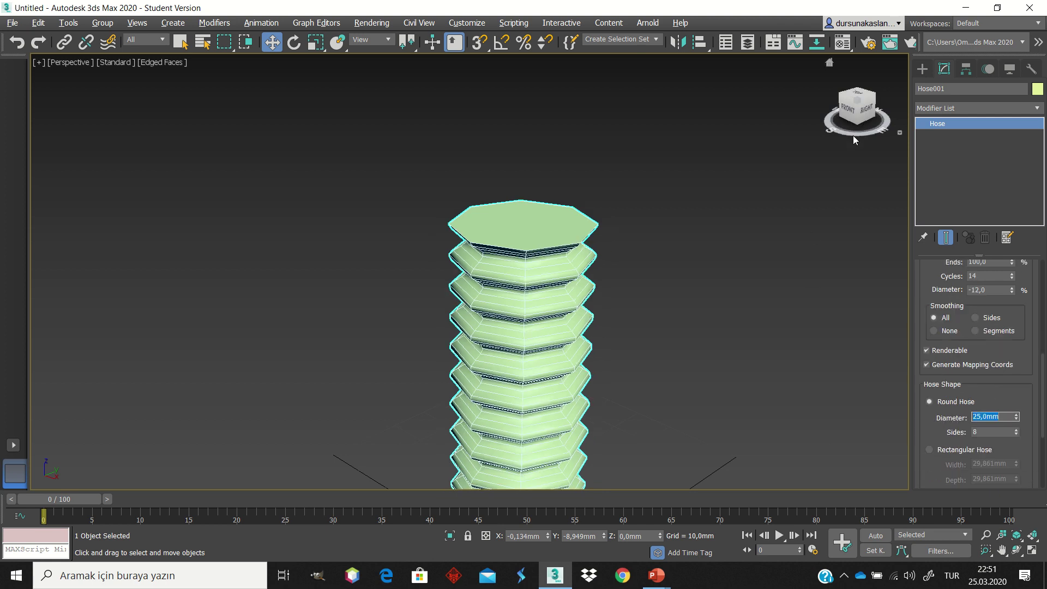
# - Try rib Diameter values of -12.5% and then 0%
pyautogui.moveTo(853, 136); pyautogui.dragTo(854, 122)
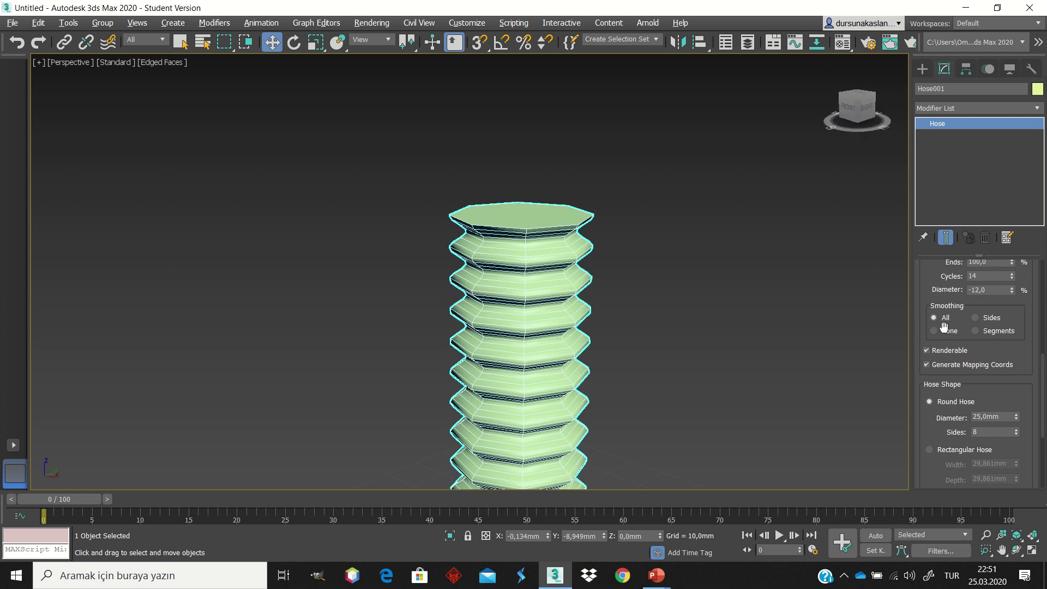
pyautogui.doubleClick(991, 290)
pyautogui.write('-')
pyautogui.press('Return')
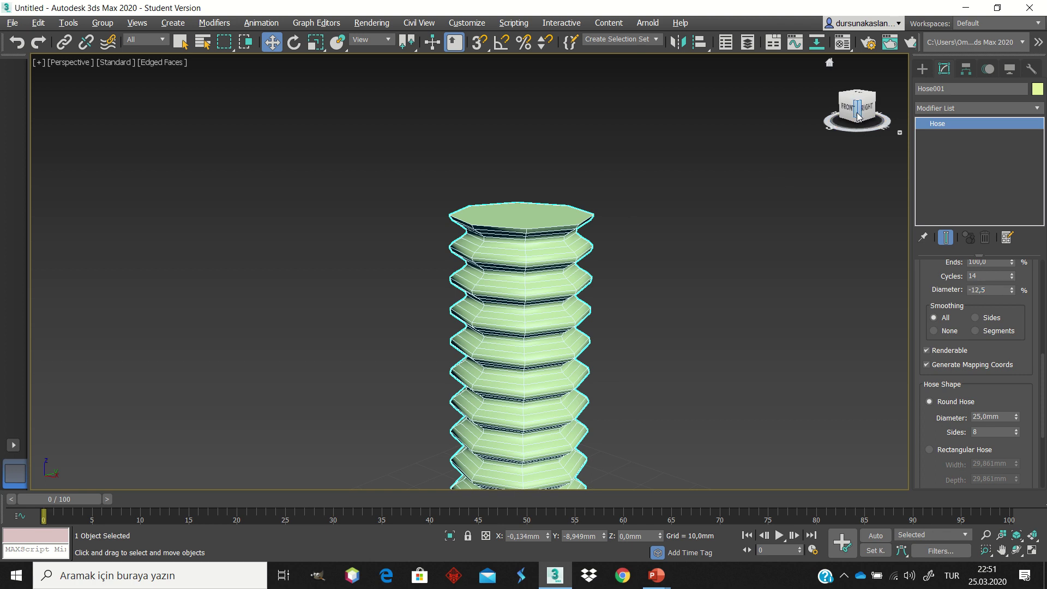
pyautogui.moveTo(855, 106); pyautogui.dragTo(857, 116)
pyautogui.scroll(5, 582, 206)
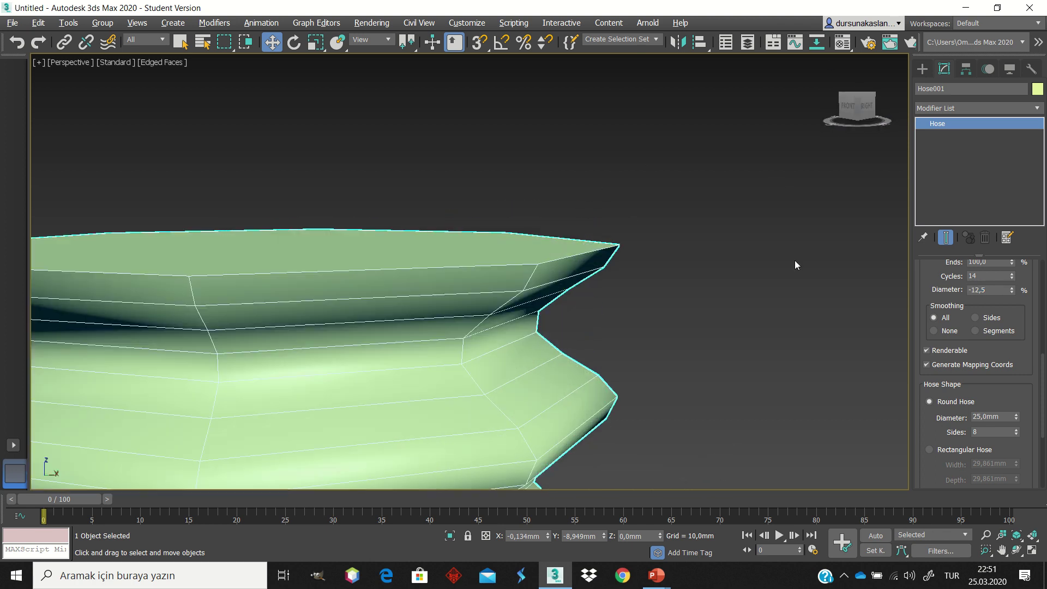
pyautogui.doubleClick(970, 289)
pyautogui.write('0')
pyautogui.press('Return')
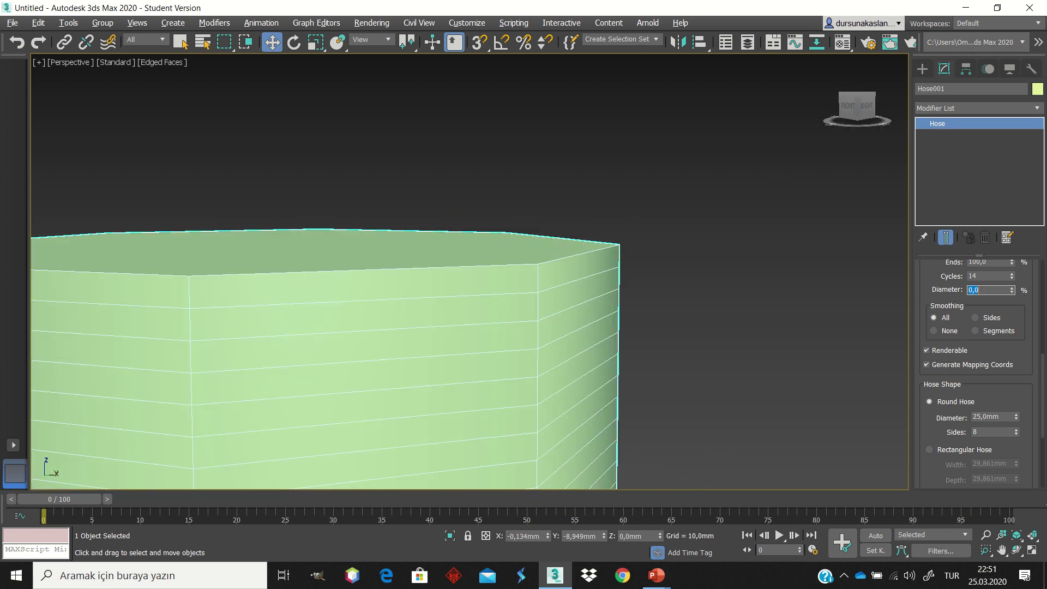
# - Try a rib Diameter of -50% and view the hose from the right
pyautogui.keyDown('alt'); pyautogui.moveTo(467, 271); pyautogui.dragTo(470, 271, button='middle'); pyautogui.keyUp('alt')
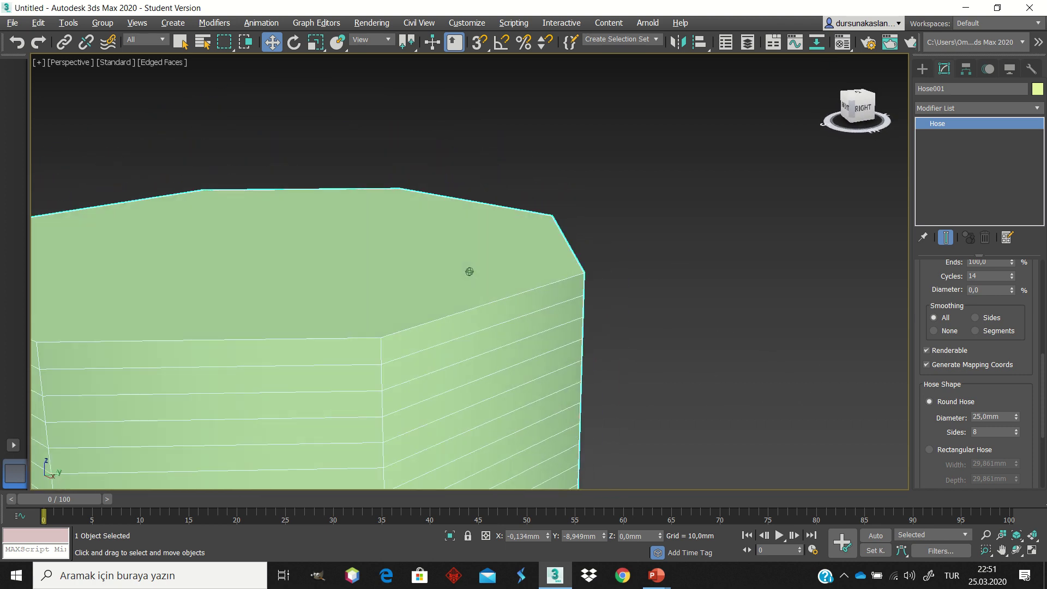
pyautogui.scroll(-5, 646, 256)
pyautogui.scroll(1, 629, 299)
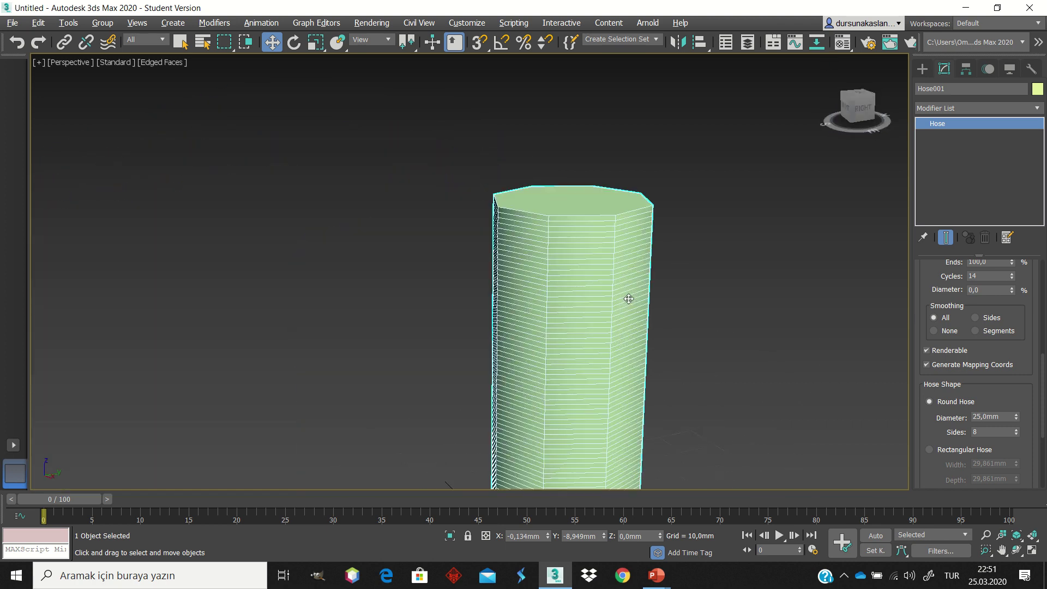
pyautogui.click(975, 289)
pyautogui.write('-5')
pyautogui.write('0')
pyautogui.press('Return')
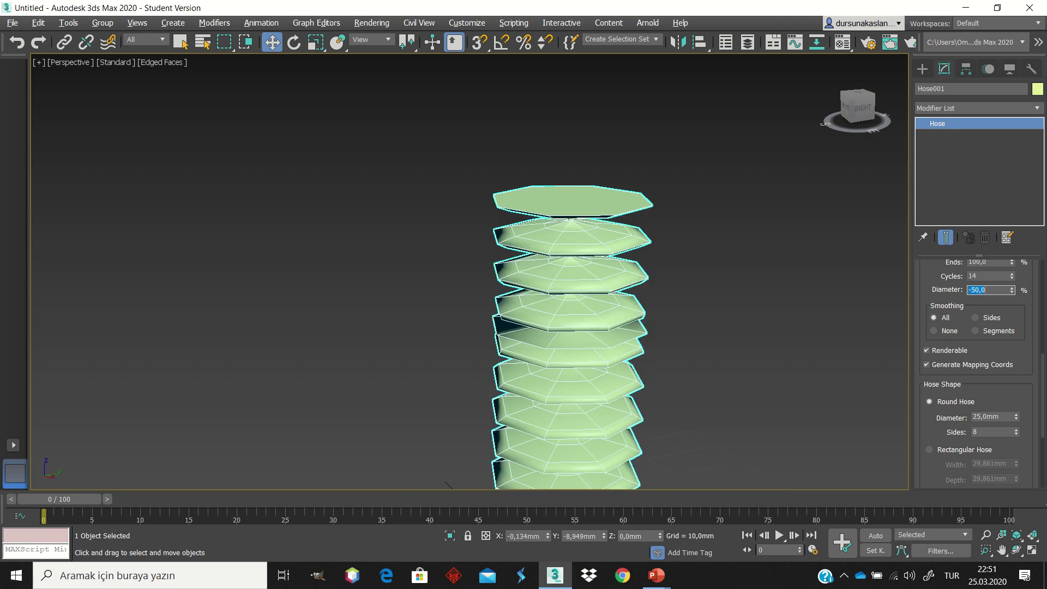
pyautogui.click(862, 107)
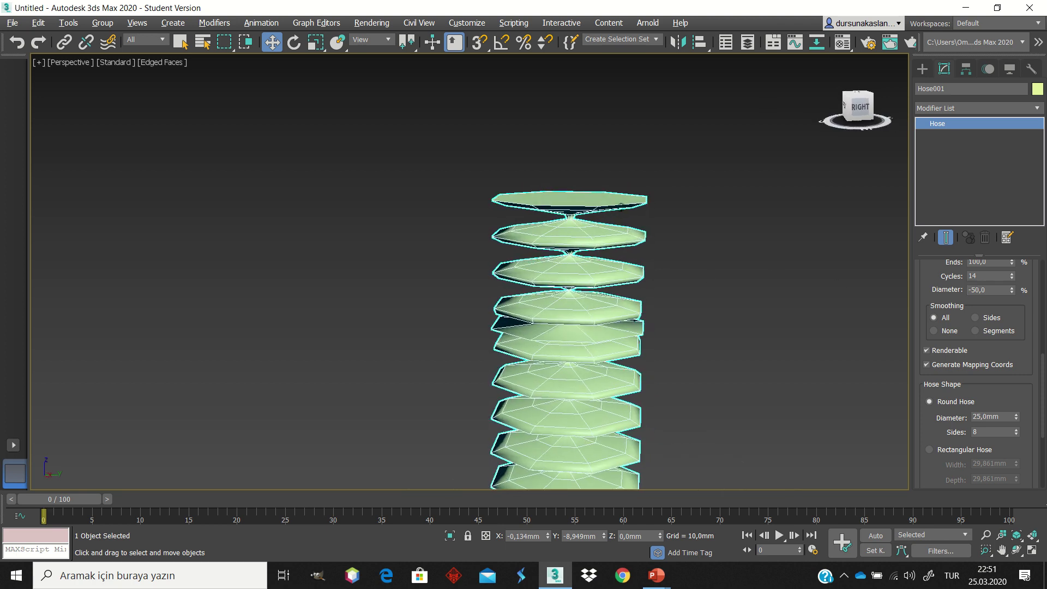
# - Return the rib Diameter to -12.5%, then settle on -18%
pyautogui.click(990, 289)
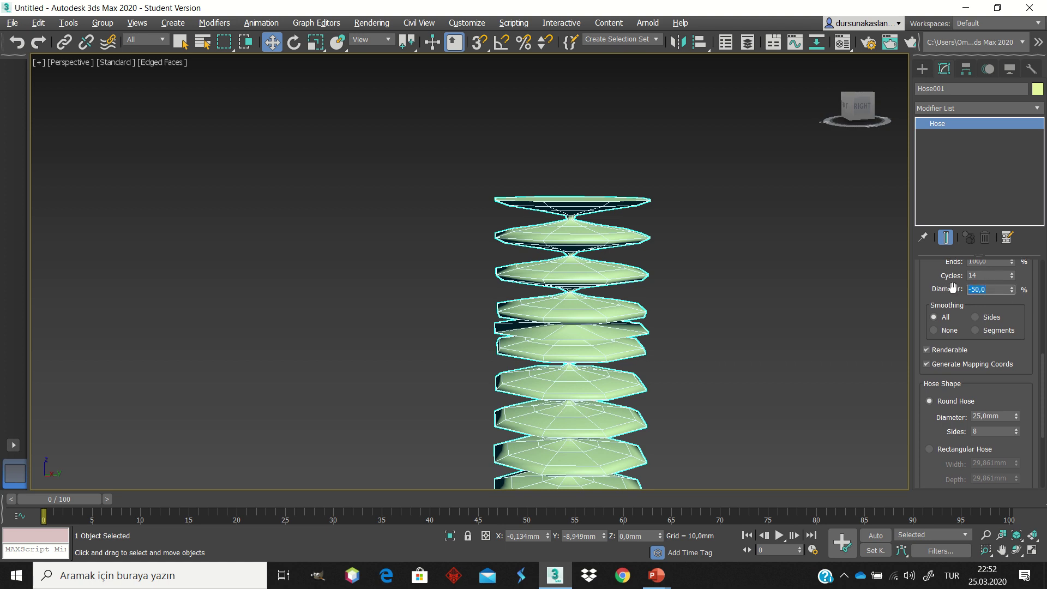
pyautogui.write('-12,5')
pyautogui.press('Return')
pyautogui.moveTo(856, 106)
pyautogui.mouseDown()
pyautogui.moveTo(621, 207)
pyautogui.moveTo(978, 266)
pyautogui.mouseUp()
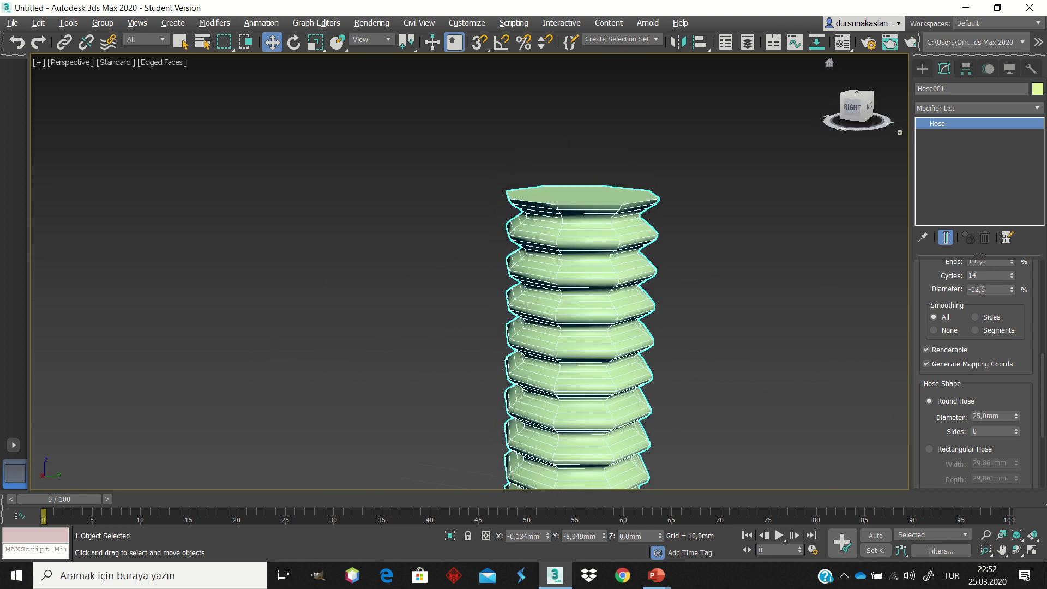
pyautogui.moveTo(991, 292); pyautogui.dragTo(962, 288)
pyautogui.write('-18')
pyautogui.press('Return')
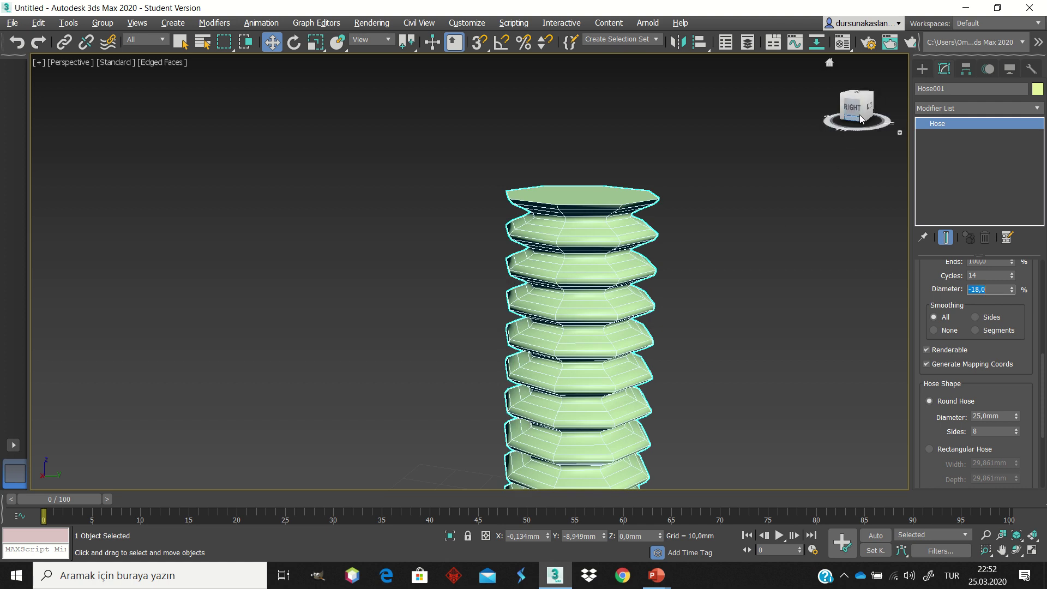
pyautogui.keyDown('alt'); pyautogui.moveTo(627, 218); pyautogui.dragTo(621, 207, button='middle'); pyautogui.keyUp('alt')
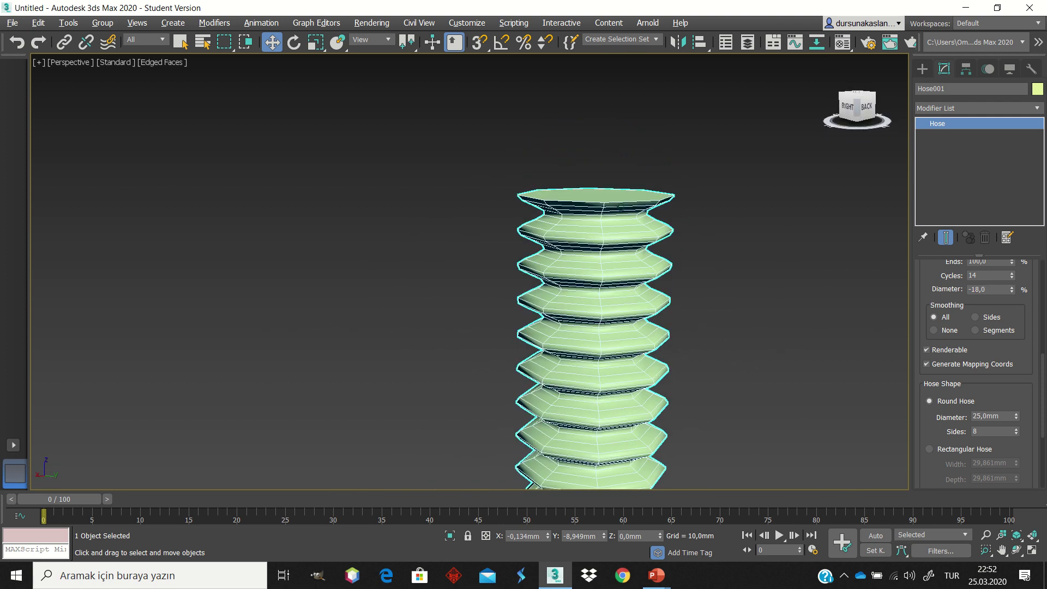
pyautogui.scroll(-5, 745, 237)
pyautogui.scroll(2, 746, 237)
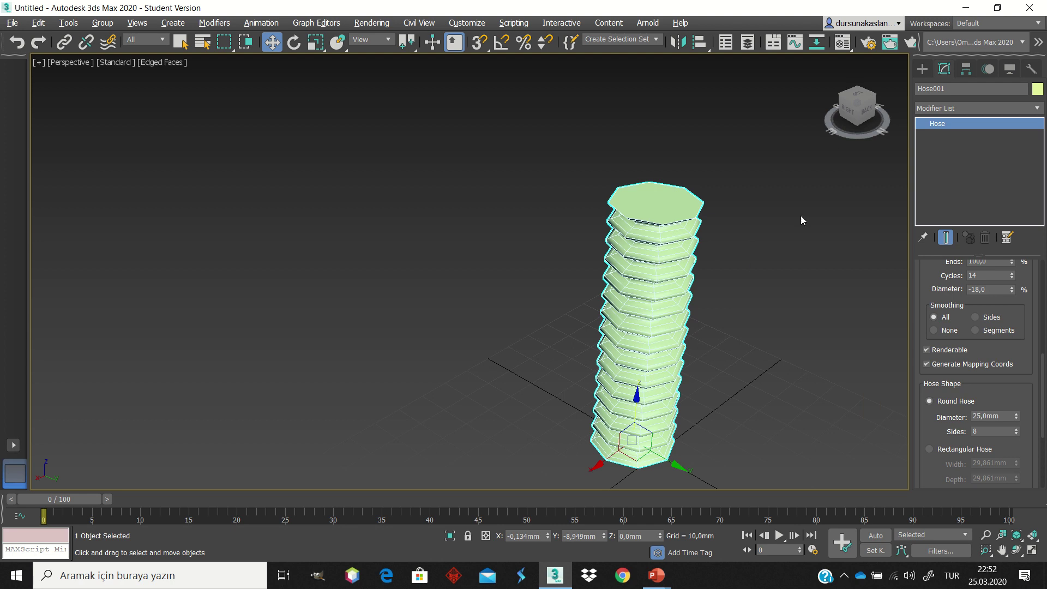
pyautogui.click(858, 116)
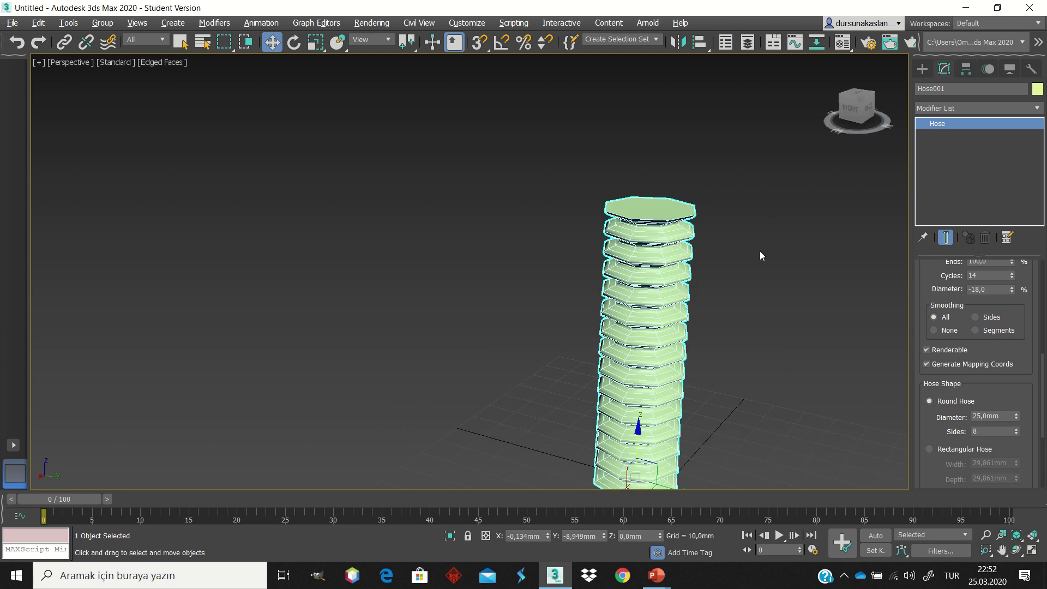
pyautogui.keyDown('alt'); pyautogui.moveTo(760, 251); pyautogui.dragTo(777, 295, button='middle'); pyautogui.keyUp('alt')
pyautogui.scroll(3, 778, 299)
pyautogui.scroll(-3, 962, 420)
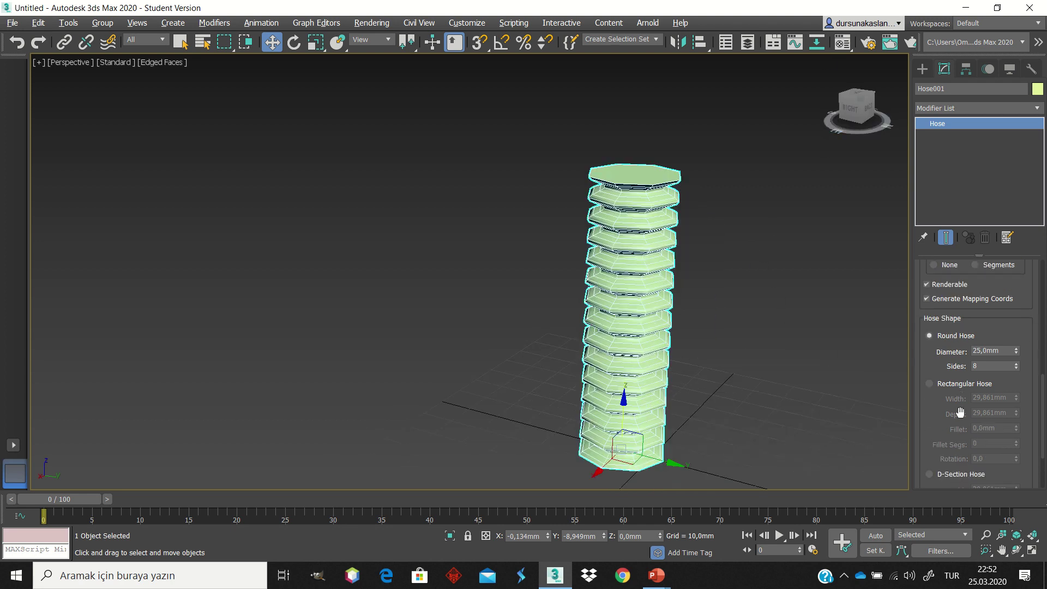
pyautogui.scroll(-1, 963, 423)
pyautogui.scroll(1, 970, 398)
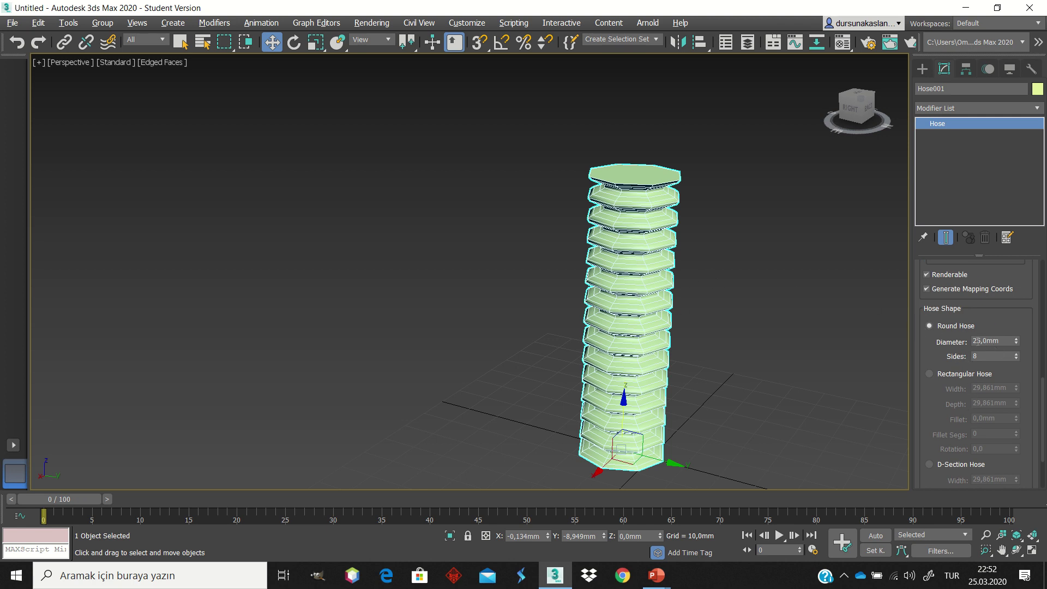
pyautogui.scroll(5, 682, 165)
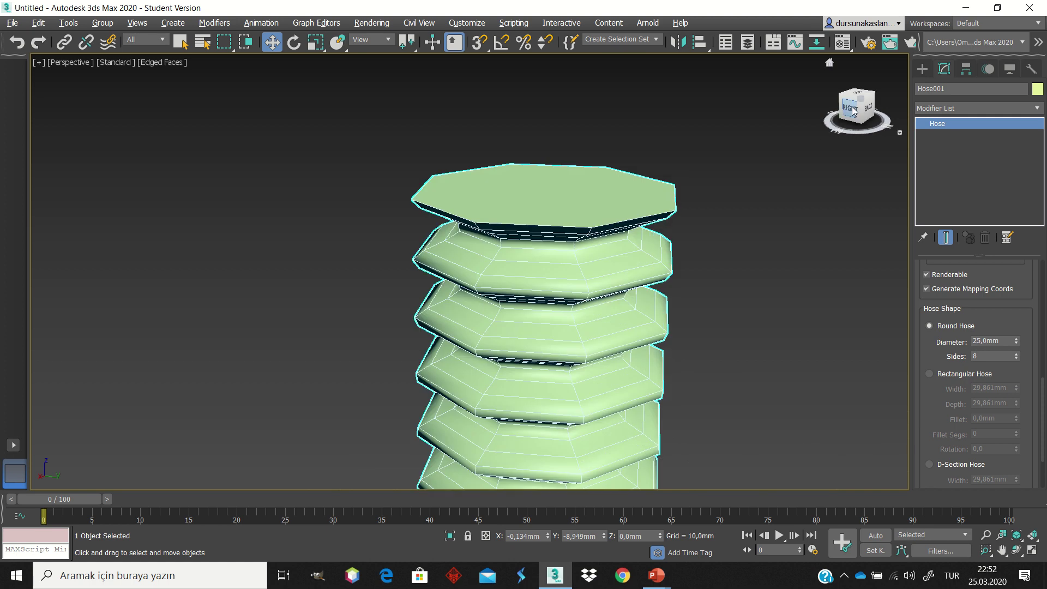
pyautogui.moveTo(850, 109)
pyautogui.mouseDown()
pyautogui.moveTo(605, 223)
pyautogui.moveTo(627, 142)
pyautogui.mouseUp()
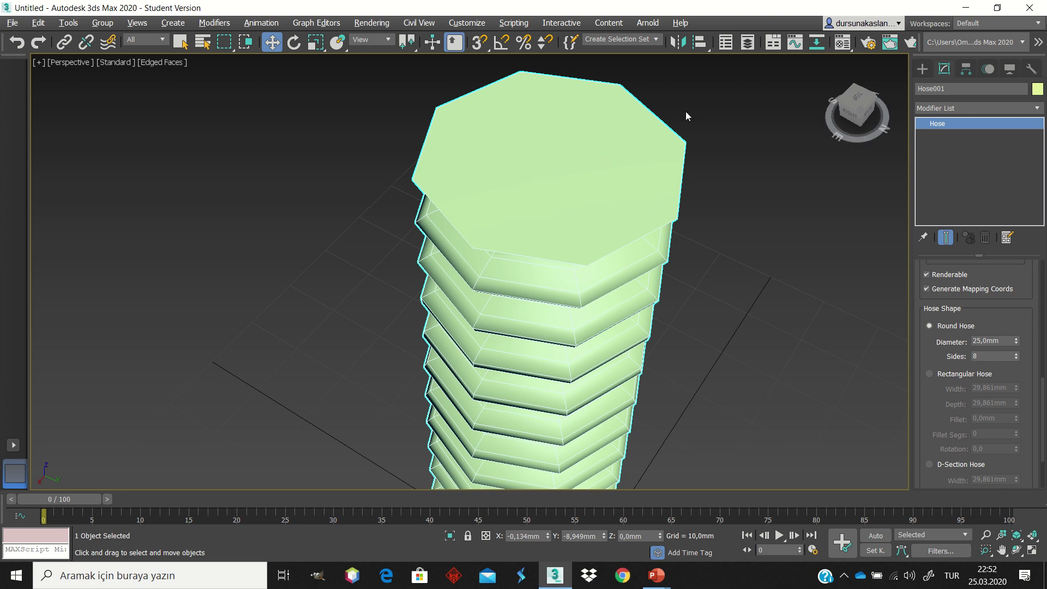
pyautogui.scroll(1, 685, 111)
pyautogui.scroll(1, 687, 104)
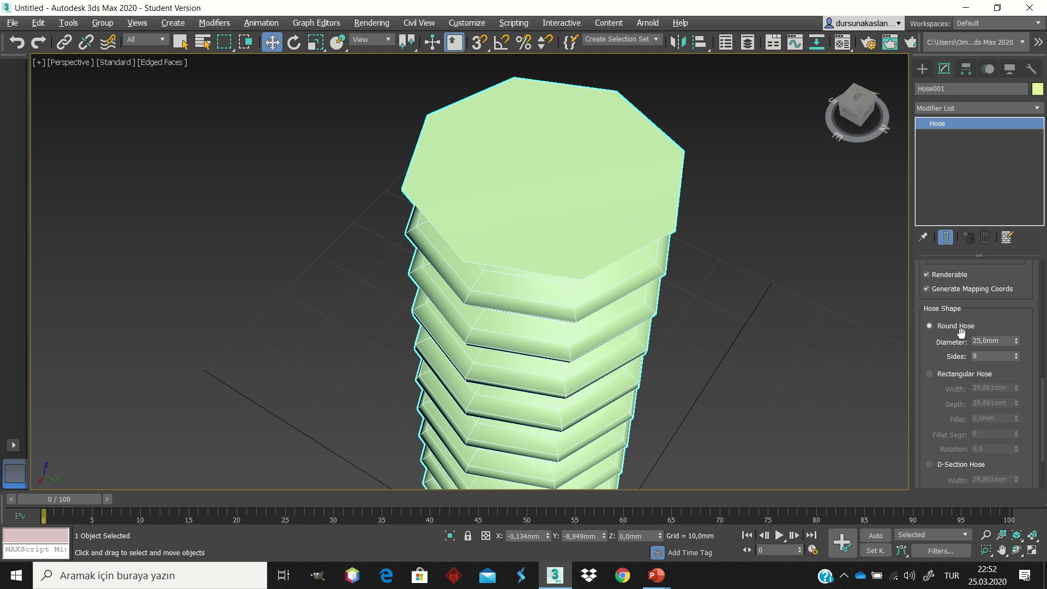
# - Set the round hose's Sides to 25
pyautogui.moveTo(1014, 357)
pyautogui.mouseDown()
pyautogui.moveTo(1014, 304)
pyautogui.moveTo(1021, 340)
pyautogui.mouseUp()
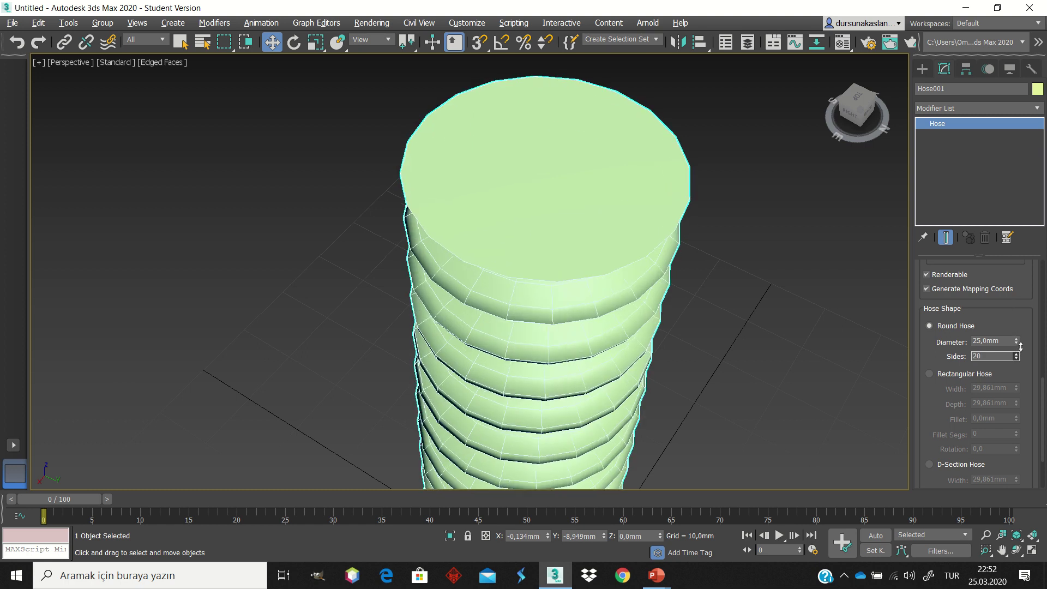
pyautogui.doubleClick(986, 356)
pyautogui.write('25')
pyautogui.press('Return')
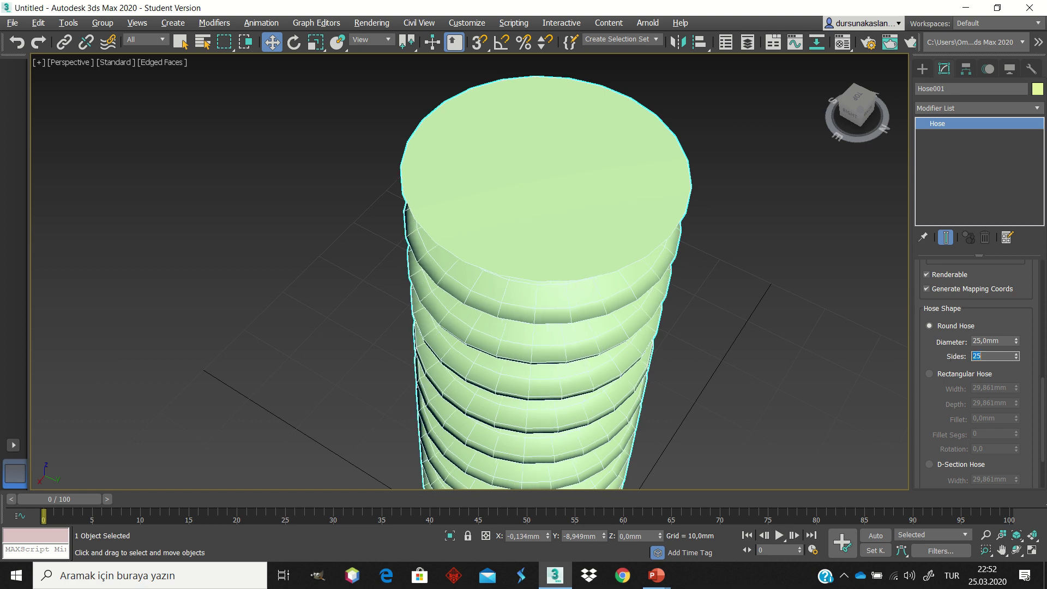
# - Orbit and zoom around the hose to check its smooth round ribs
pyautogui.click(853, 106)
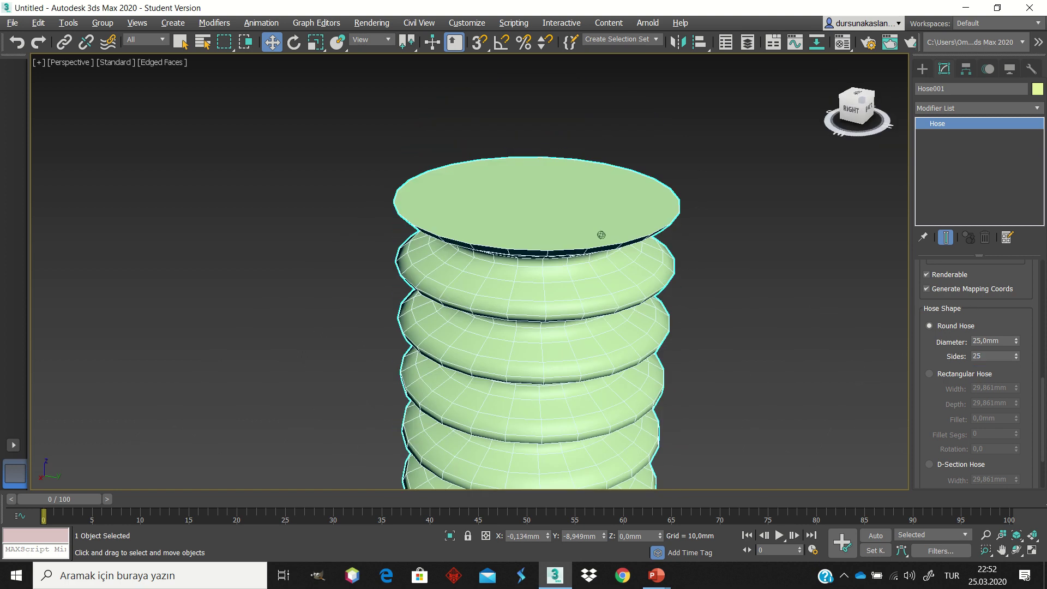
pyautogui.scroll(-5, 800, 238)
pyautogui.scroll(4, 833, 311)
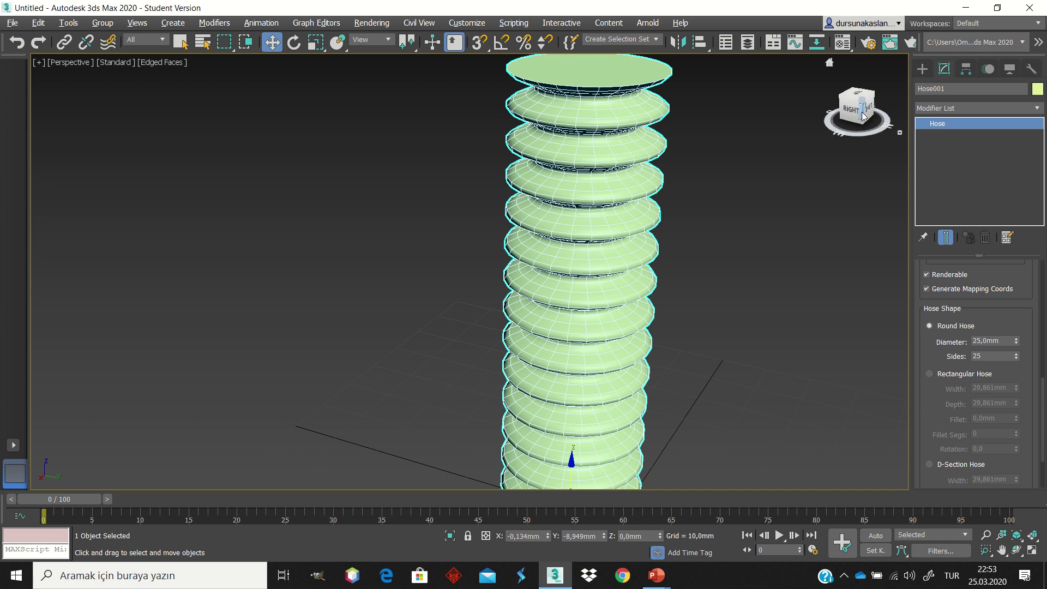
pyautogui.moveTo(856, 109); pyautogui.dragTo(867, 106)
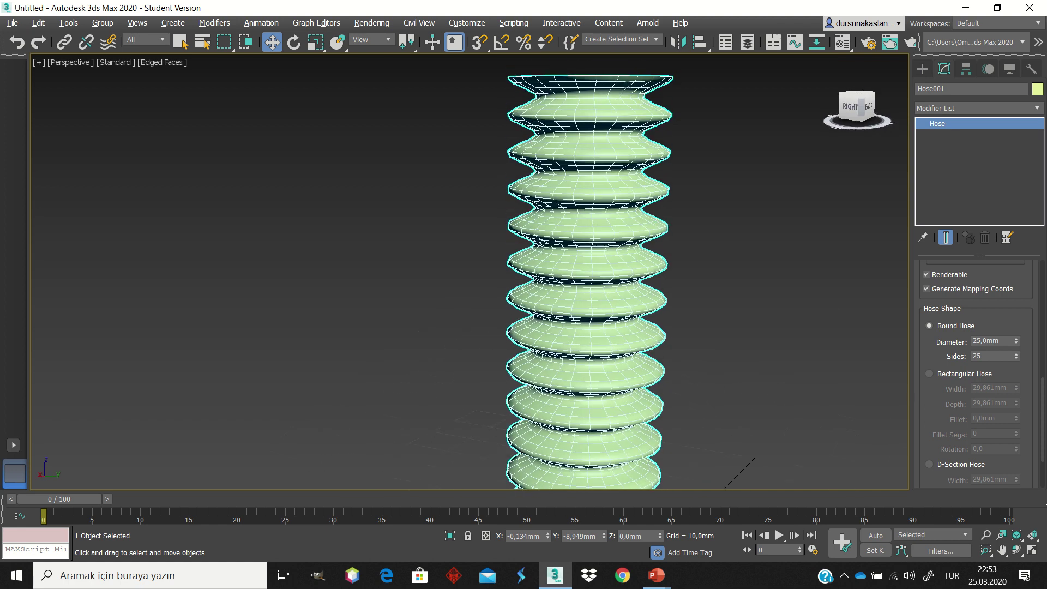
pyautogui.scroll(-5, 761, 119)
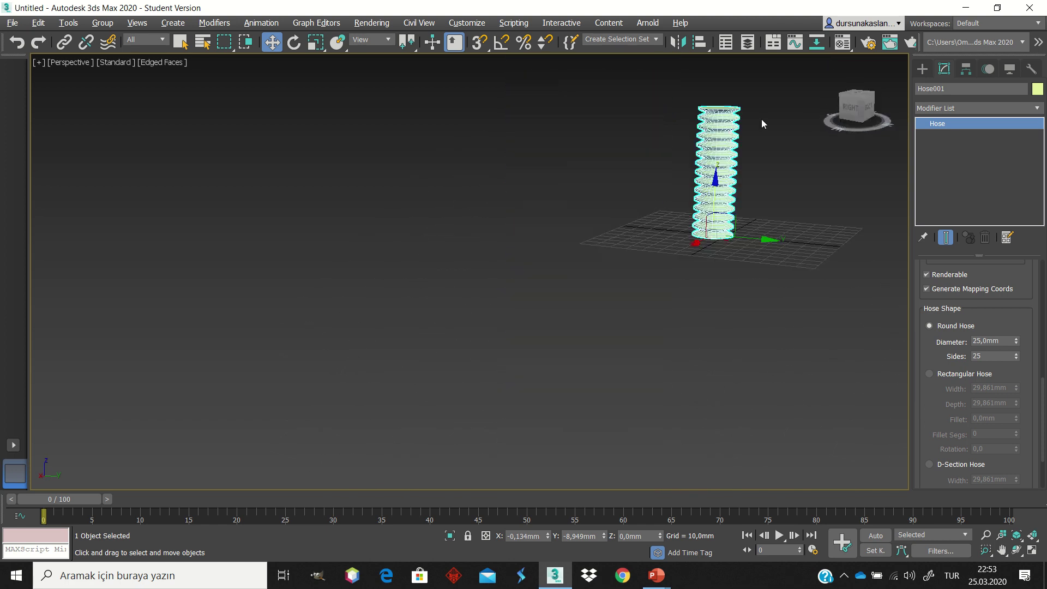
pyautogui.scroll(4, 761, 90)
pyautogui.scroll(3, 761, 91)
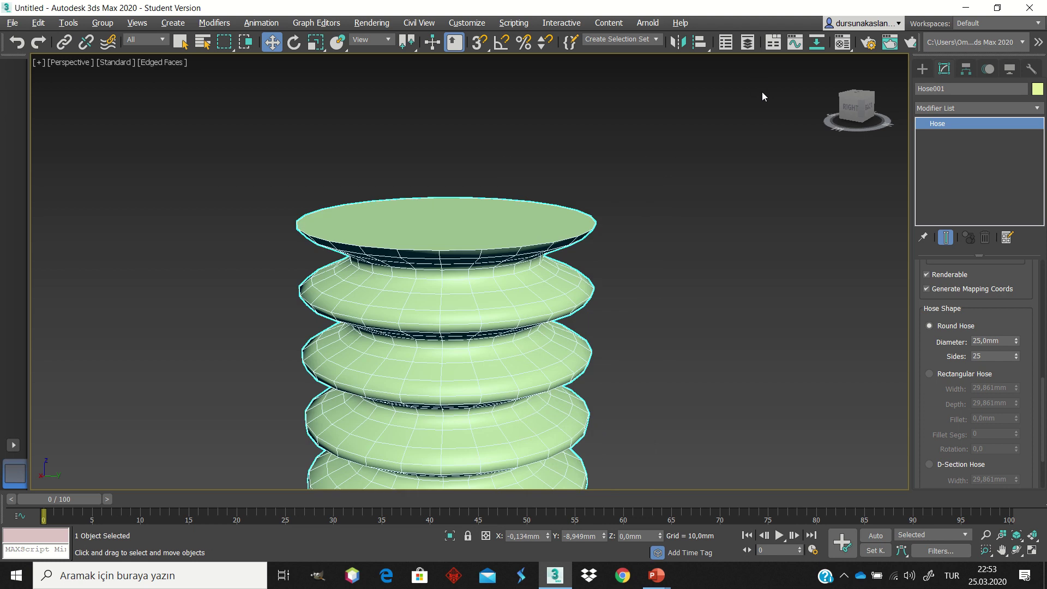
pyautogui.scroll(-2, 761, 92)
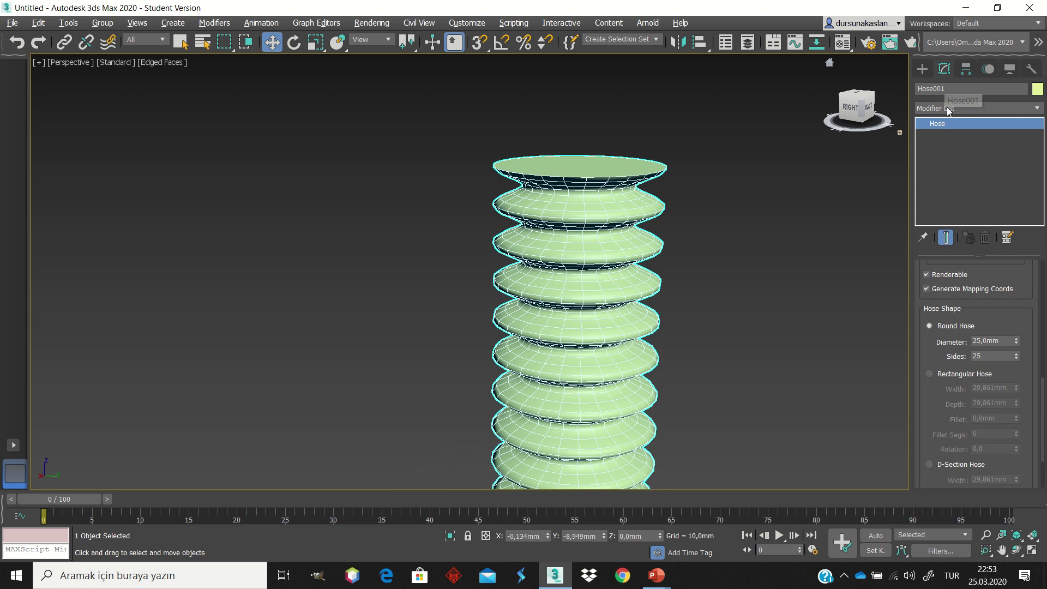
pyautogui.scroll(2, 669, 177)
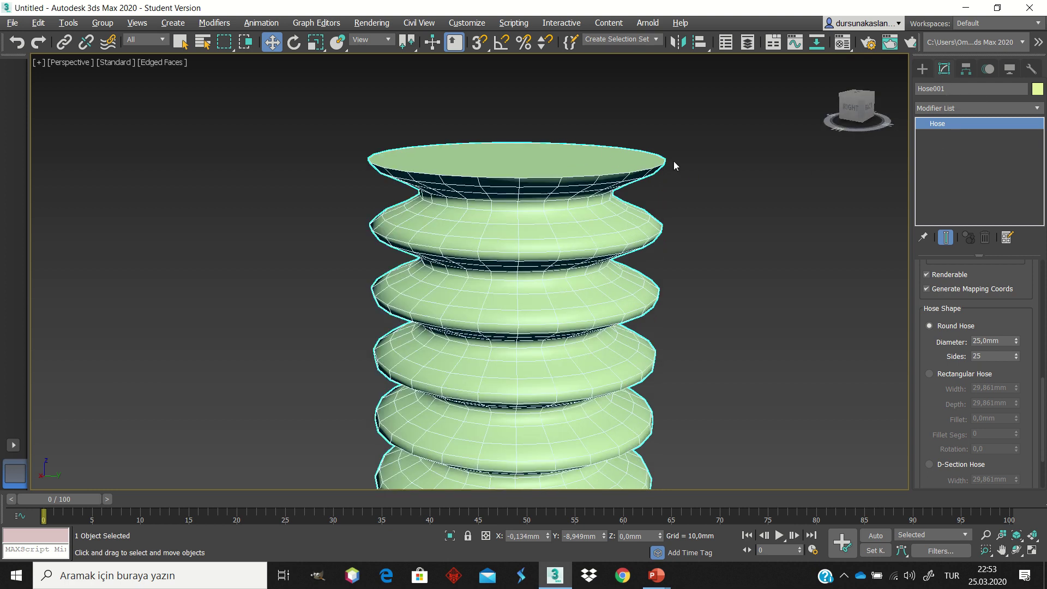
# - Pick Edit Poly from the Modifier List to stack it on the hose
pyautogui.click(968, 107)
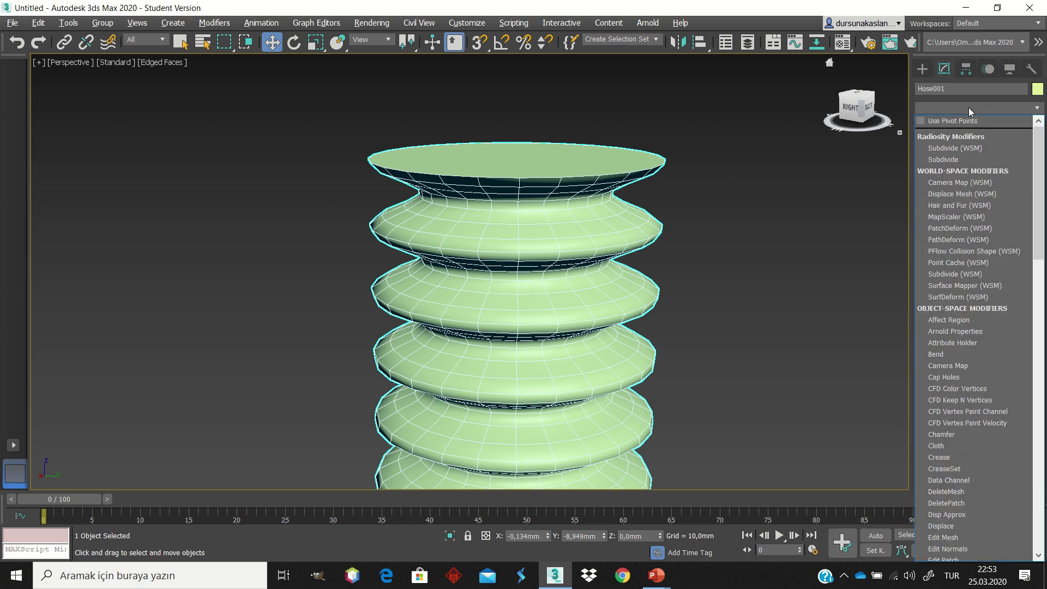
pyautogui.press('e')
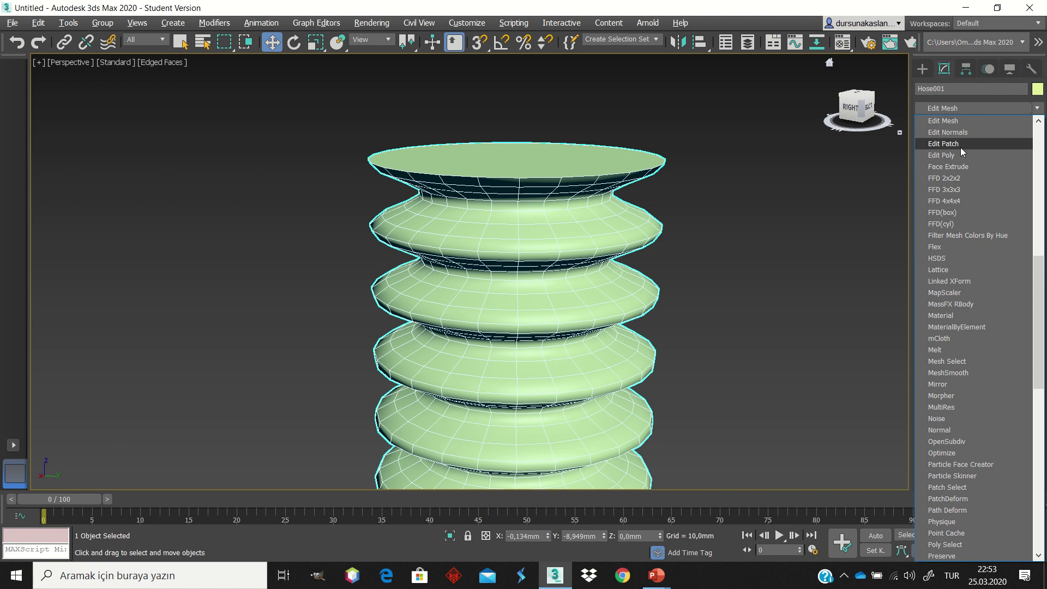
pyautogui.click(960, 154)
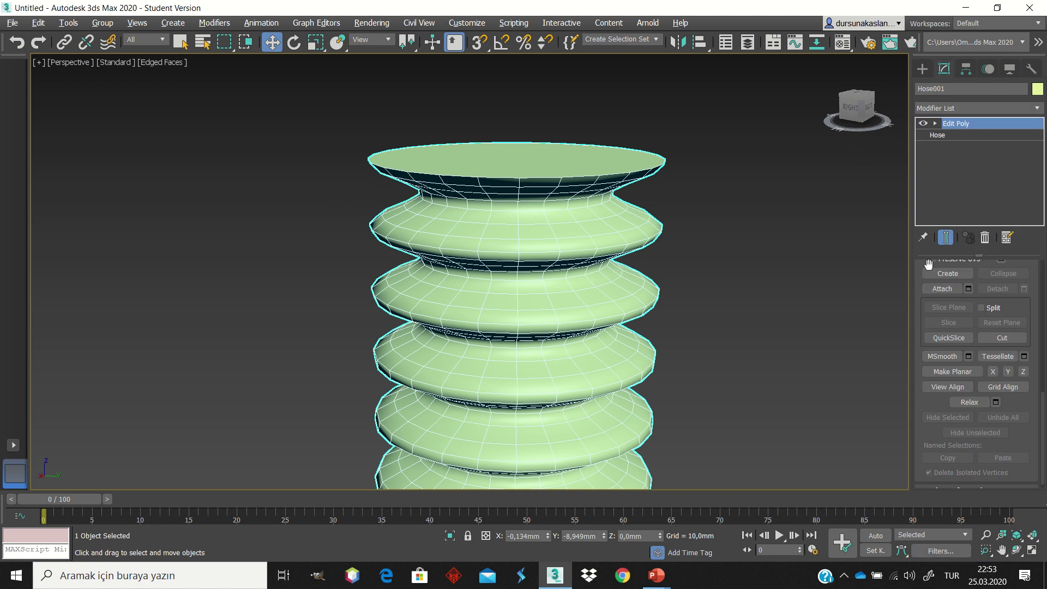
pyautogui.scroll(2, 957, 310)
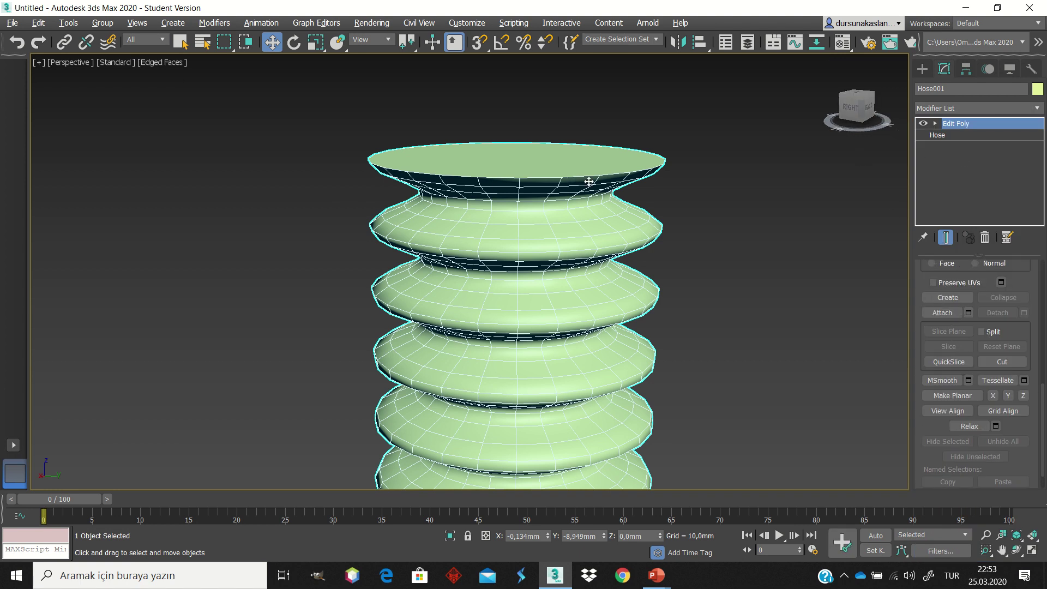
pyautogui.scroll(5, 962, 262)
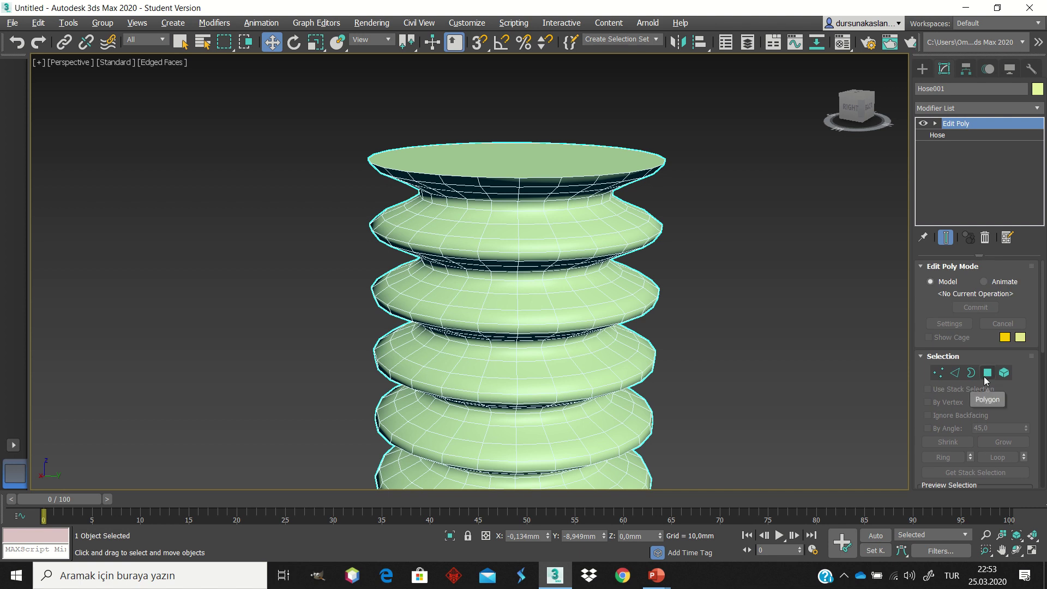
# - In Polygon mode and Front view, select the top ring, grow it three rows, and delete it
pyautogui.click(987, 376)
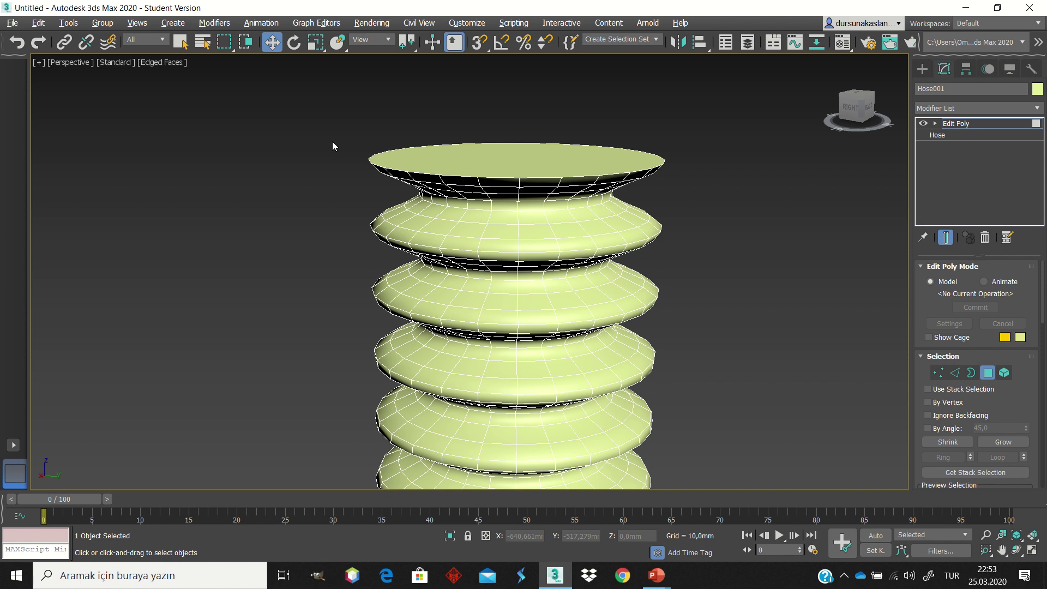
pyautogui.press('f')
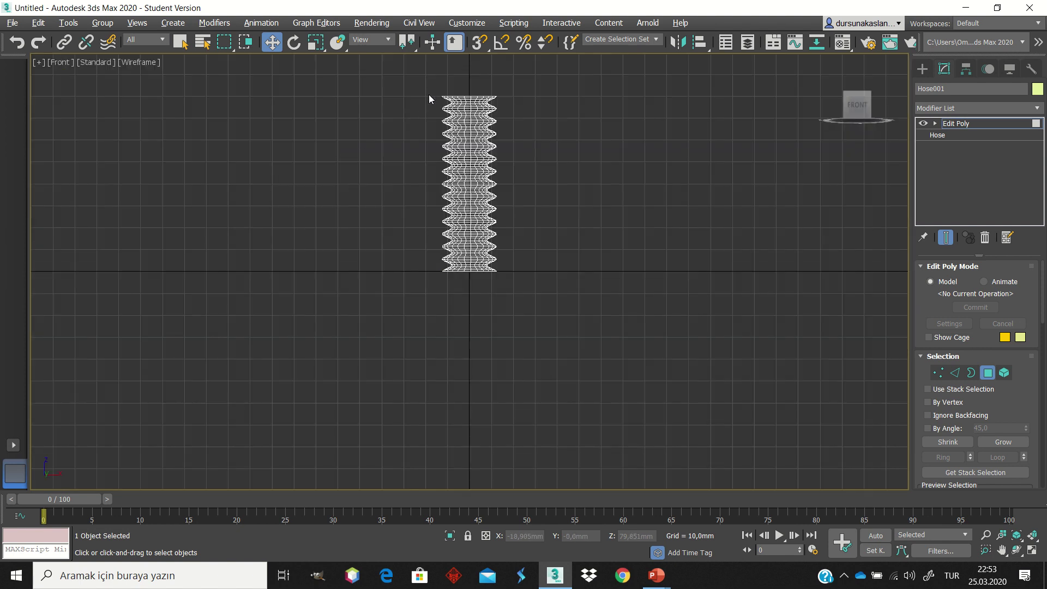
pyautogui.scroll(3, 428, 94)
pyautogui.scroll(3, 443, 103)
pyautogui.scroll(4, 681, 126)
pyautogui.scroll(2, 687, 123)
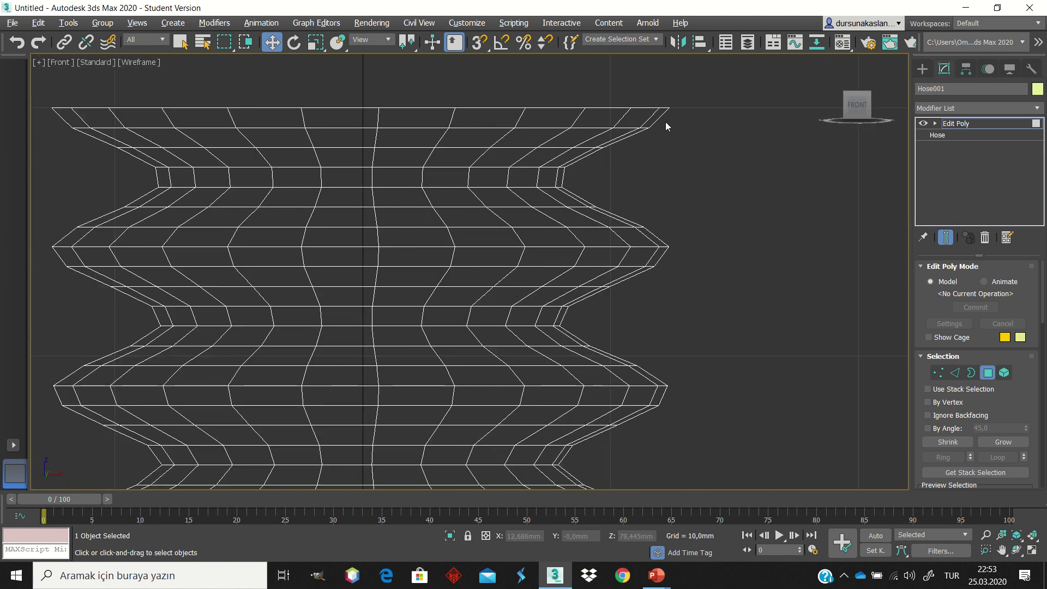
pyautogui.moveTo(45, 98); pyautogui.dragTo(687, 120)
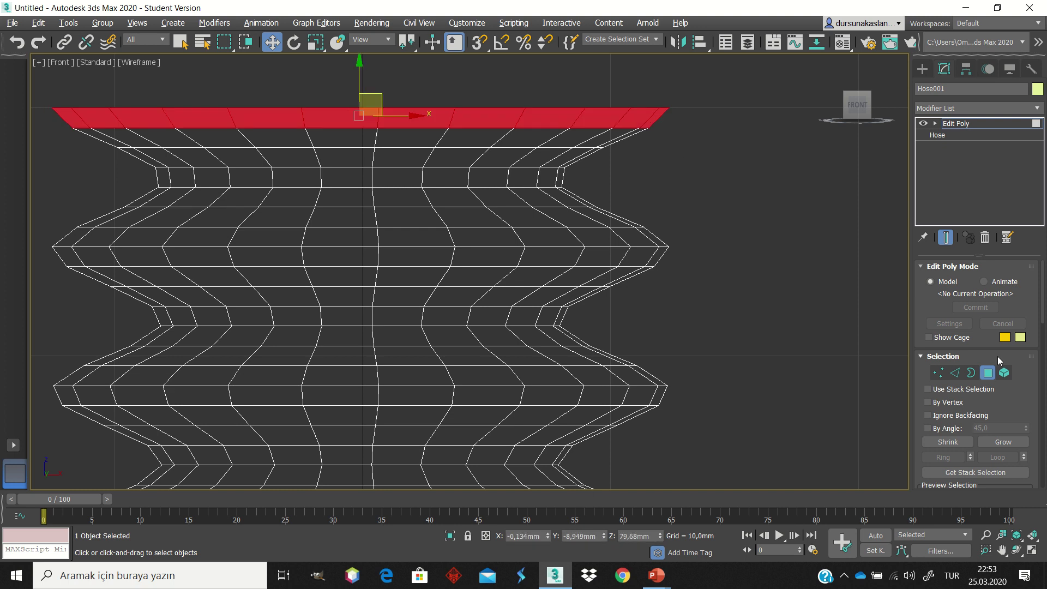
pyautogui.scroll(-1, 992, 360)
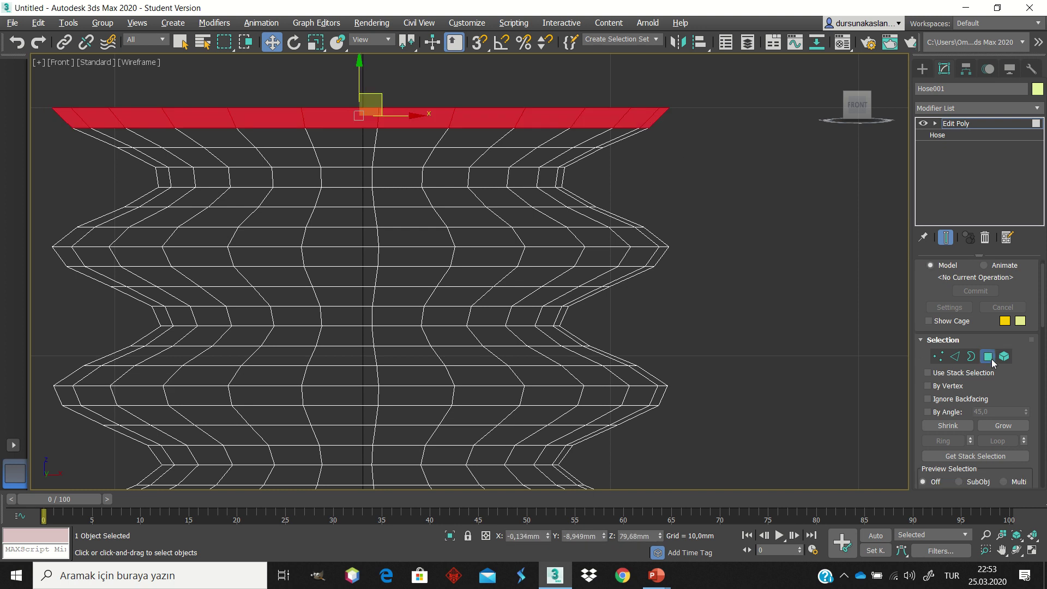
pyautogui.click(995, 431)
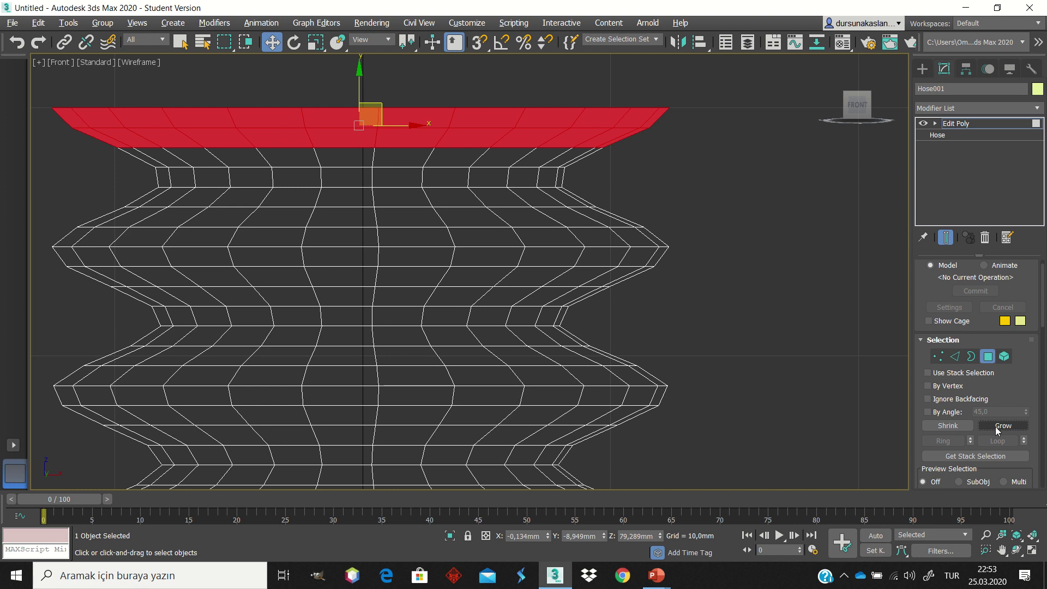
pyautogui.click(996, 430)
pyautogui.click(996, 431)
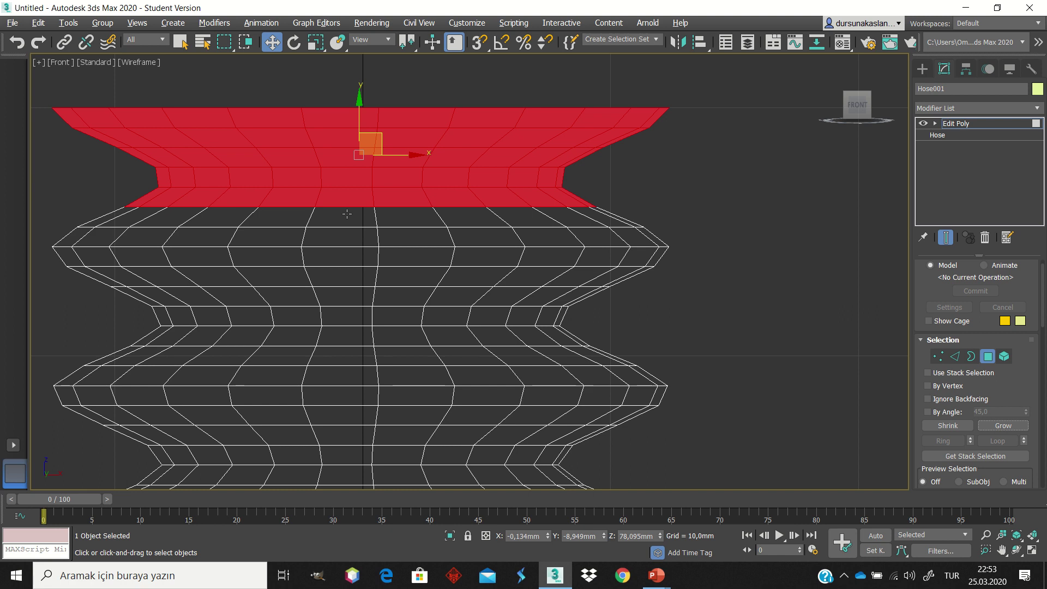
pyautogui.press('Delete')
# - Select the bottom polygon ring, grow it three rows upward, and delete it
pyautogui.scroll(-3, 357, 181)
pyautogui.scroll(-2, 392, 359)
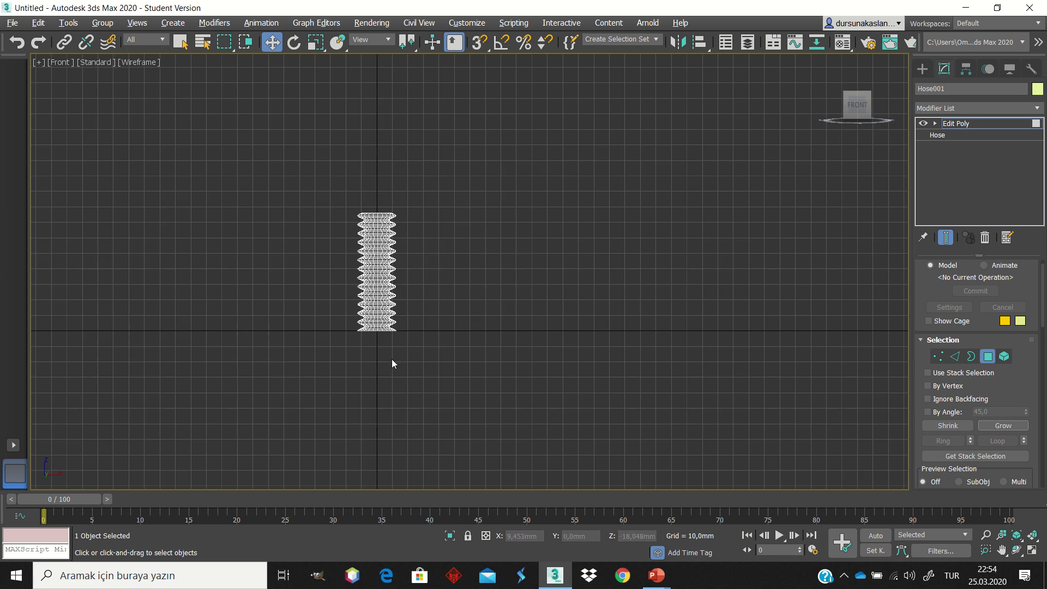
pyautogui.scroll(5, 384, 319)
pyautogui.scroll(2, 88, 178)
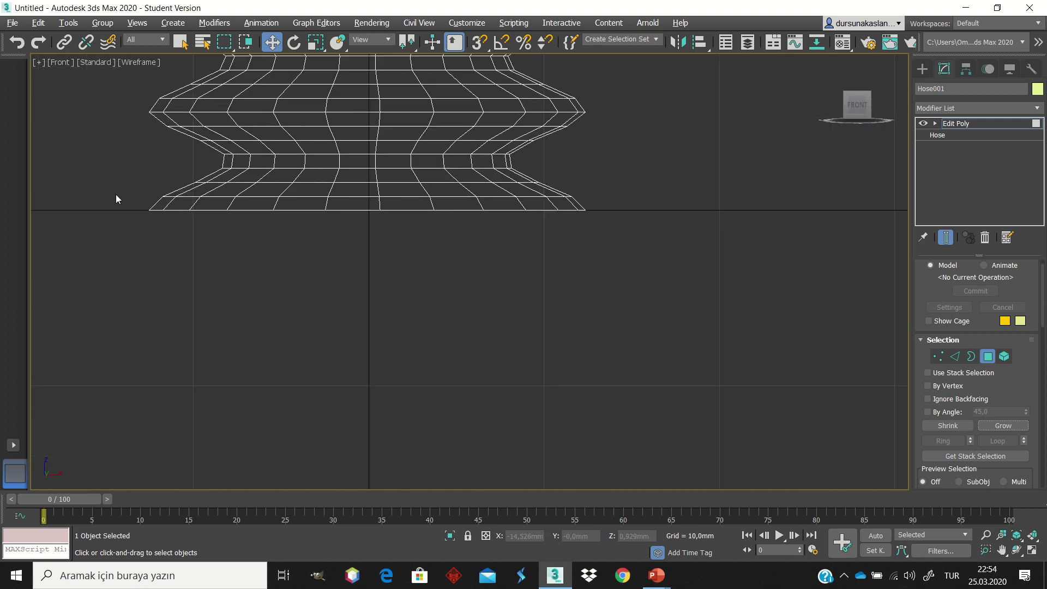
pyautogui.moveTo(123, 200); pyautogui.dragTo(633, 232)
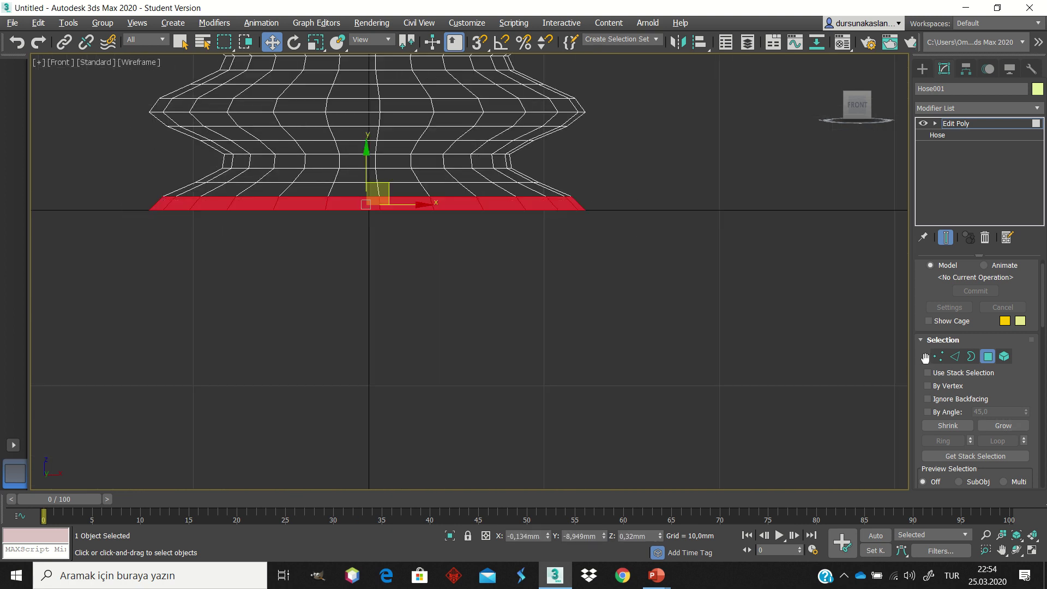
pyautogui.click(999, 425)
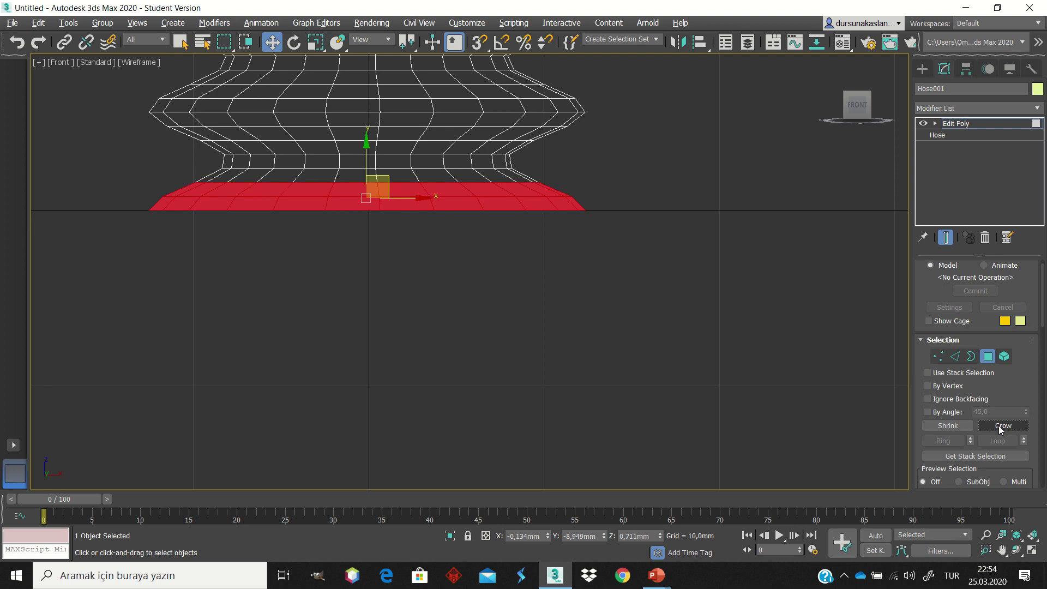
pyautogui.click(998, 425)
pyautogui.click(998, 425)
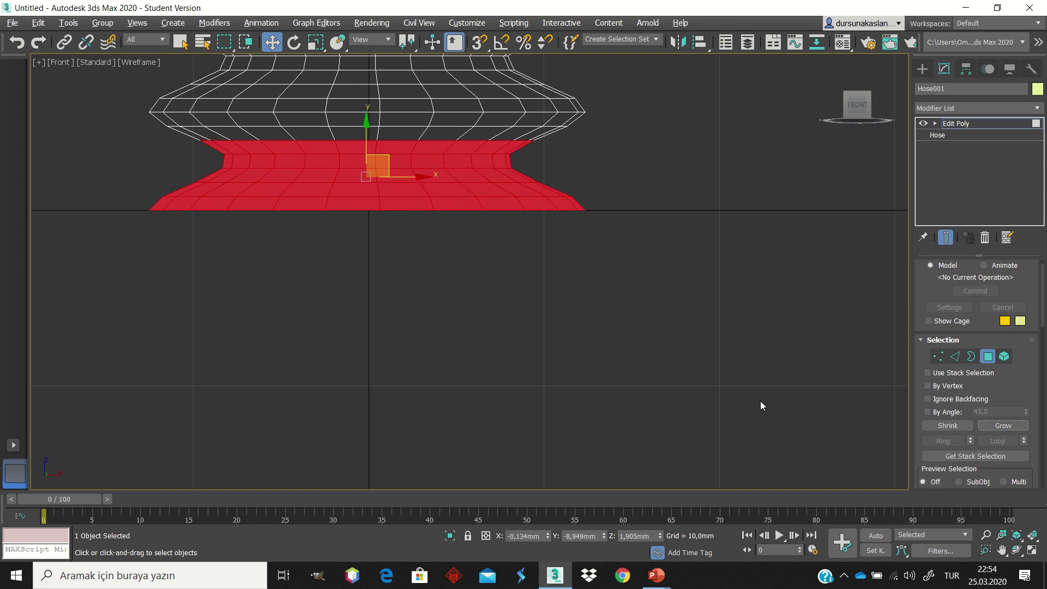
pyautogui.press('Delete')
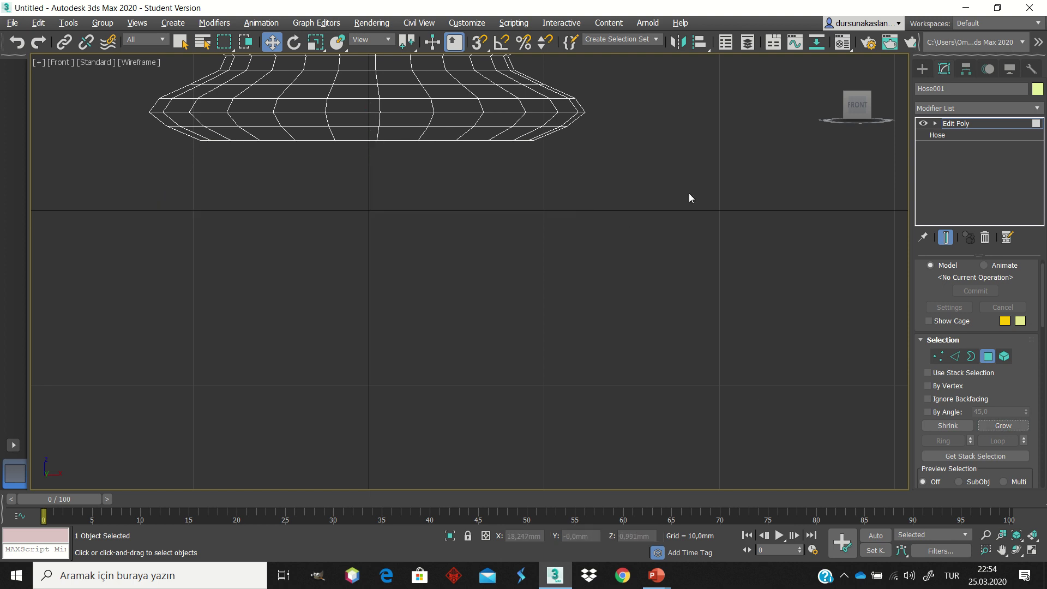
pyautogui.scroll(-3, 688, 193)
# - Switch to the shaded Perspective view and frame the trimmed hose with Z
pyautogui.press('p')
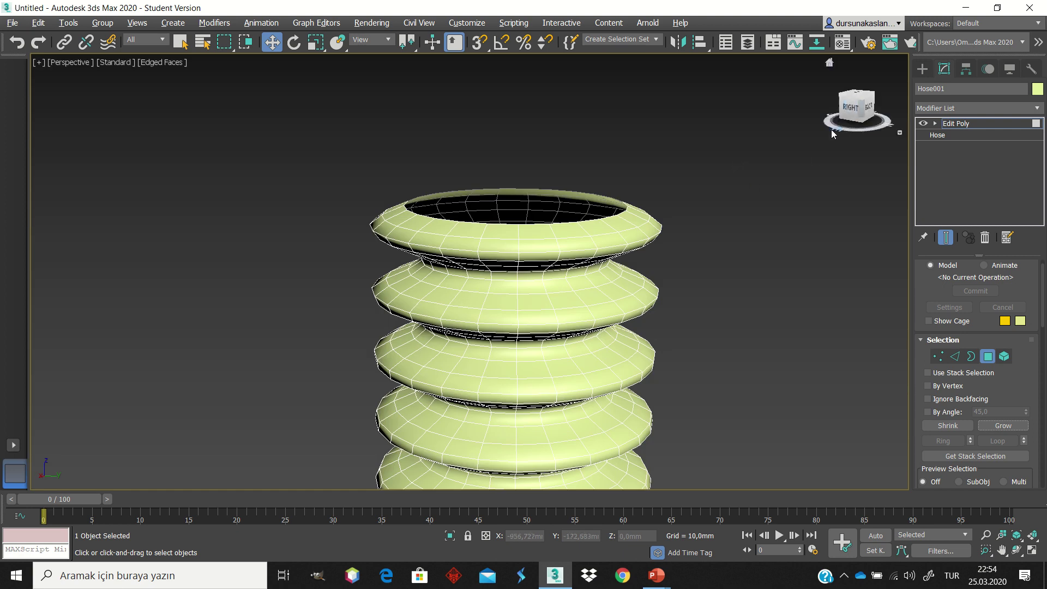
pyautogui.moveTo(849, 114); pyautogui.dragTo(851, 164)
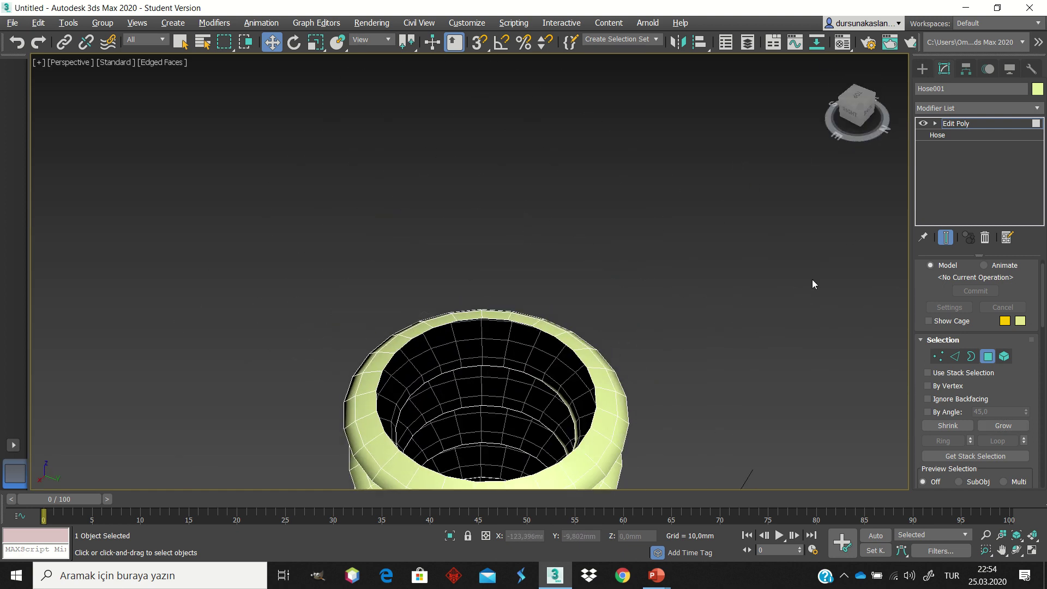
pyautogui.scroll(-6, 814, 305)
pyautogui.press('z')
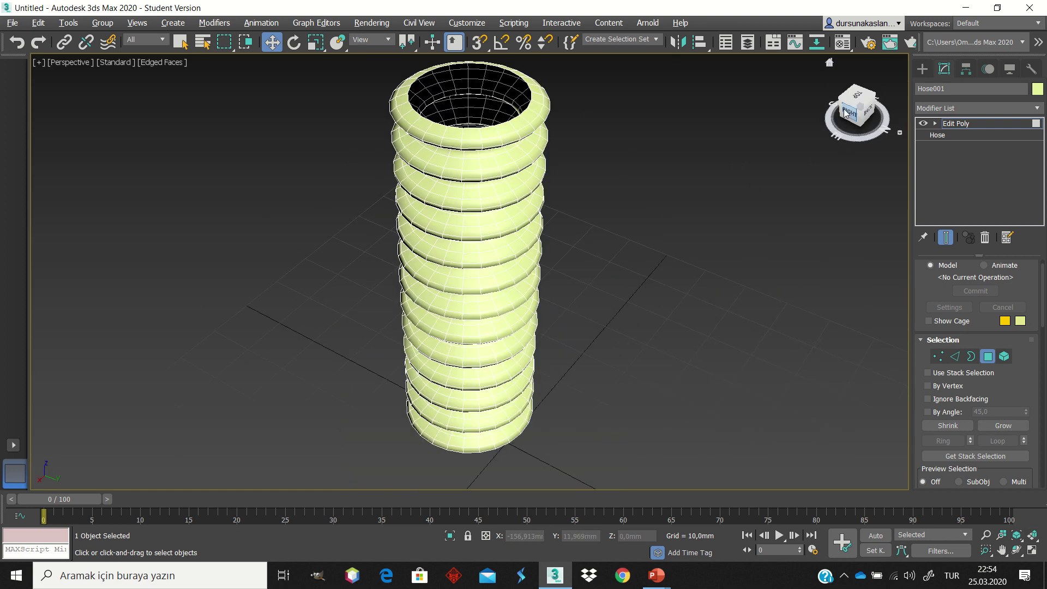
pyautogui.moveTo(856, 109)
pyautogui.mouseDown()
pyautogui.moveTo(857, 131)
pyautogui.moveTo(855, 93)
pyautogui.mouseUp()
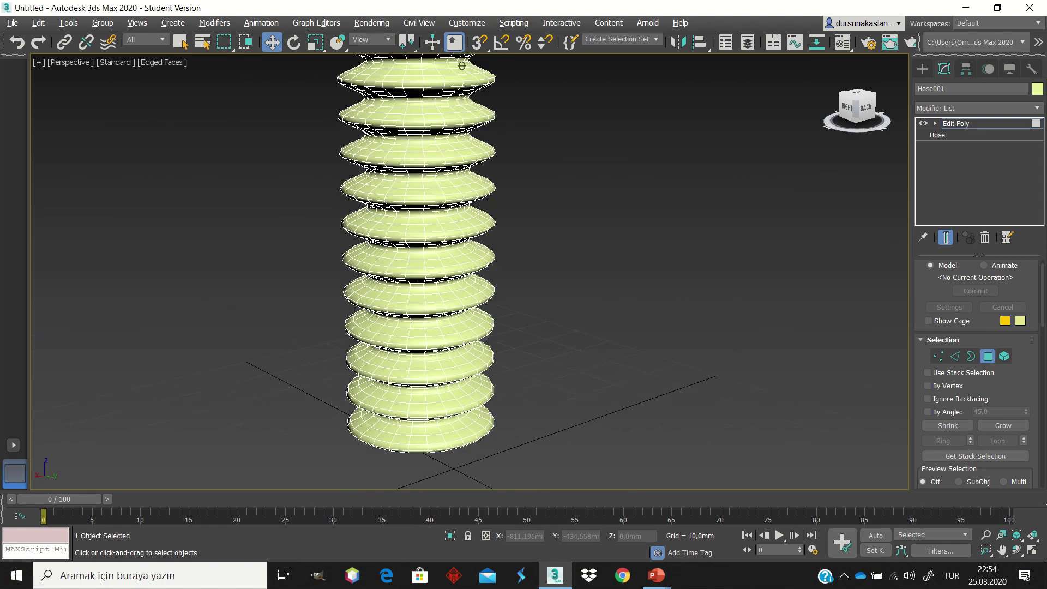
pyautogui.scroll(-6, 707, 146)
pyautogui.press('z')
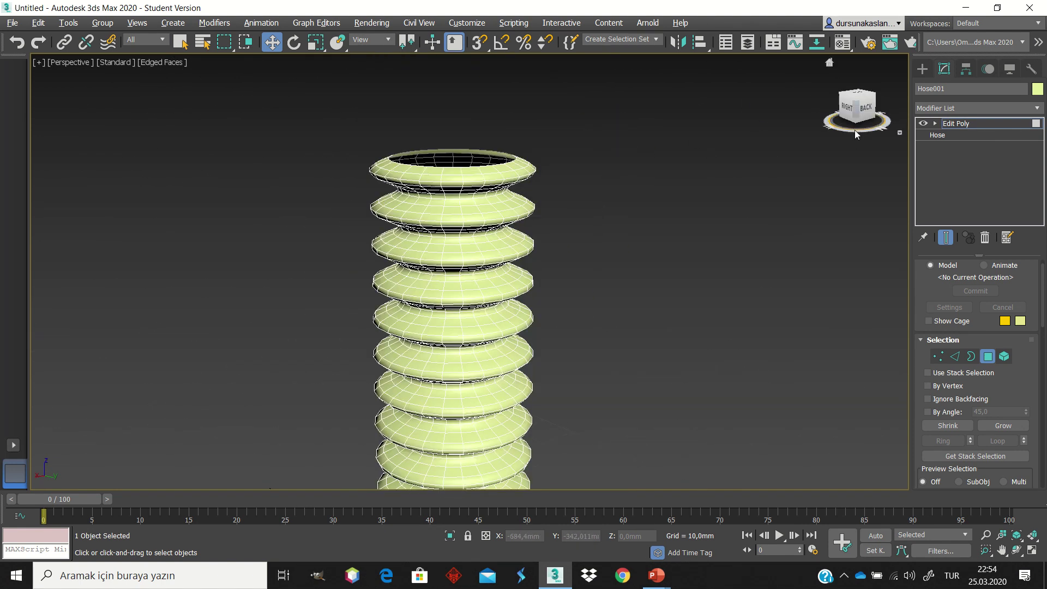
# - Zoom and orbit to inspect the hose's open top rim and ribbed walls
pyautogui.scroll(8, 513, 133)
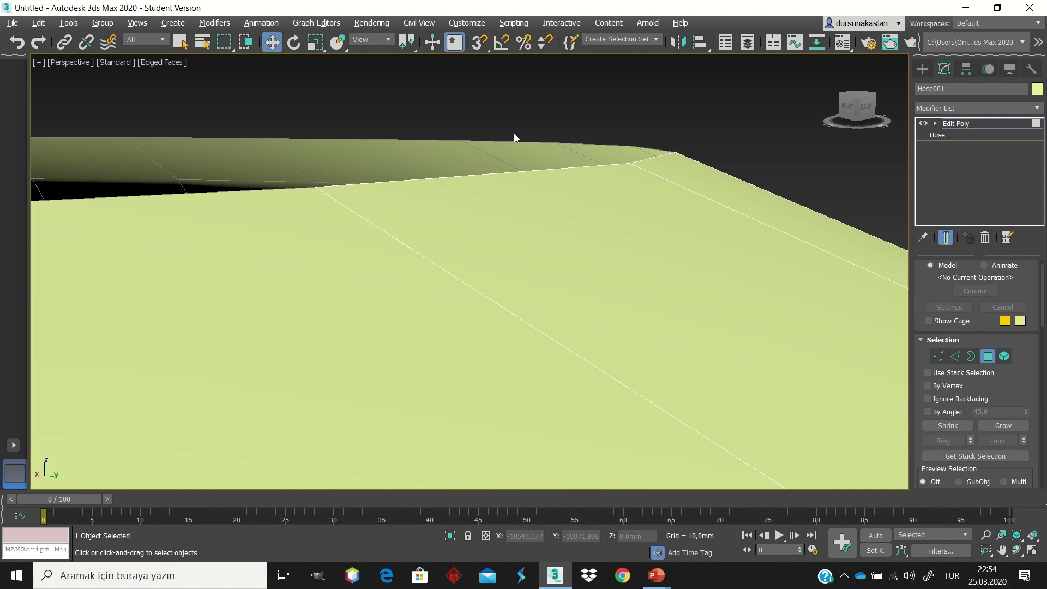
pyautogui.scroll(-5, 503, 159)
pyautogui.scroll(-3, 283, 137)
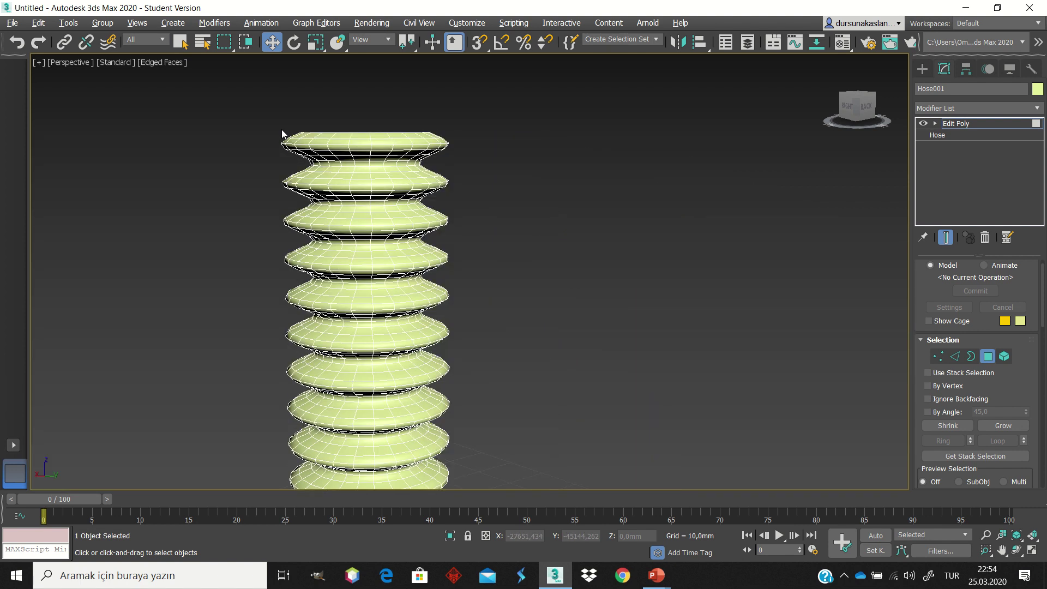
pyautogui.scroll(-5, 283, 142)
pyautogui.scroll(2, 283, 155)
pyautogui.scroll(4, 280, 161)
pyautogui.scroll(5, 280, 164)
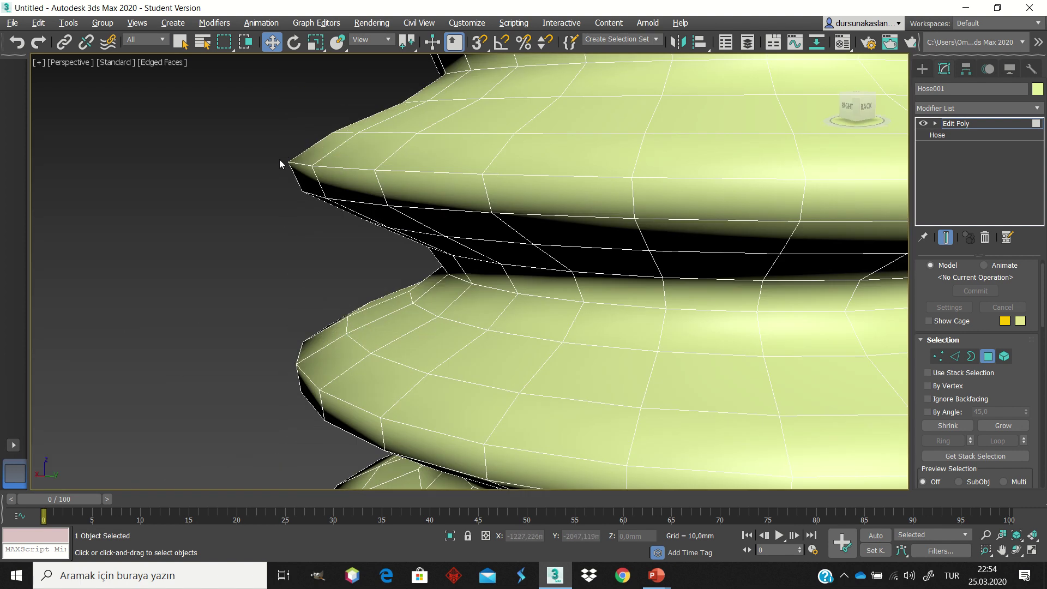
pyautogui.scroll(-3, 289, 156)
pyautogui.scroll(-3, 295, 150)
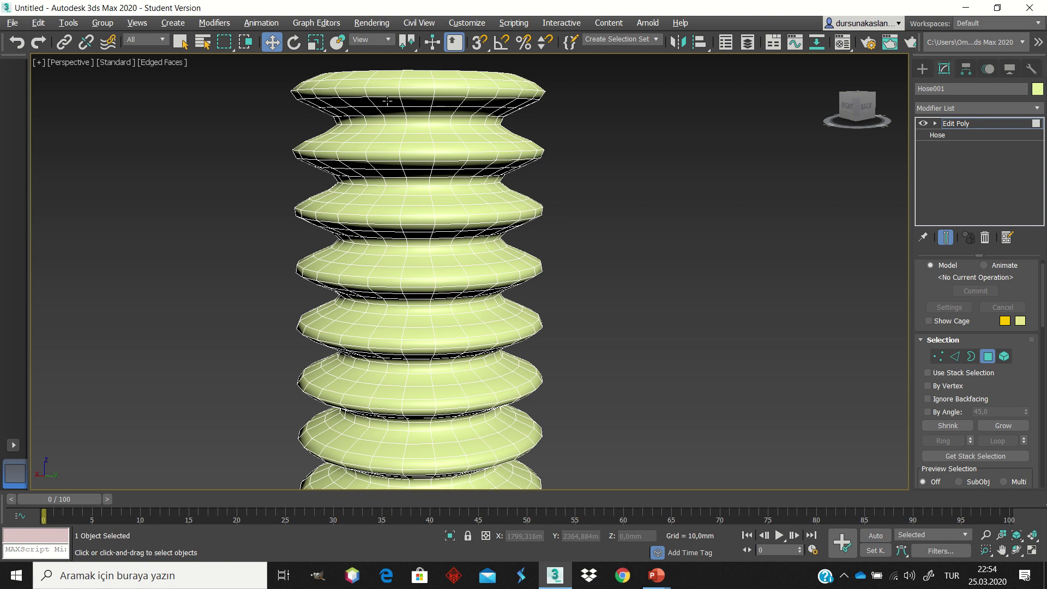
pyautogui.moveTo(857, 105)
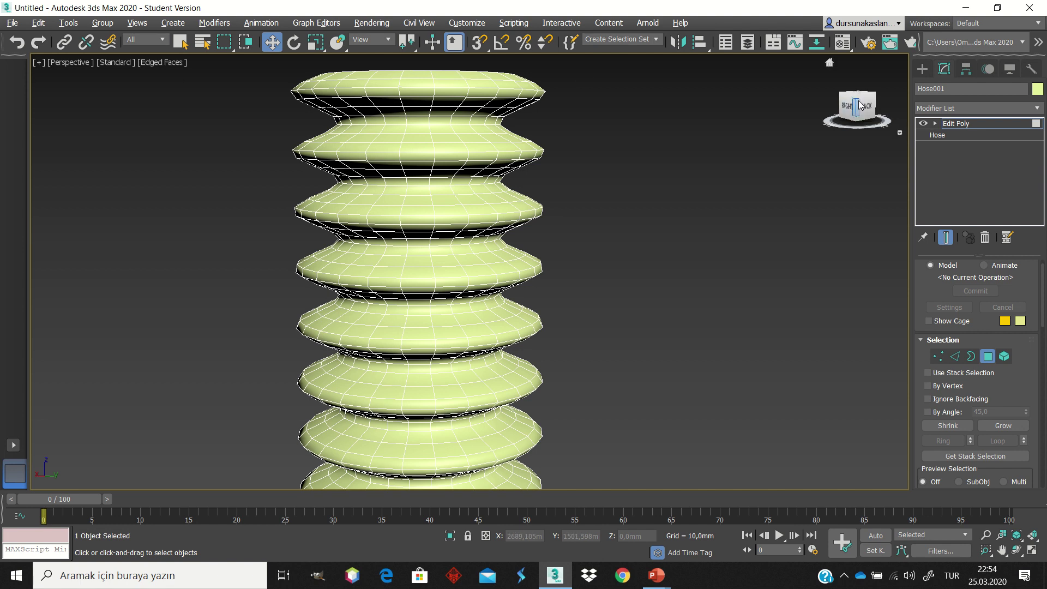
pyautogui.moveTo(860, 107); pyautogui.dragTo(478, 190)
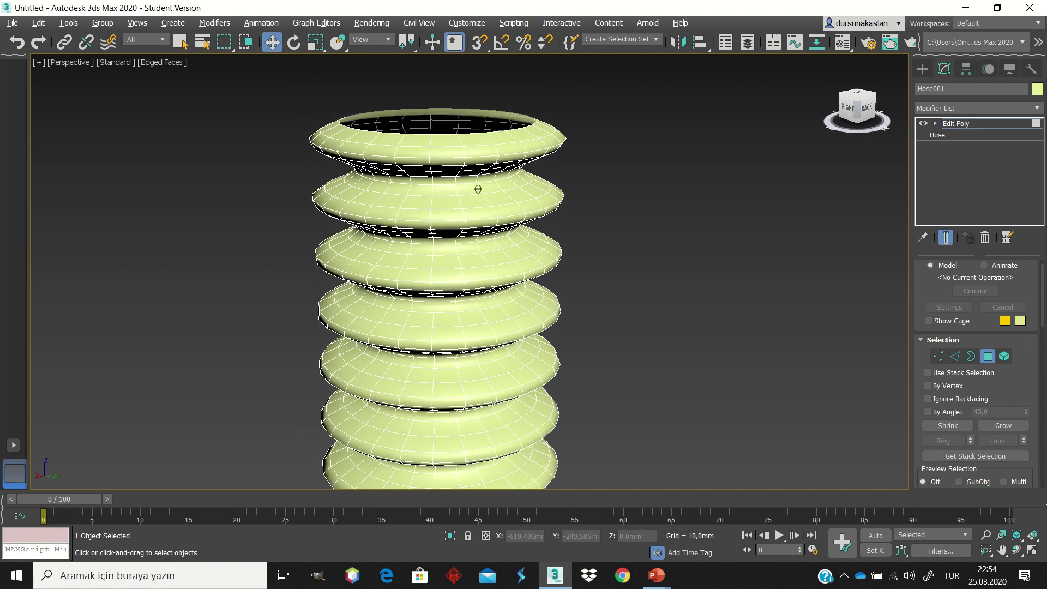
pyautogui.scroll(5, 549, 205)
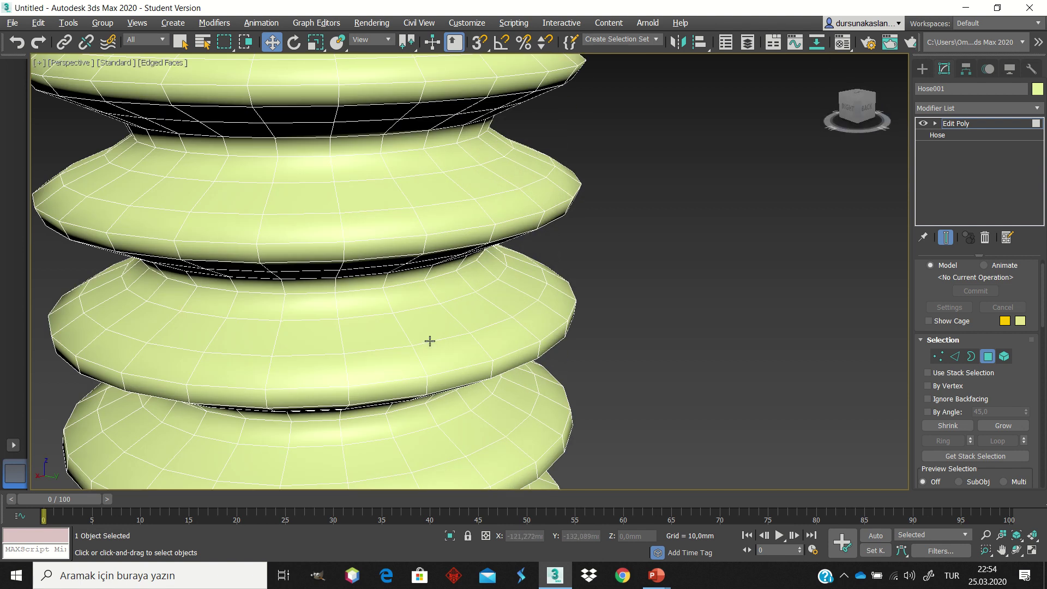
pyautogui.click(426, 322)
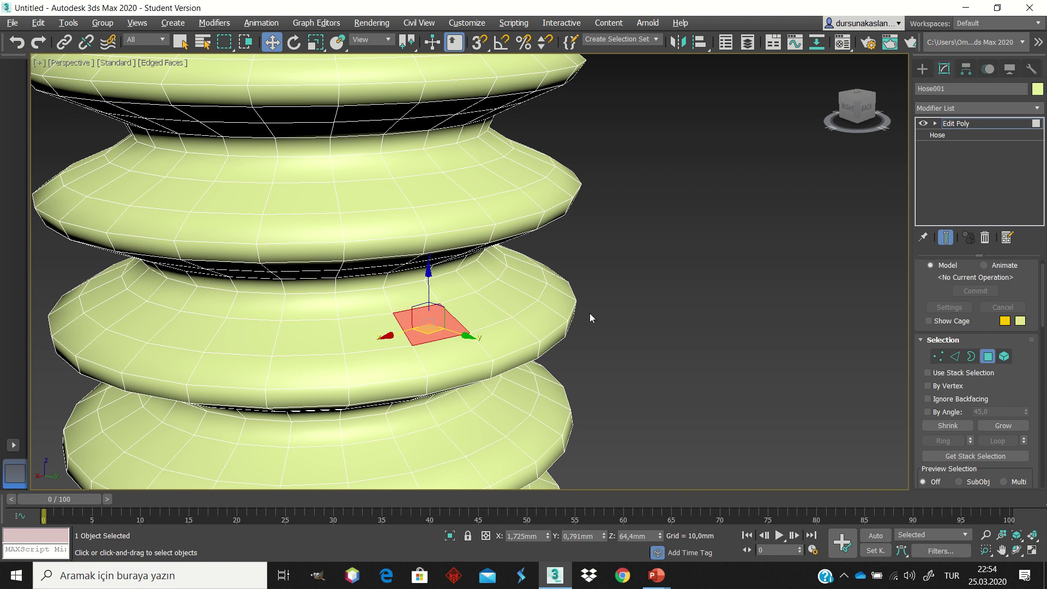
pyautogui.click(955, 356)
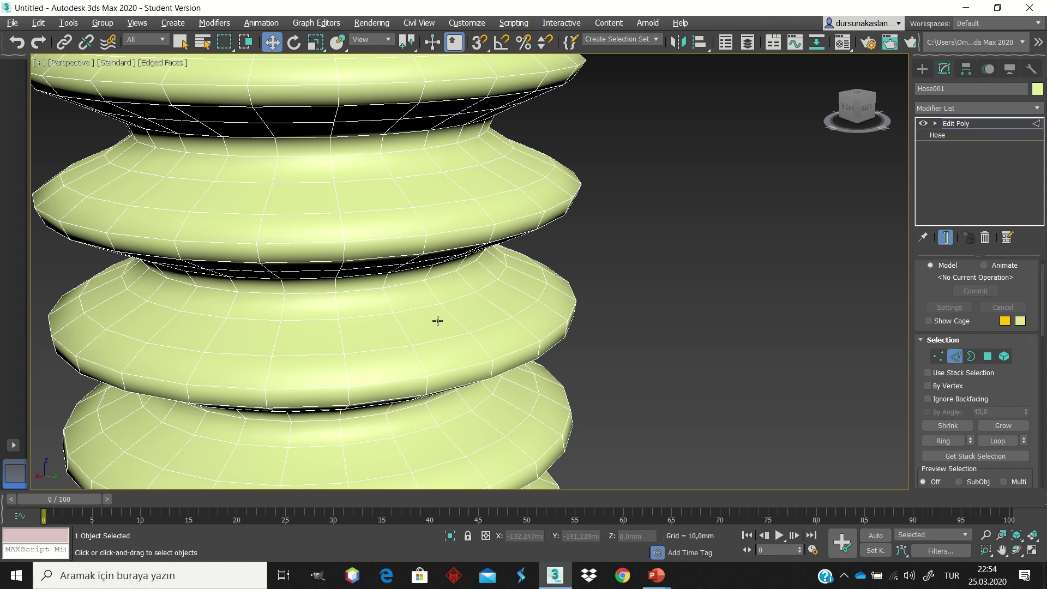
pyautogui.doubleClick(423, 307)
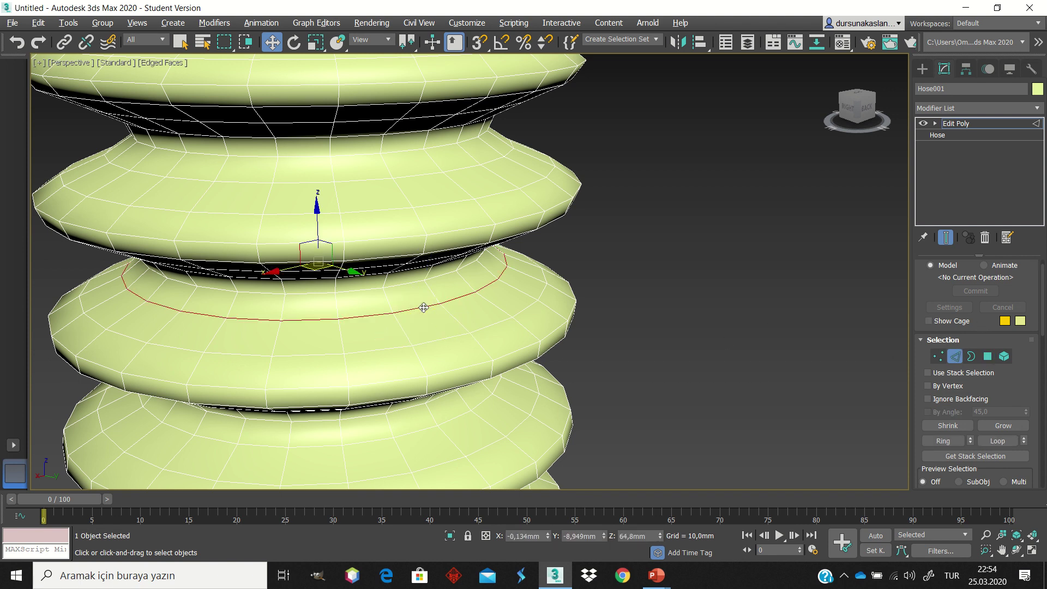
pyautogui.hotkey('ctrl', 'z')
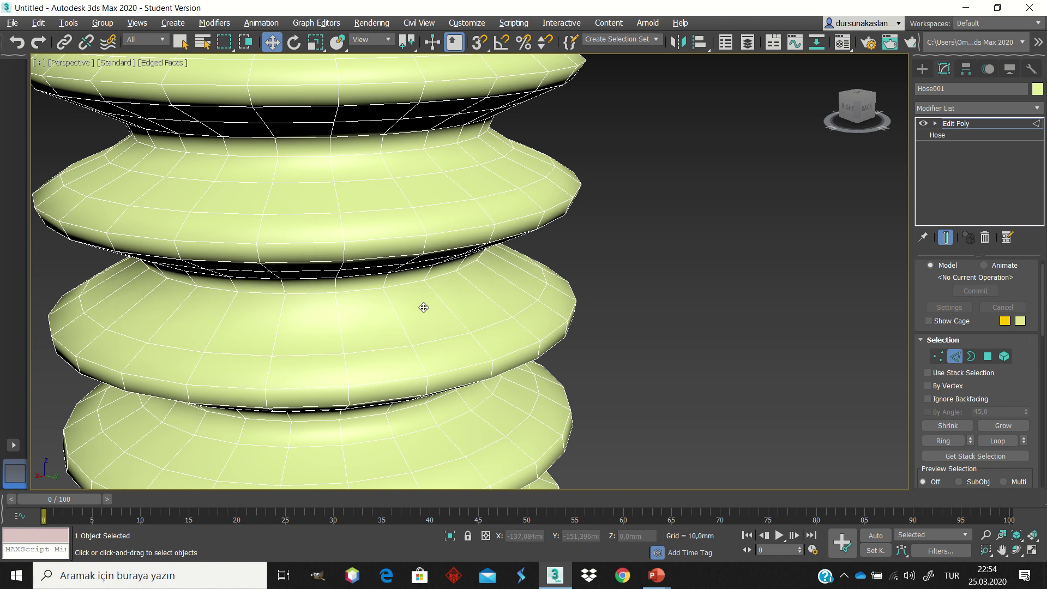
pyautogui.scroll(-3, 423, 307)
pyautogui.scroll(3, 423, 307)
pyautogui.scroll(-2, 456, 256)
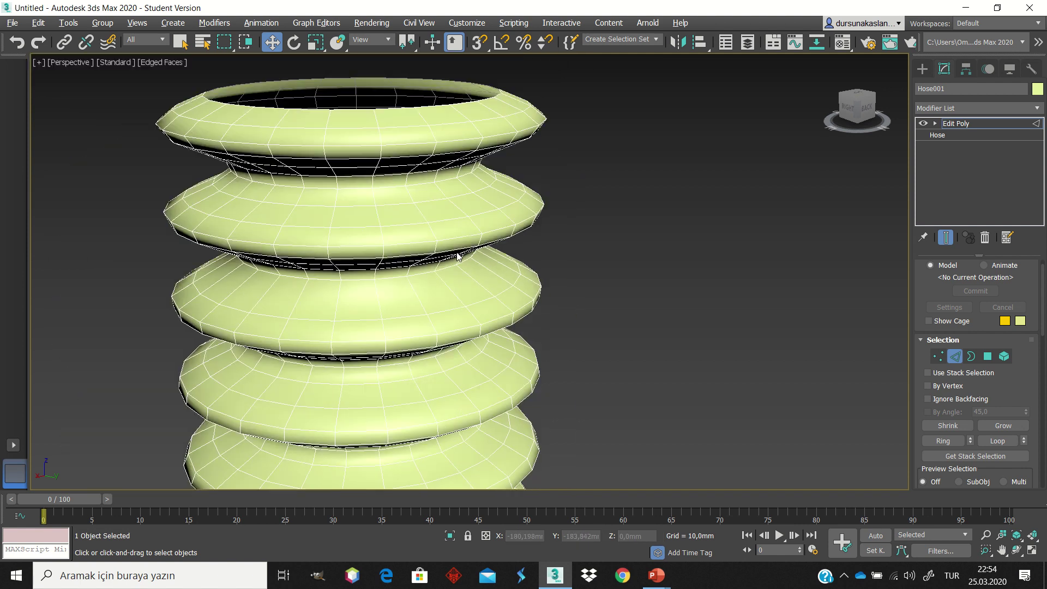
pyautogui.scroll(3, 477, 189)
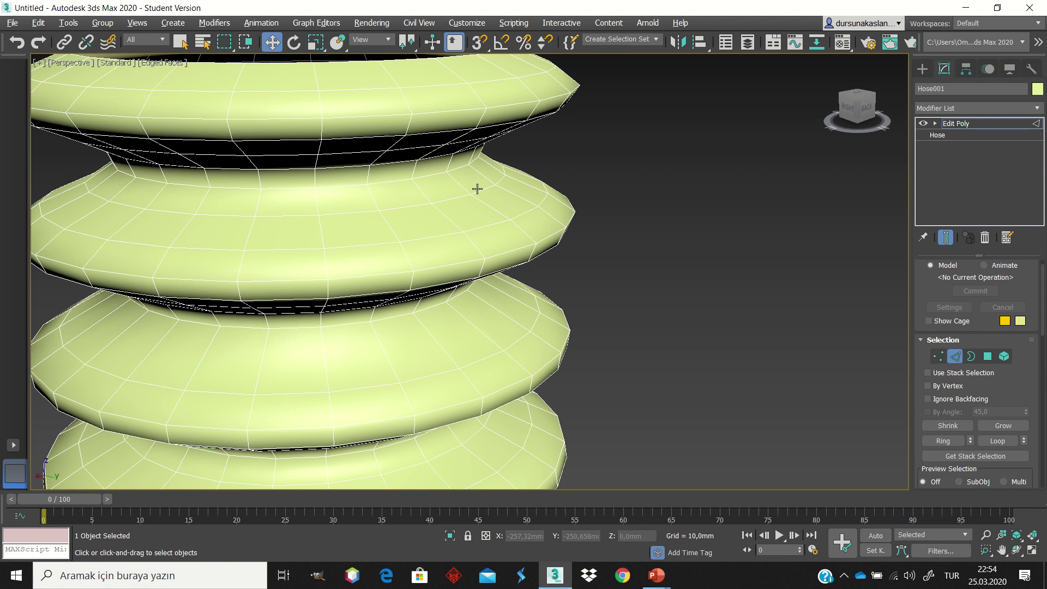
pyautogui.scroll(-3, 477, 189)
pyautogui.scroll(2, 400, 180)
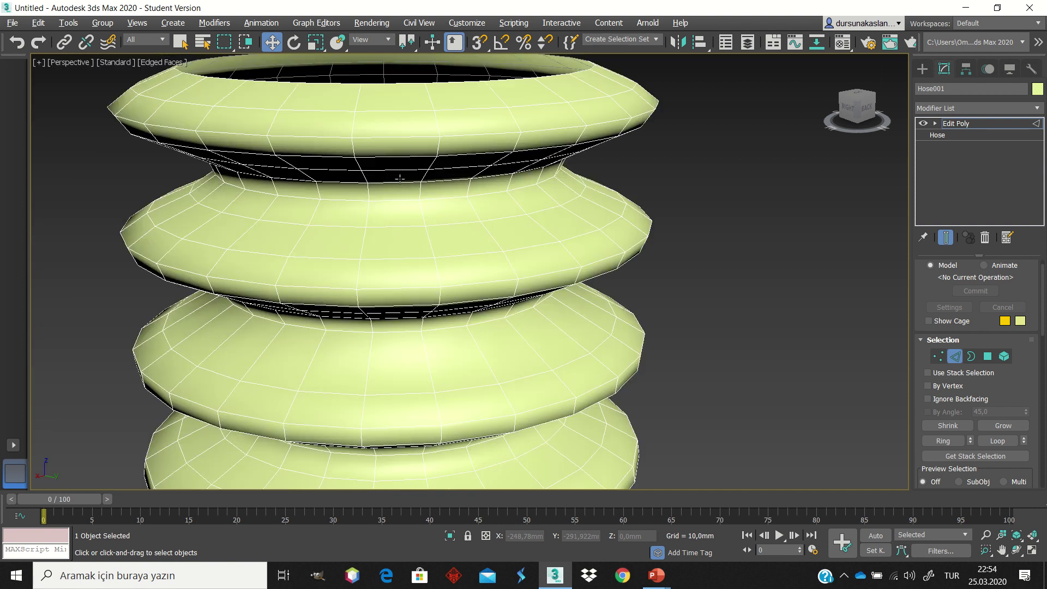
pyautogui.click(414, 223)
pyautogui.doubleClick(414, 222)
pyautogui.press('Delete')
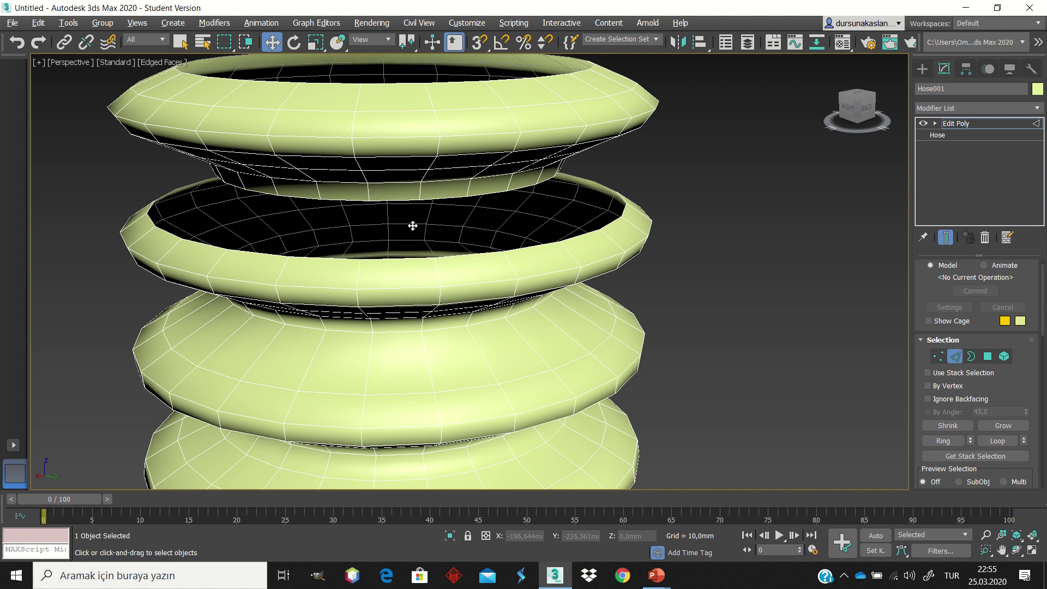
pyautogui.hotkey('ctrl', 'z')
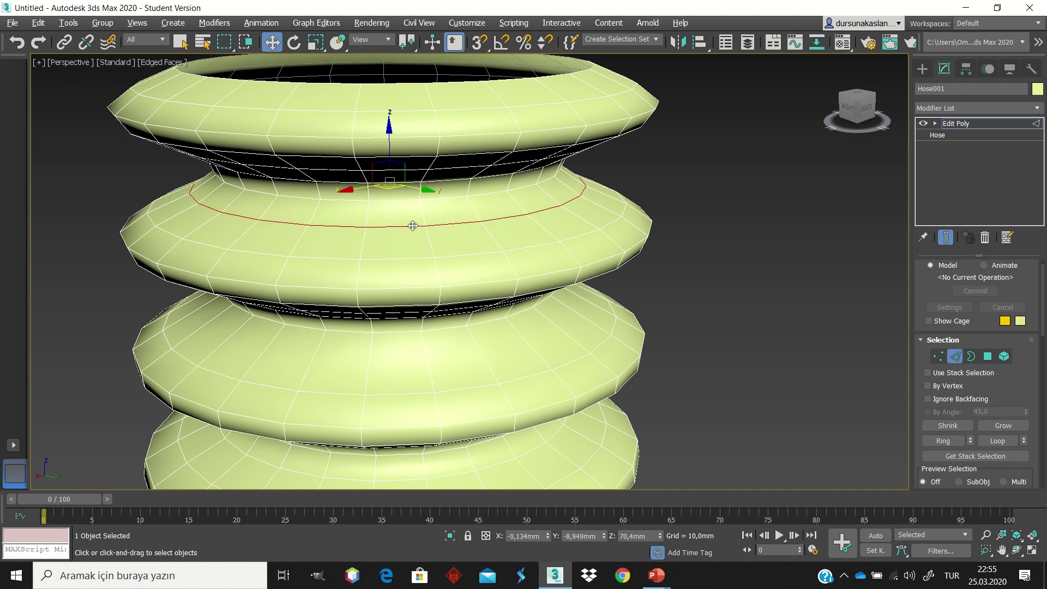
pyautogui.hotkey('ctrl', 'z')
pyautogui.press('z')
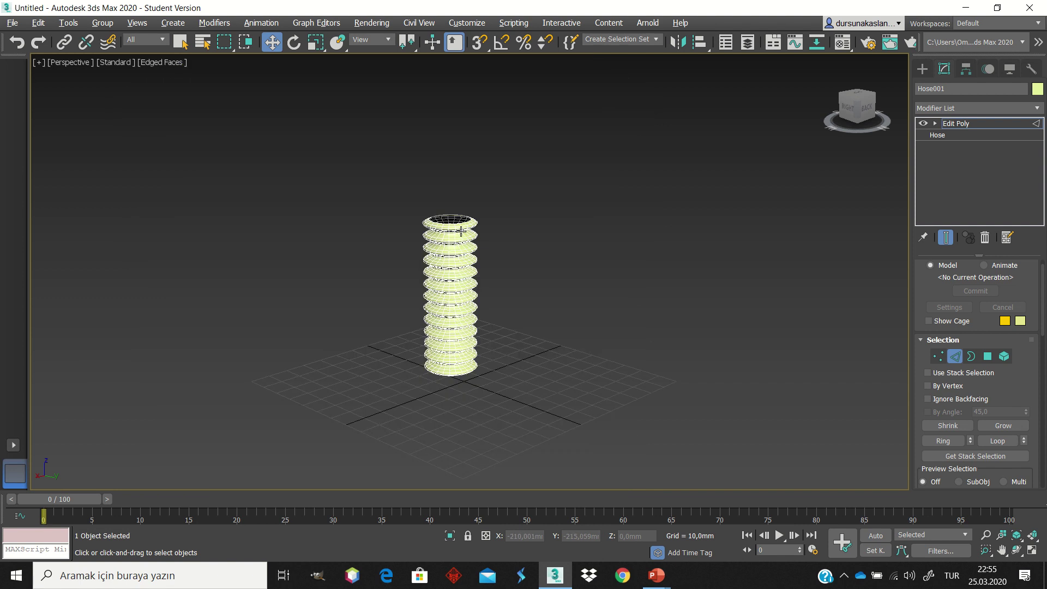
pyautogui.click(459, 245)
pyautogui.scroll(3, 459, 245)
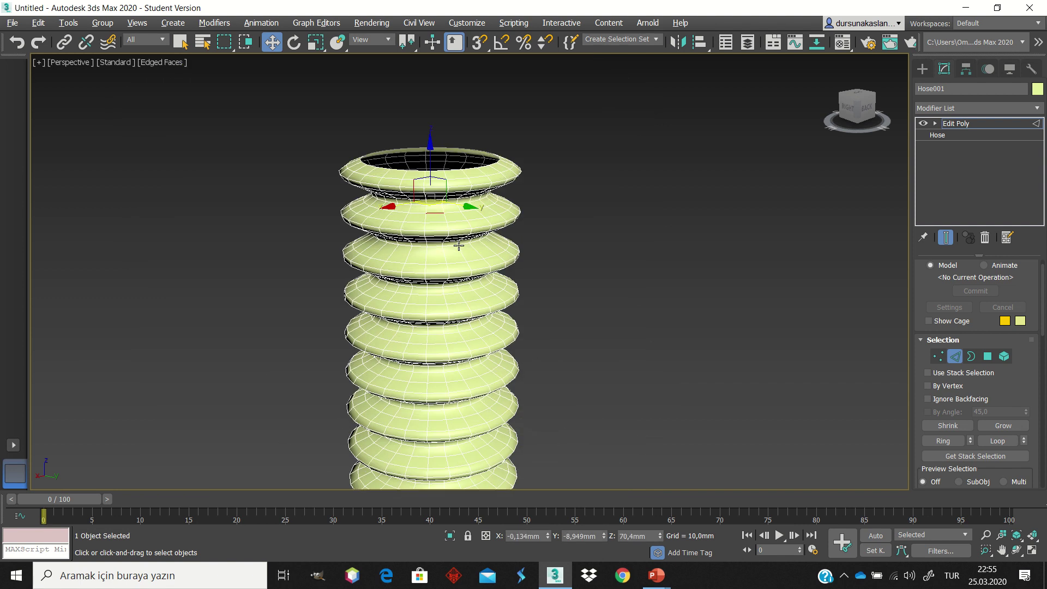
pyautogui.scroll(5, 459, 245)
pyautogui.scroll(-3, 459, 245)
pyautogui.doubleClick(459, 245)
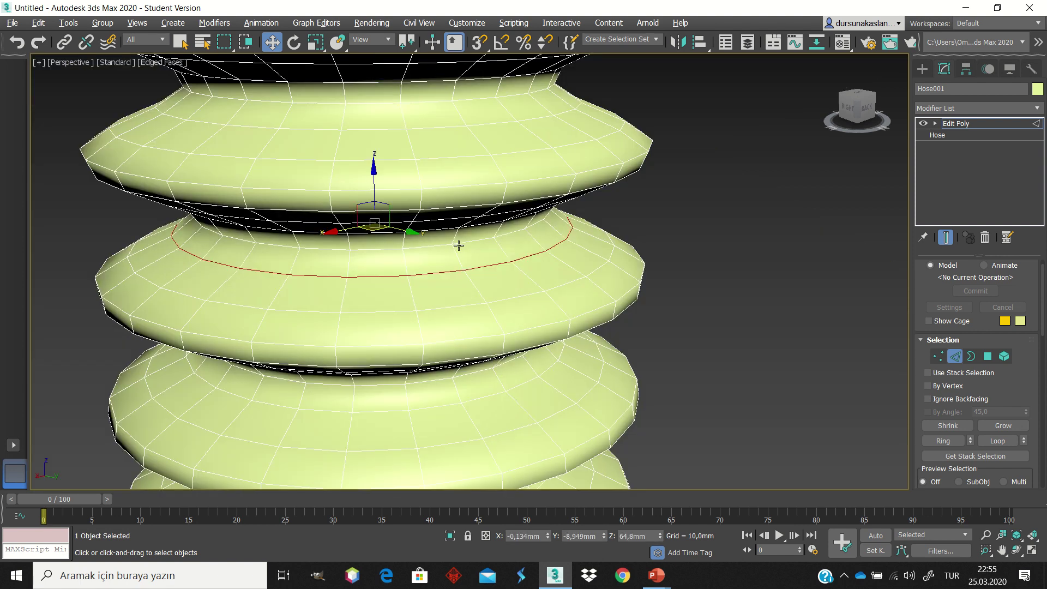
pyautogui.click(780, 240)
pyautogui.scroll(-5, 720, 249)
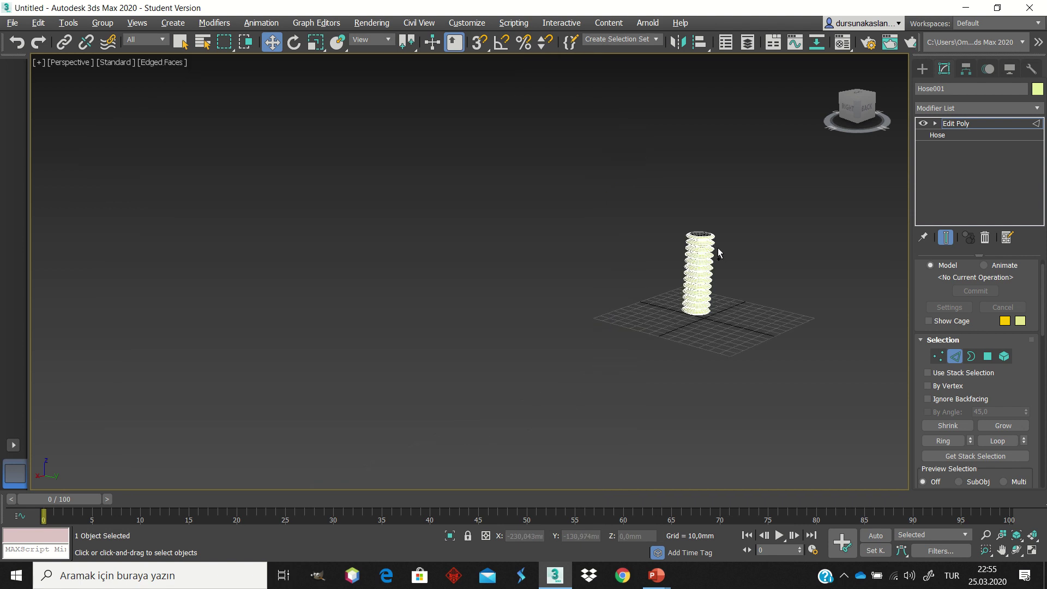
pyautogui.scroll(3, 717, 249)
pyautogui.scroll(5, 718, 251)
pyautogui.scroll(-5, 718, 253)
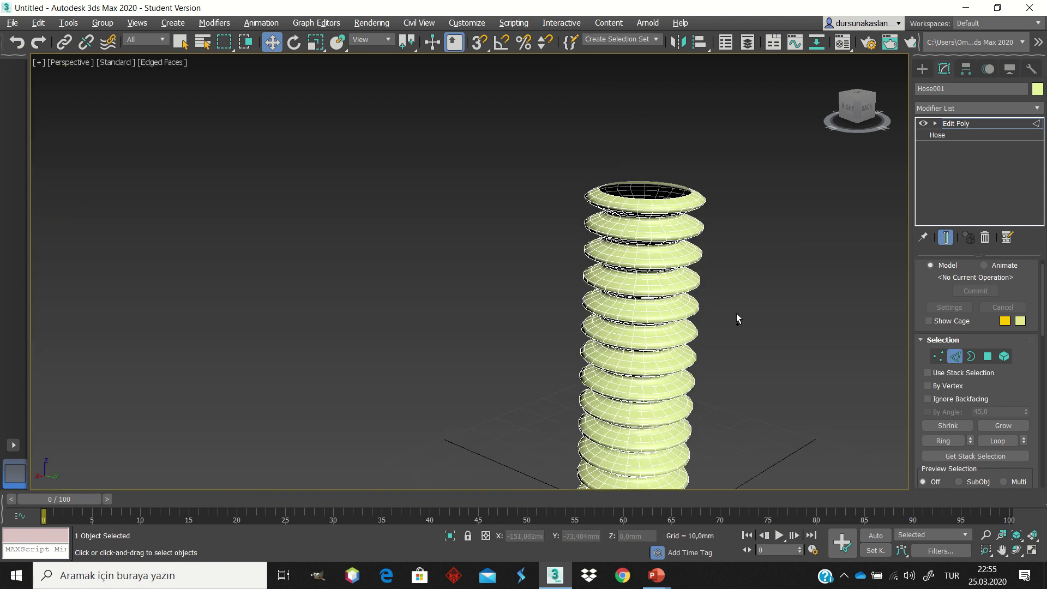
pyautogui.scroll(-2, 736, 318)
pyautogui.scroll(2, 740, 322)
pyautogui.scroll(3, 779, 464)
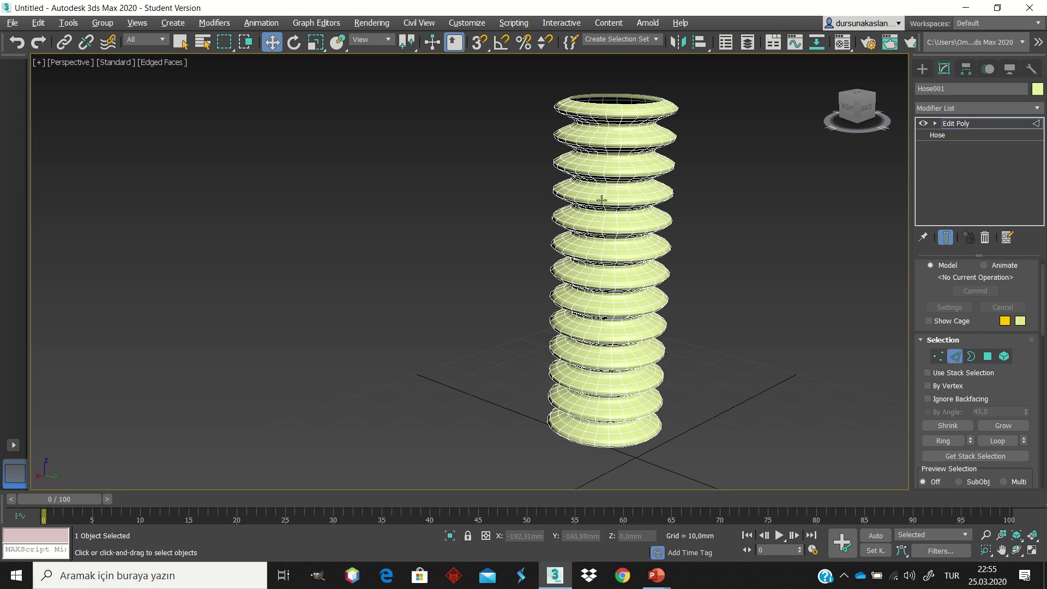
pyautogui.scroll(3, 780, 272)
pyautogui.scroll(-3, 780, 296)
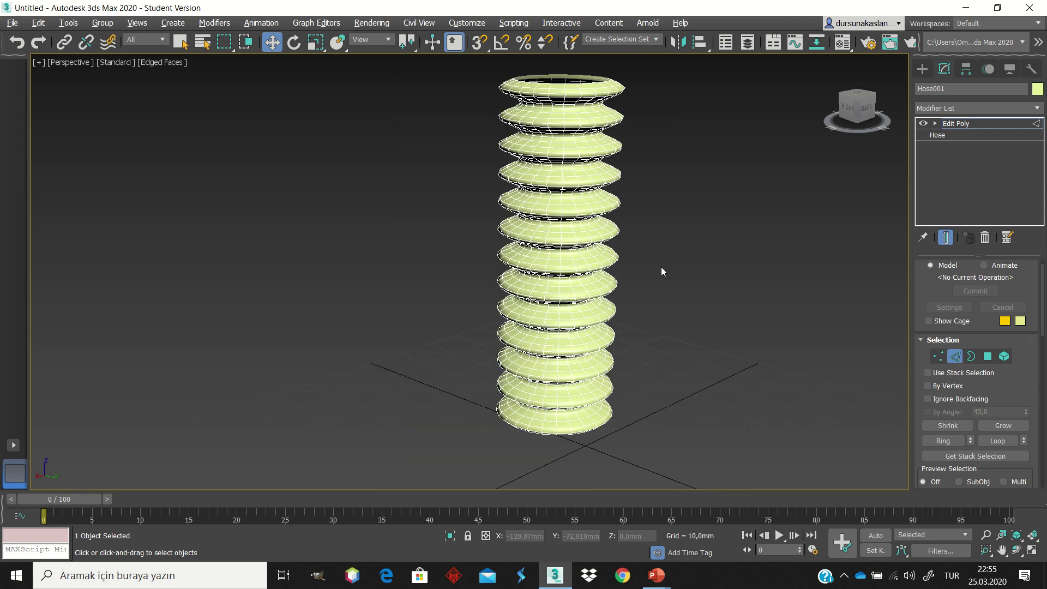
# - Add a Bend modifier above Edit Poly, leaving its angle at 0
pyautogui.click(940, 107)
pyautogui.write('b')
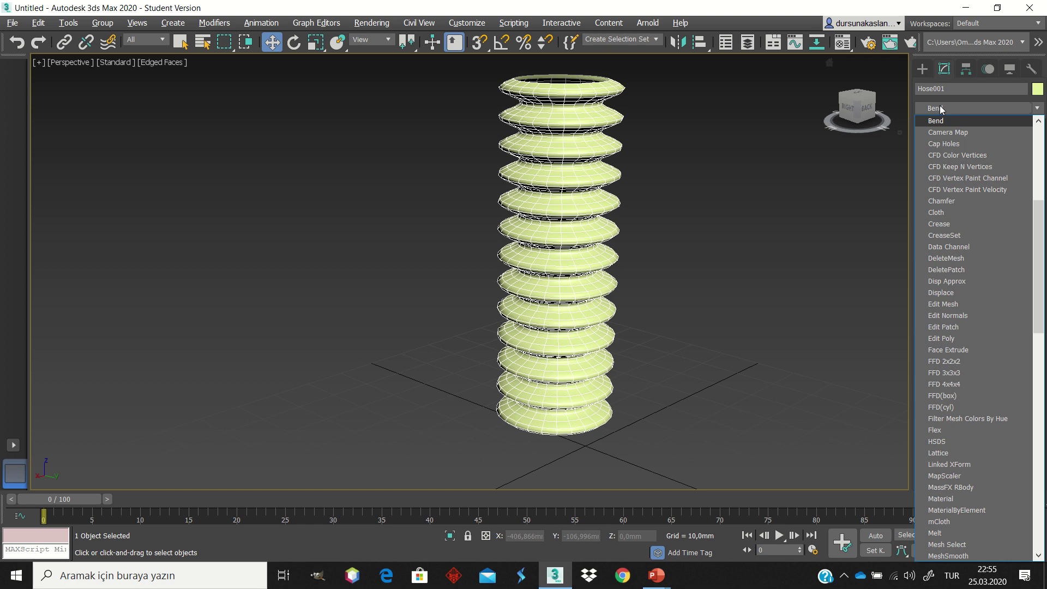
pyautogui.press('Return')
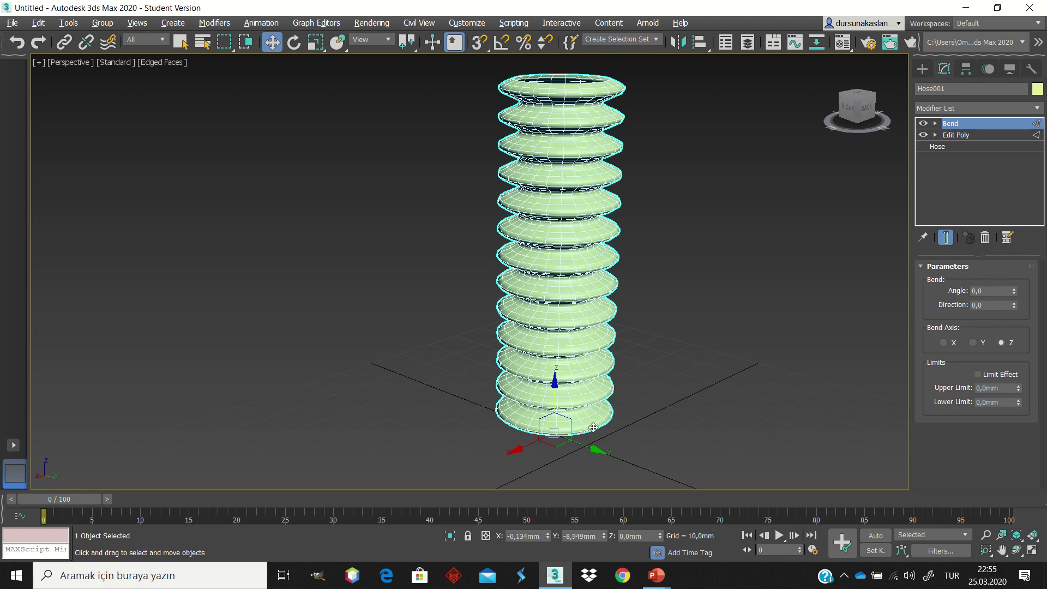
# - Switch to Front wireframe view and zoom to frame the hose
pyautogui.press('f')
pyautogui.scroll(-4, 587, 333)
pyautogui.scroll(-1, 699, 143)
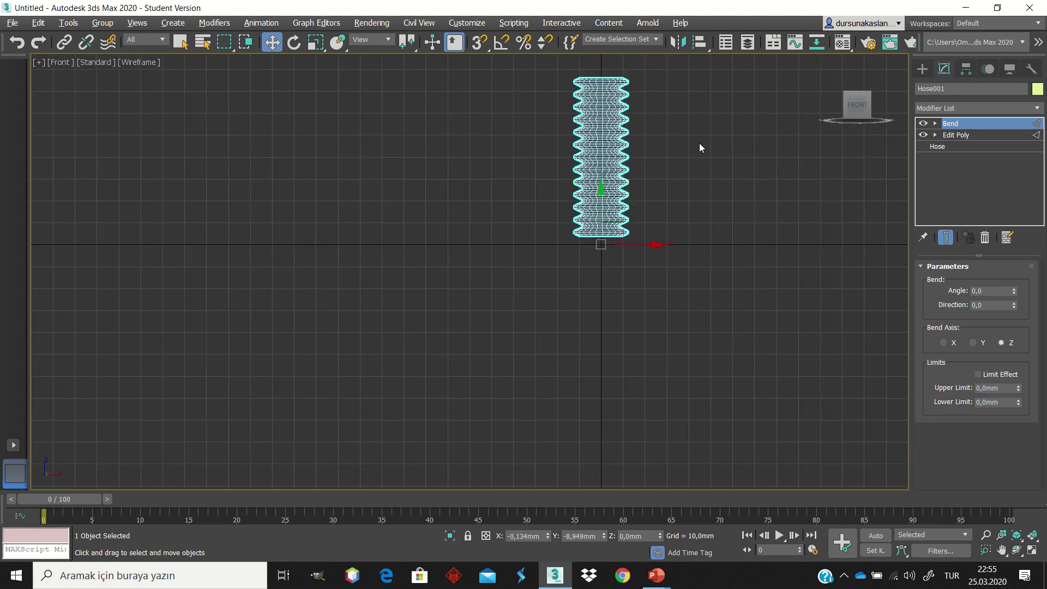
pyautogui.scroll(2, 720, 103)
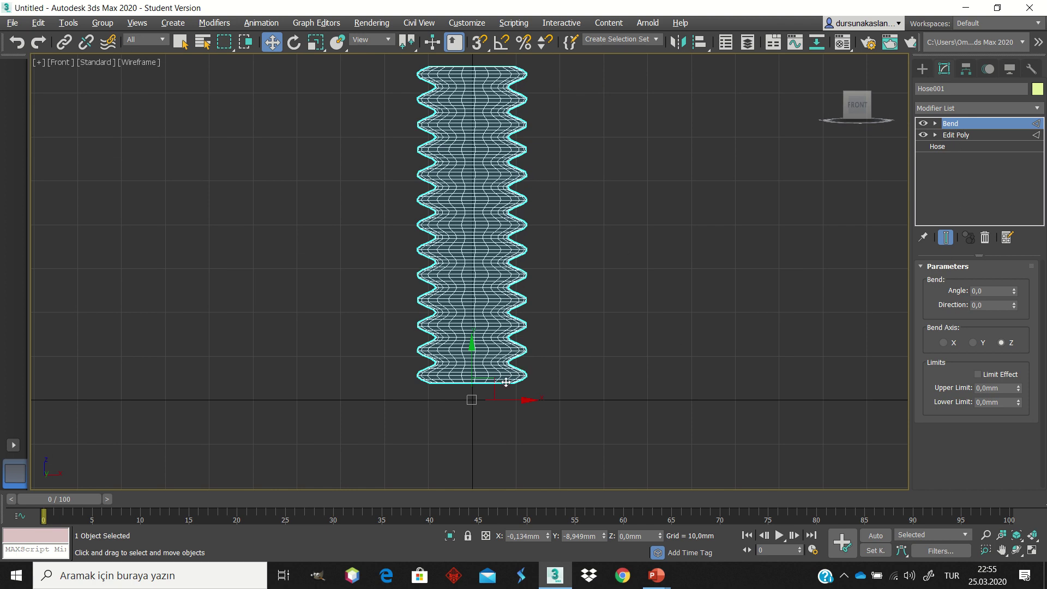
pyautogui.scroll(3, 507, 378)
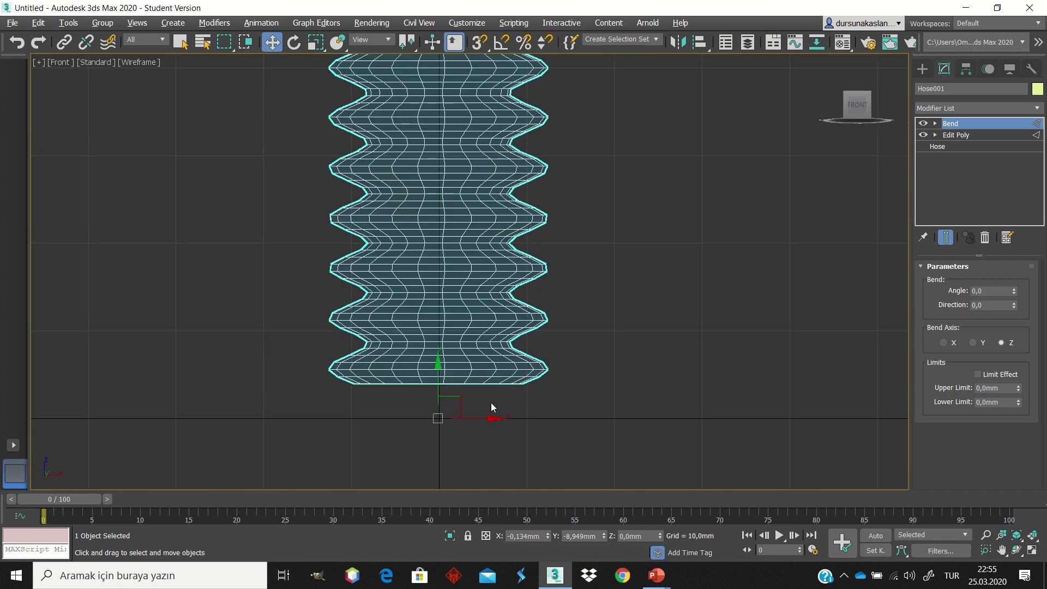
# - Delete the Bend modifier from Hose001's modifier stack
pyautogui.hotkey('ctrl', 'z')
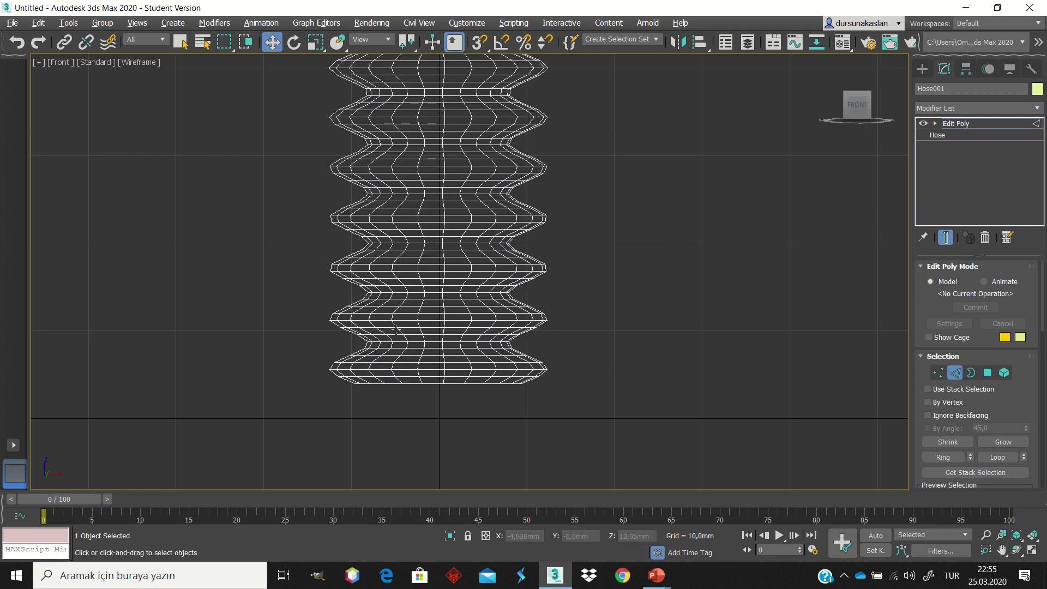
pyautogui.scroll(-1, 406, 309)
pyautogui.scroll(1, 406, 309)
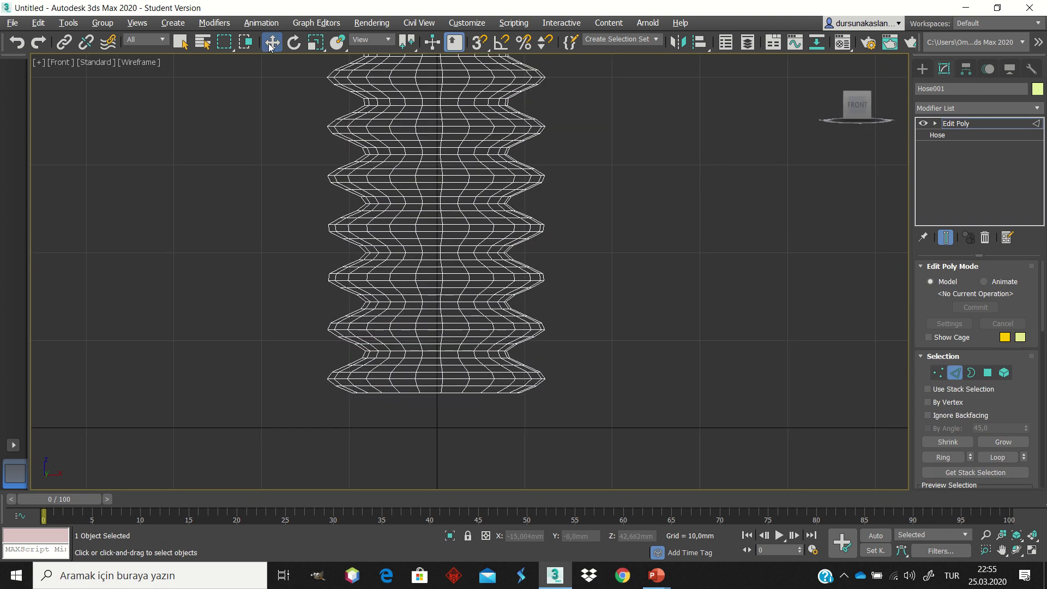
pyautogui.click(412, 153)
# - Set Edit Poly to Element level and drop to base Hose, declining the topology warning
pyautogui.click(424, 207)
pyautogui.click(853, 266)
pyautogui.click(1004, 372)
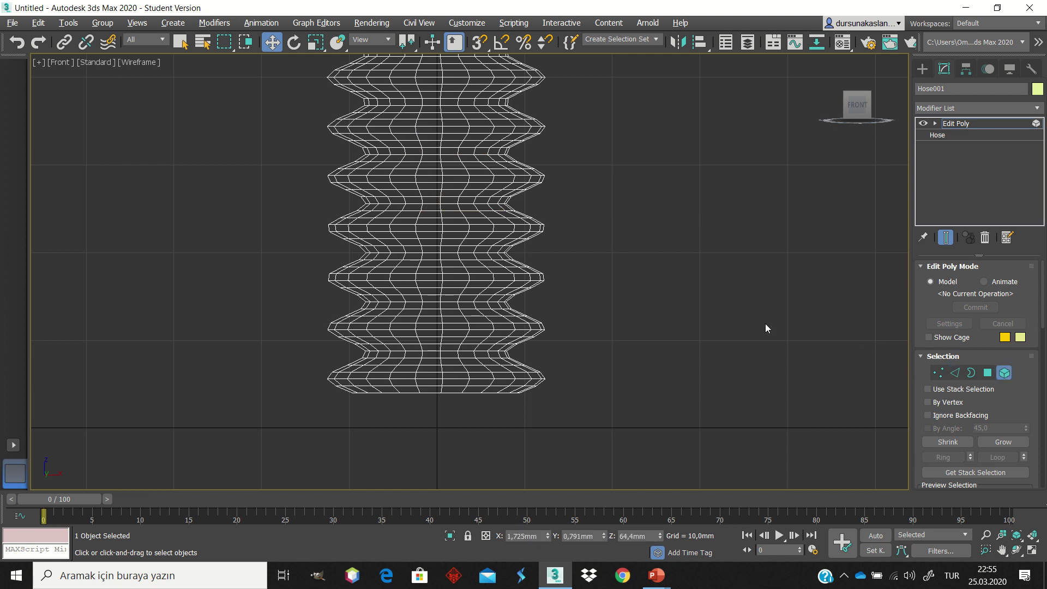
pyautogui.click(936, 136)
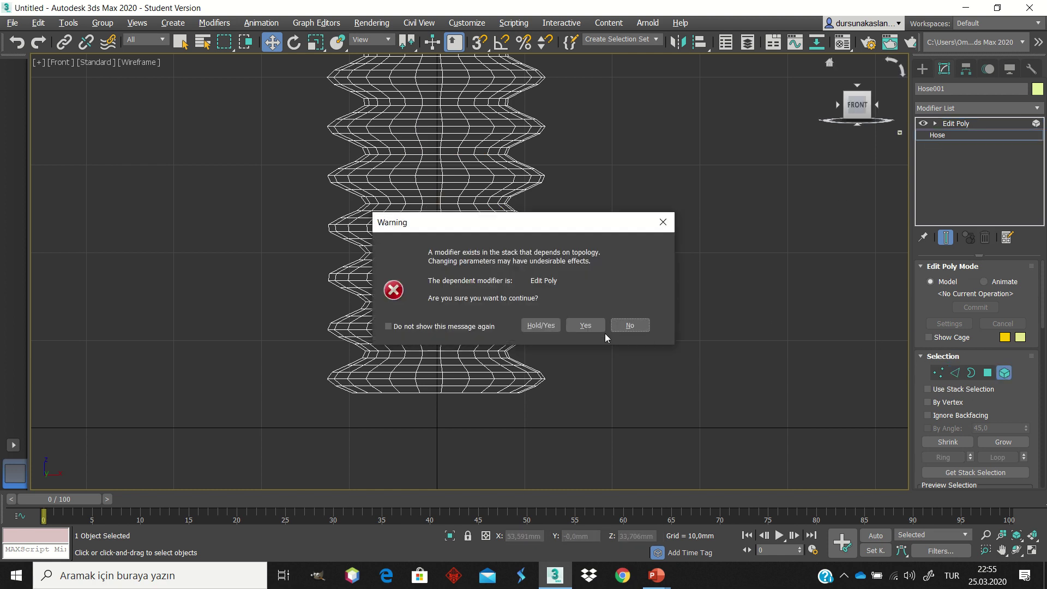
pyautogui.click(630, 324)
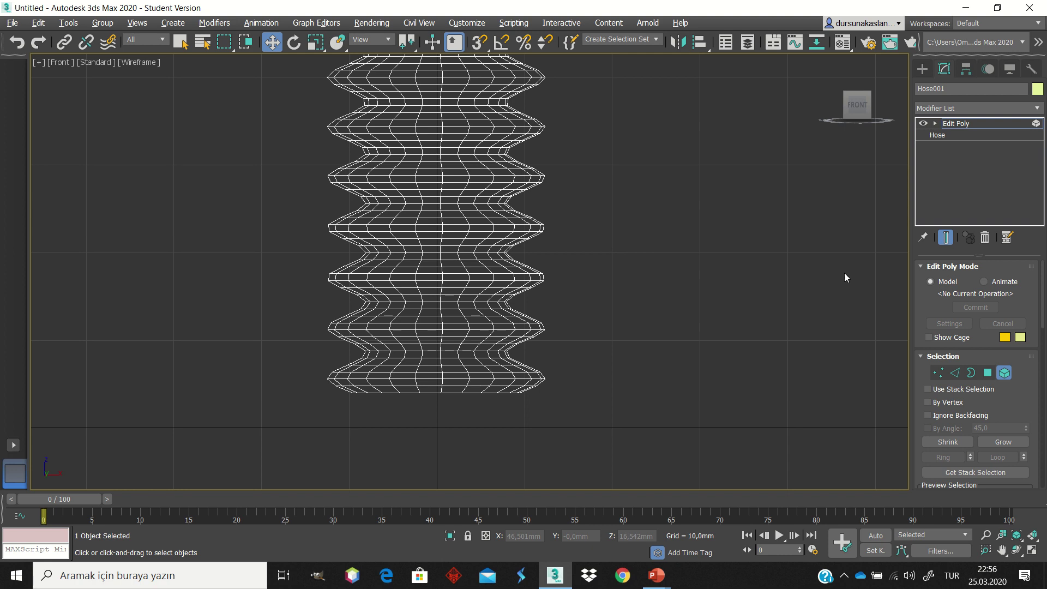
pyautogui.scroll(-3, 820, 165)
pyautogui.scroll(4, 823, 123)
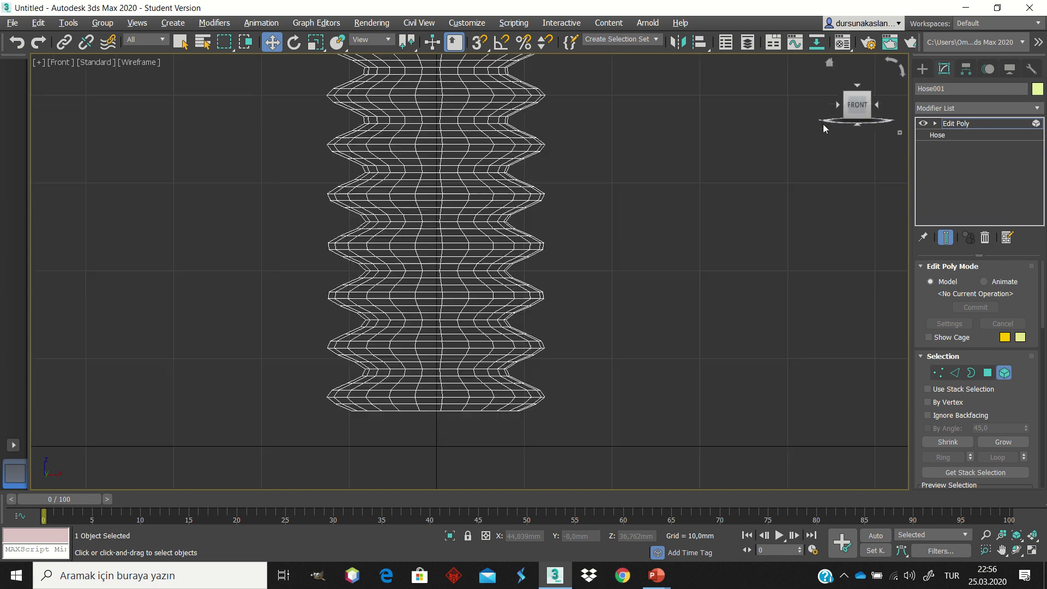
pyautogui.scroll(2, 822, 123)
# - With Affect Pivot Only, raise Hose001's pivot to the tube's bottom edge at Z 4,061mm
pyautogui.click(966, 71)
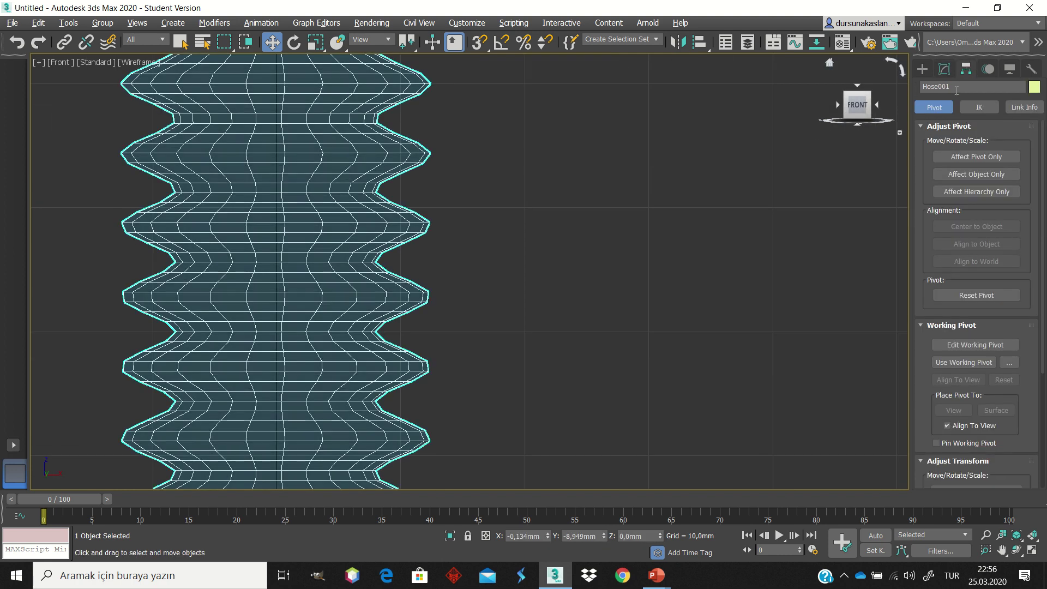
pyautogui.click(963, 157)
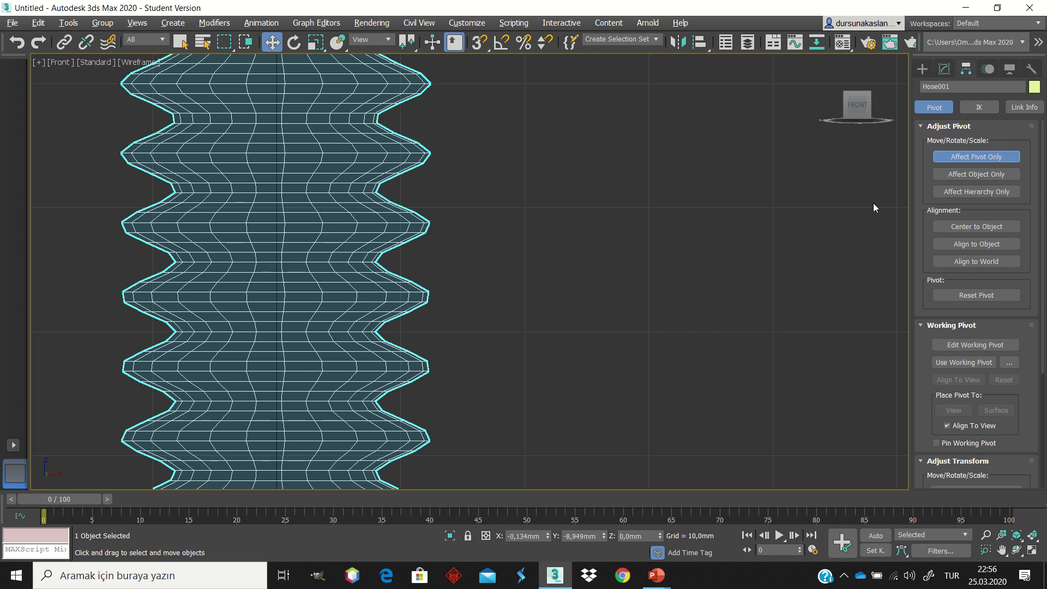
pyautogui.scroll(-3, 643, 255)
pyautogui.scroll(3, 459, 417)
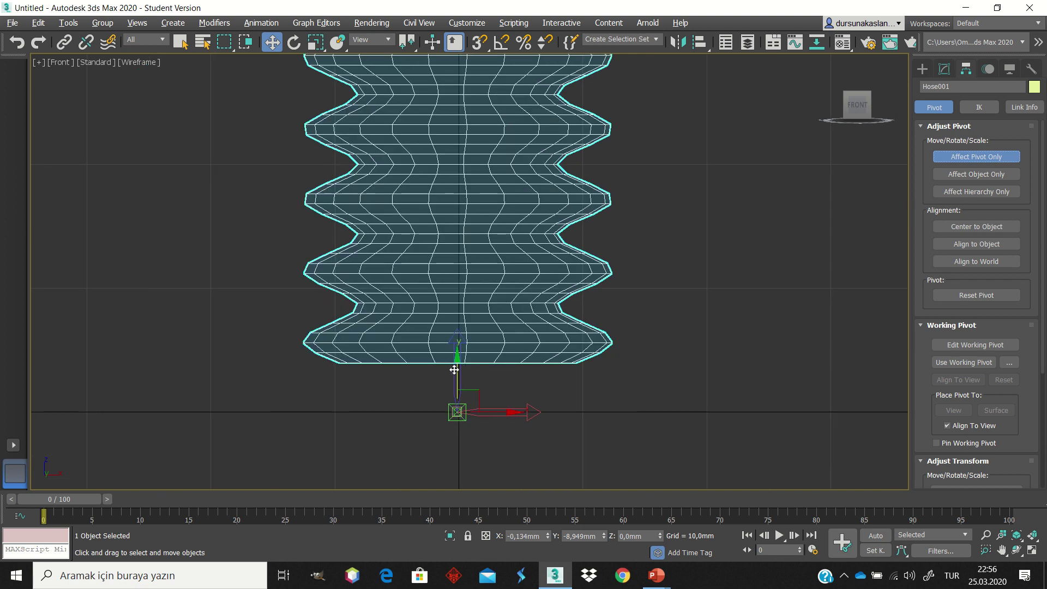
pyautogui.moveTo(457, 359); pyautogui.dragTo(461, 316)
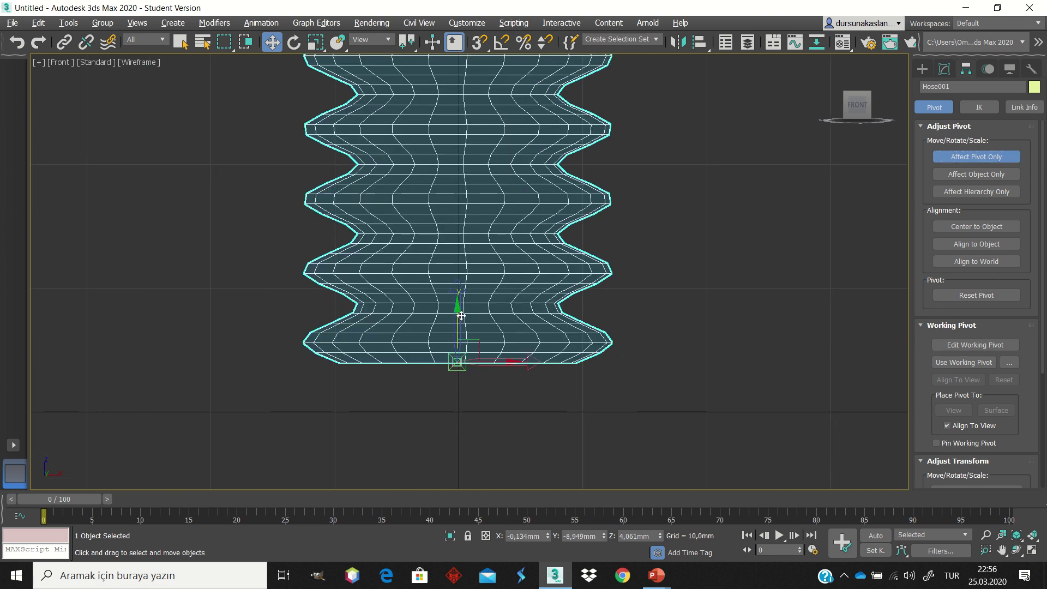
pyautogui.scroll(-3, 452, 380)
pyautogui.scroll(-3, 453, 381)
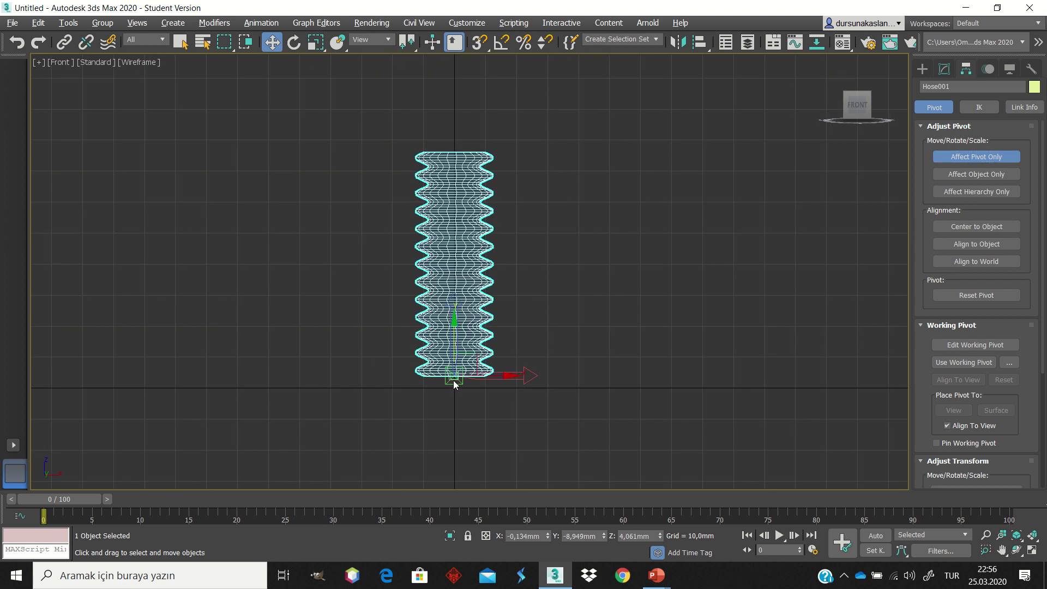
pyautogui.scroll(2, 570, 248)
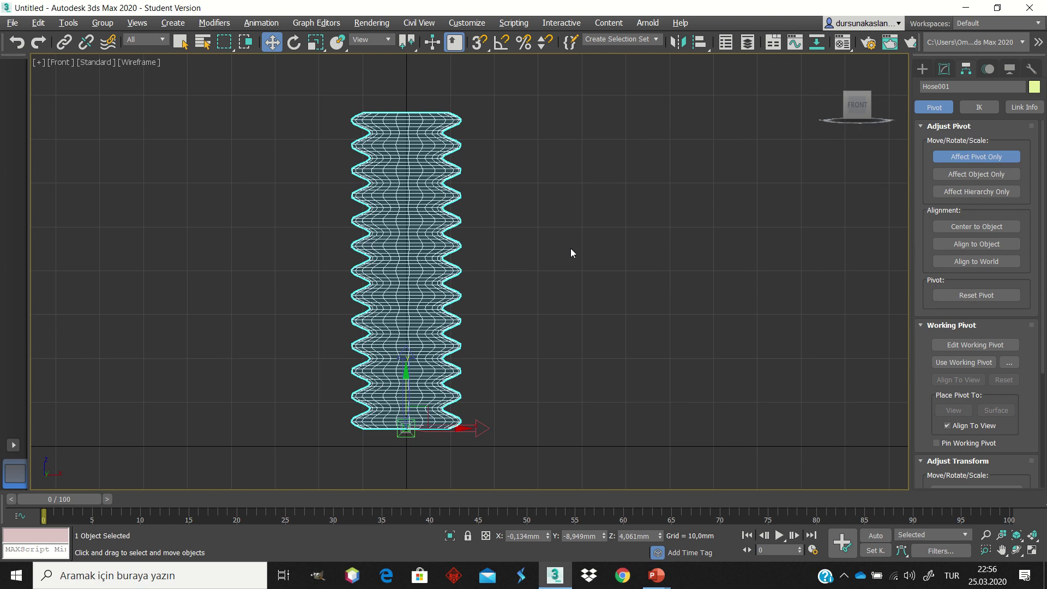
pyautogui.click(944, 69)
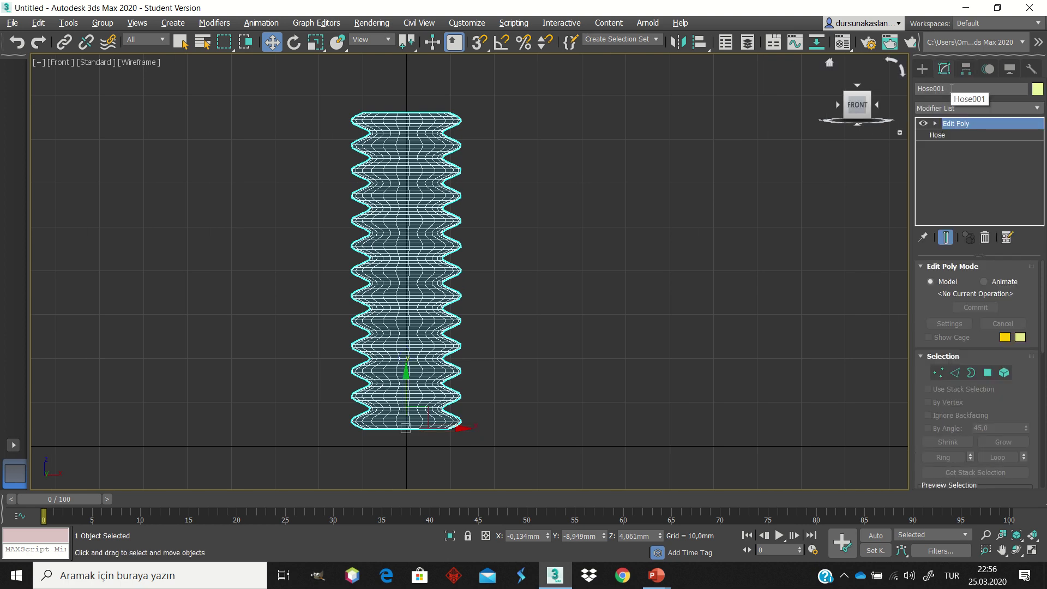
# - Add a Bend modifier, test the angle and Y axis, then reset Angle to 0
pyautogui.click(945, 108)
pyautogui.write('b')
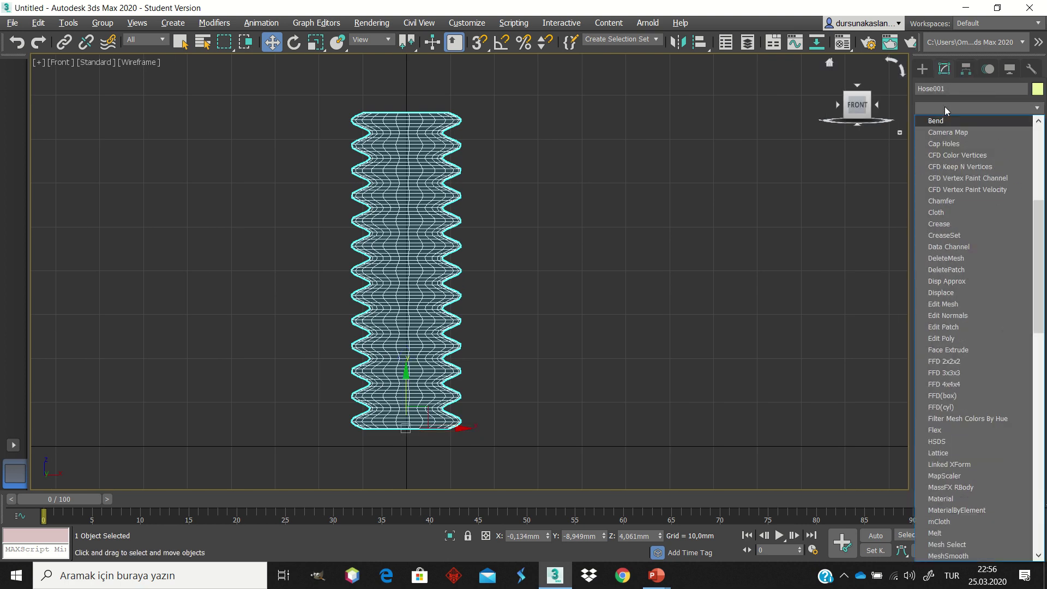
pyautogui.press('Return')
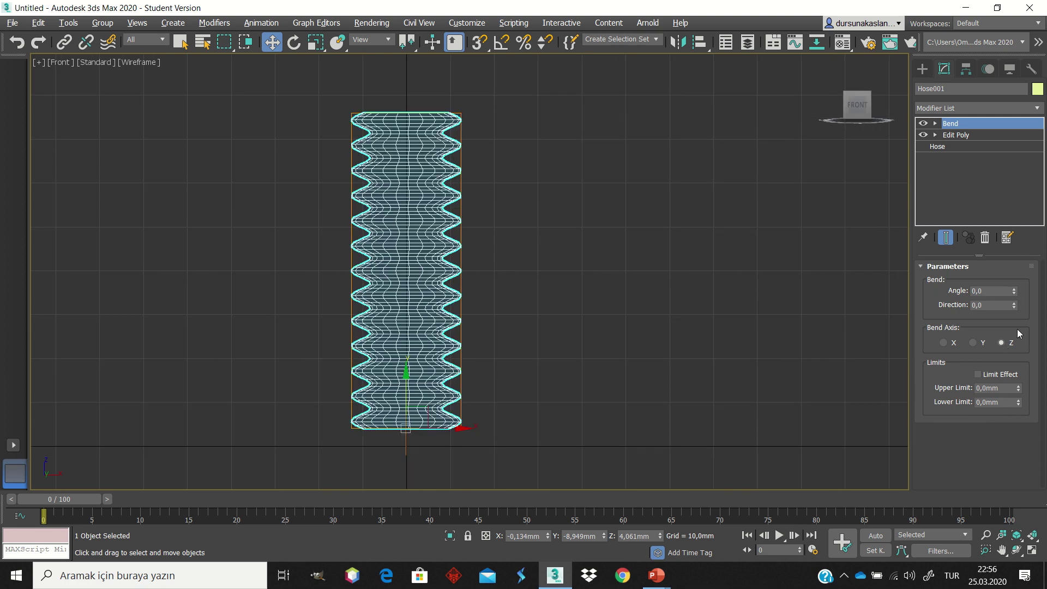
pyautogui.moveTo(1014, 292)
pyautogui.mouseDown()
pyautogui.moveTo(1007, 193)
pyautogui.moveTo(980, 254)
pyautogui.moveTo(1012, 264)
pyautogui.moveTo(1001, 325)
pyautogui.mouseUp()
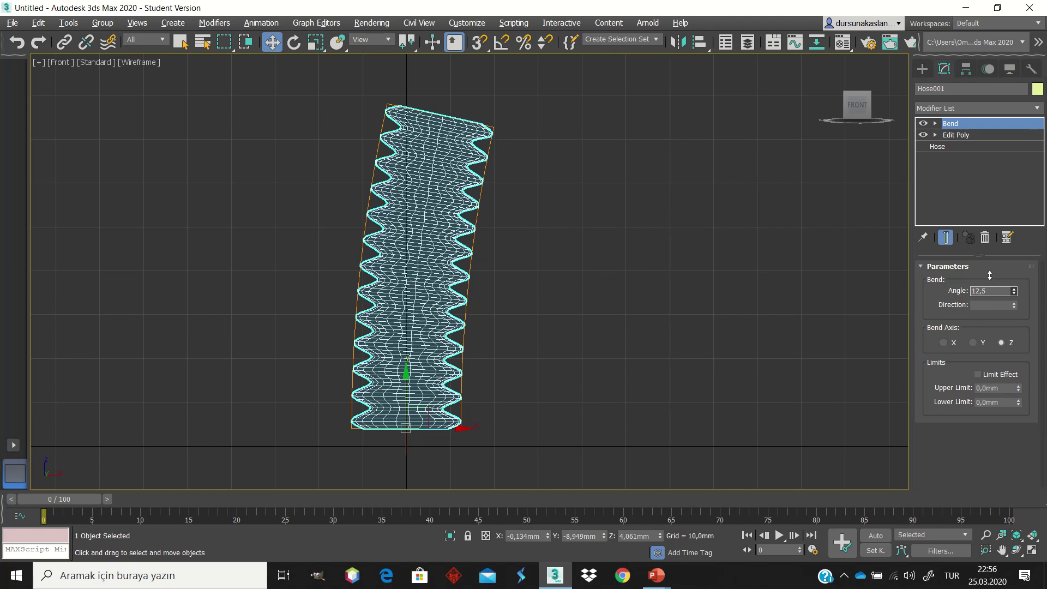
pyautogui.click(974, 342)
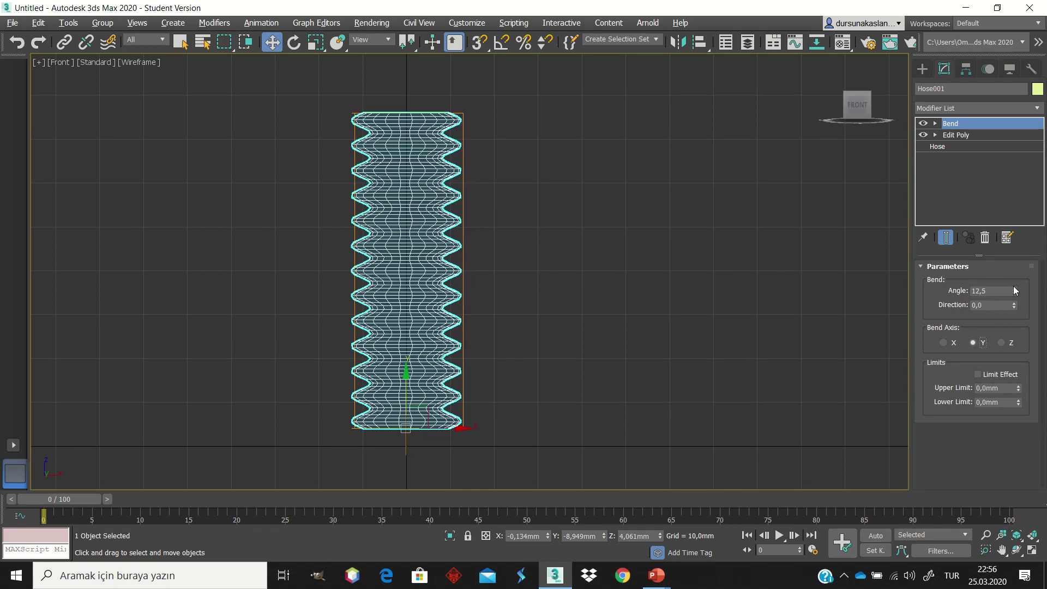
pyautogui.moveTo(1015, 290); pyautogui.dragTo(1017, 300)
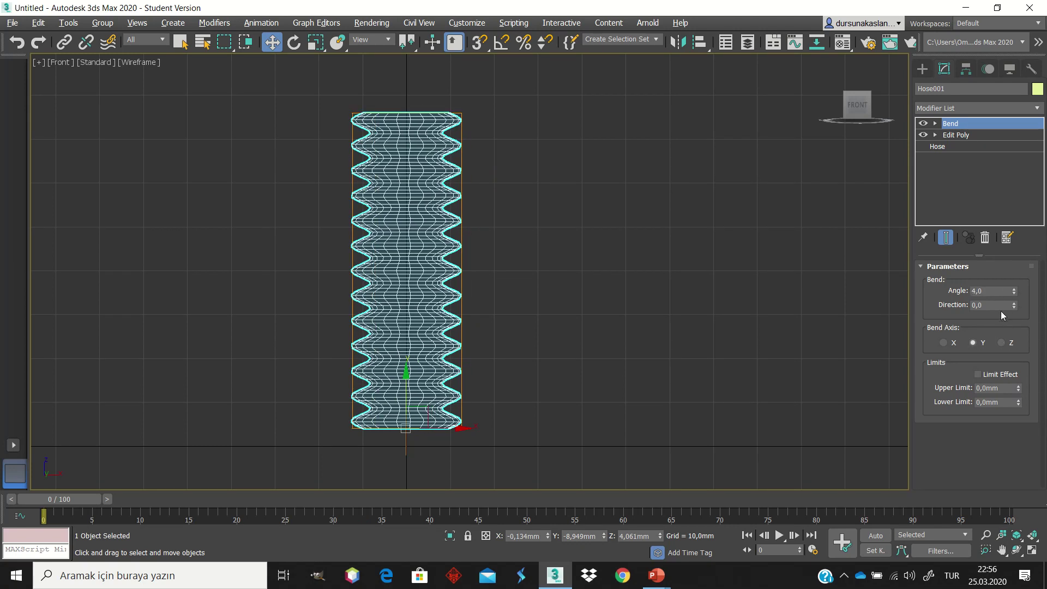
pyautogui.doubleClick(983, 290)
pyautogui.write('0')
pyautogui.press('Return')
# - Set the Bend axis to Z and bend the hose to a 74,5 angle
pyautogui.click(1001, 343)
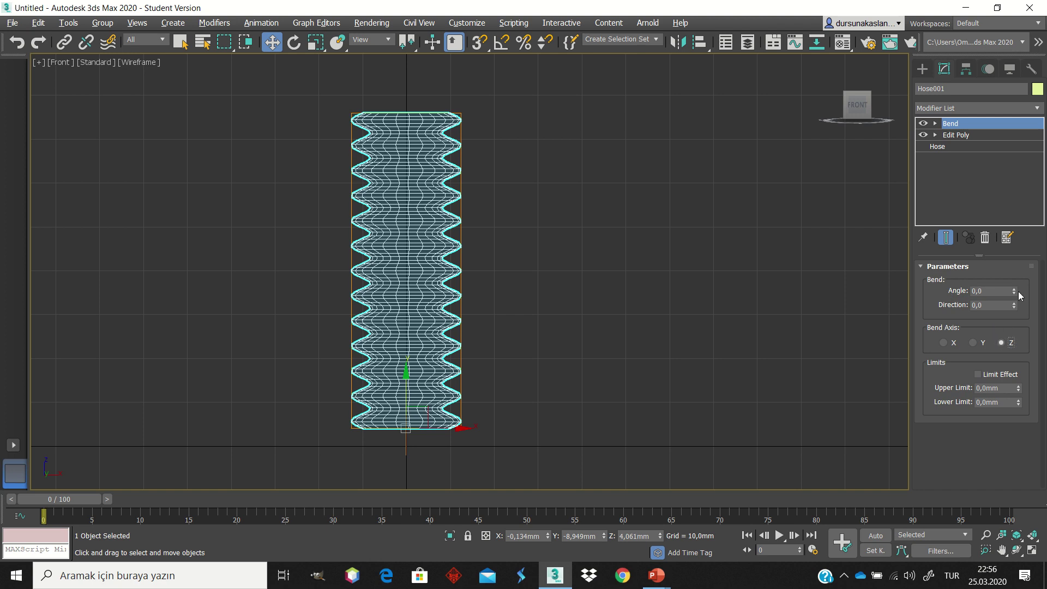
pyautogui.moveTo(1015, 291)
pyautogui.mouseDown()
pyautogui.moveTo(1017, 230)
pyautogui.moveTo(983, 362)
pyautogui.moveTo(1012, 193)
pyautogui.moveTo(981, 294)
pyautogui.mouseUp()
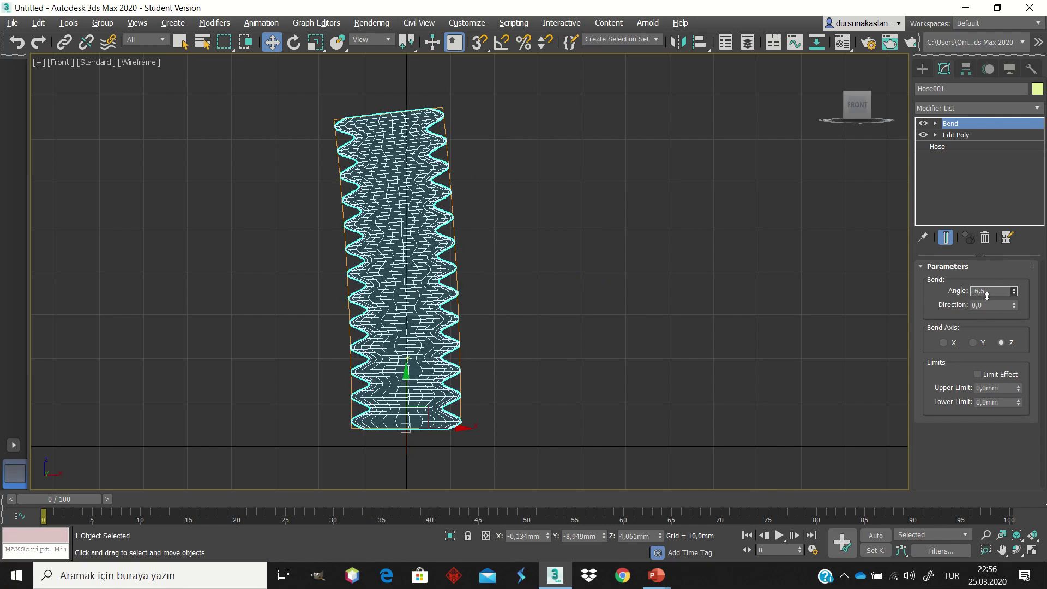
pyautogui.scroll(4, 415, 428)
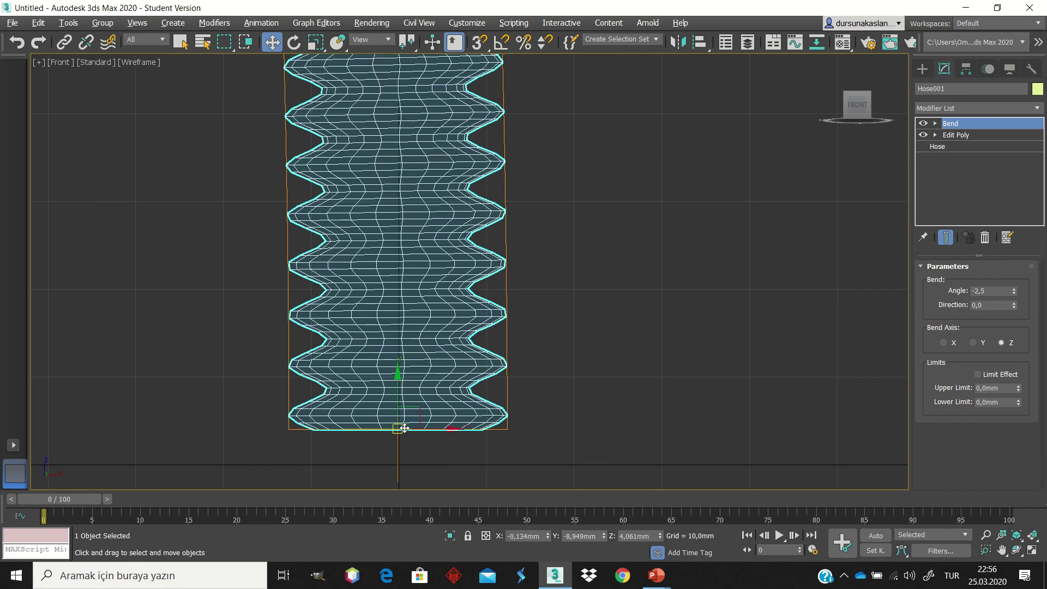
pyautogui.scroll(-2, 404, 427)
pyautogui.scroll(-2, 408, 425)
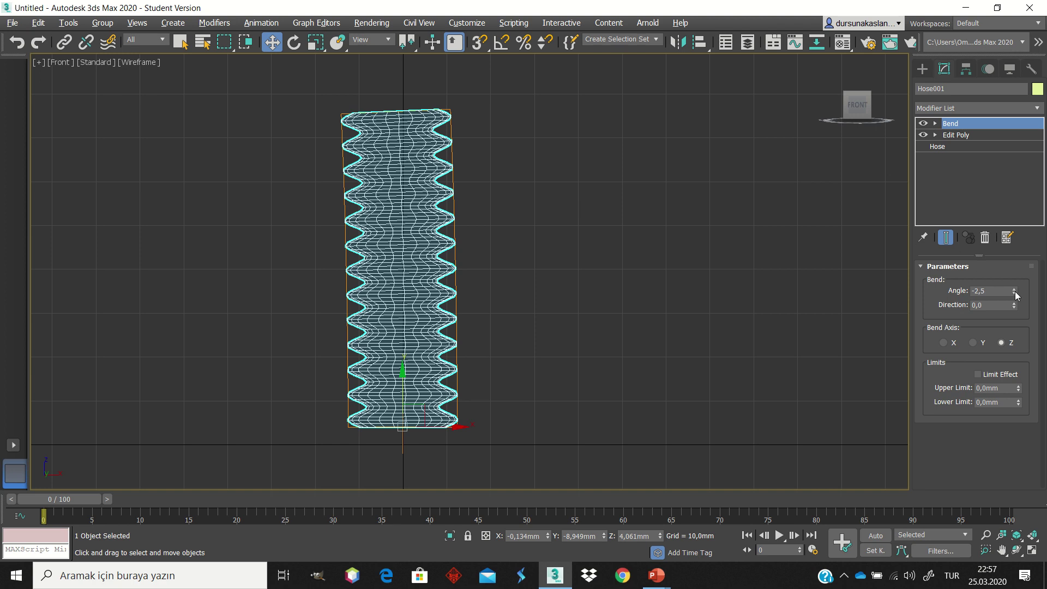
pyautogui.moveTo(1016, 295); pyautogui.dragTo(956, 162)
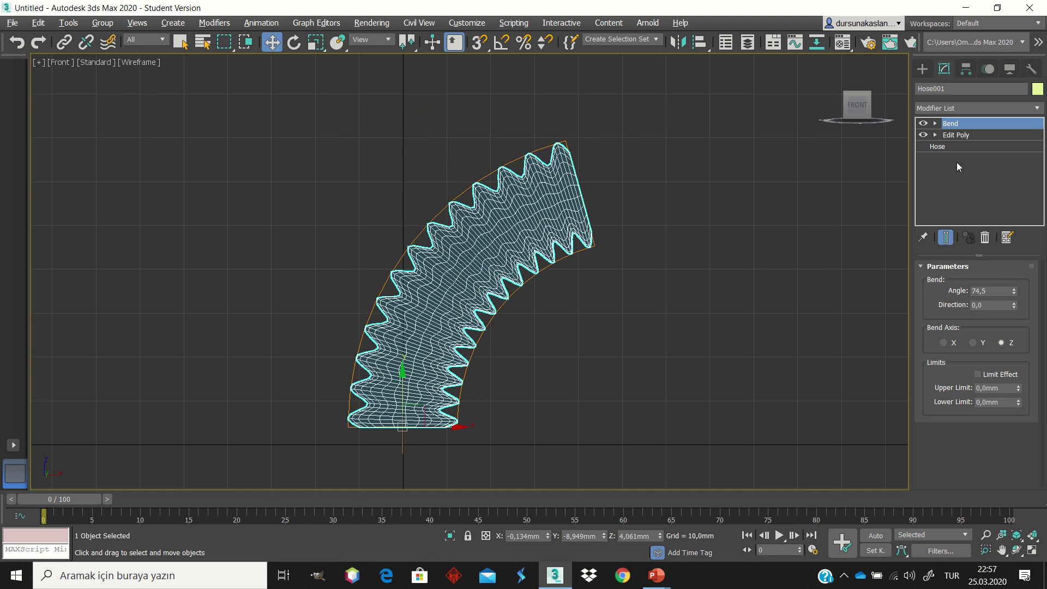
pyautogui.click(790, 125)
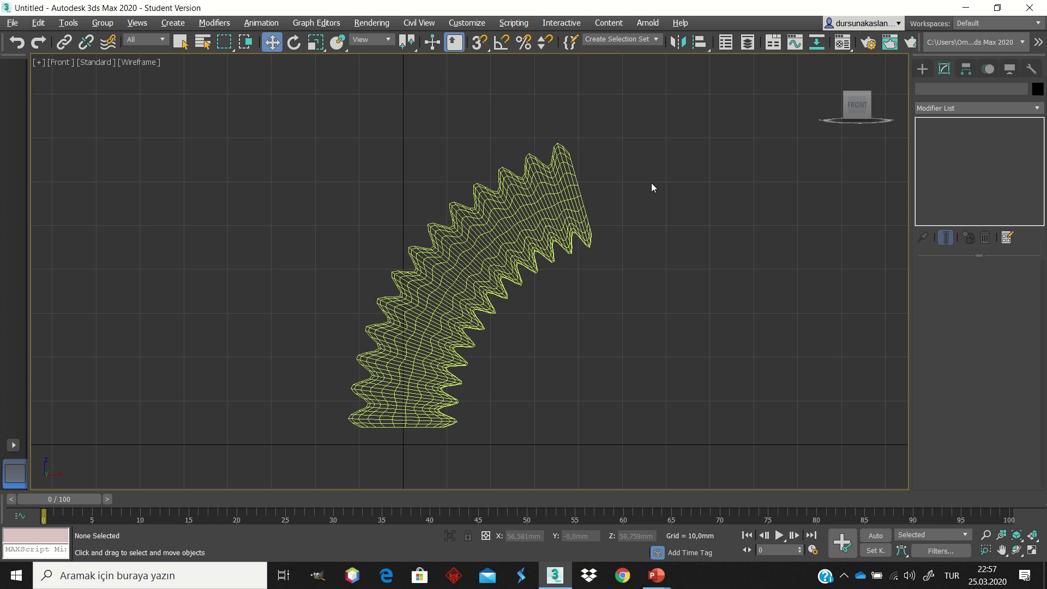
# - Reselect the bent hose, briefly add an Edit Mesh modifier, then undo it
pyautogui.press('p')
pyautogui.moveTo(779, 127)
pyautogui.keyDown('alt'); pyautogui.mouseDown(button='middle')
pyautogui.moveTo(681, 141)
pyautogui.moveTo(655, 130)
pyautogui.moveTo(671, 164)
pyautogui.moveTo(698, 142)
pyautogui.moveTo(785, 146)
pyautogui.moveTo(853, 112)
pyautogui.mouseUp(button='middle'); pyautogui.keyUp('alt')
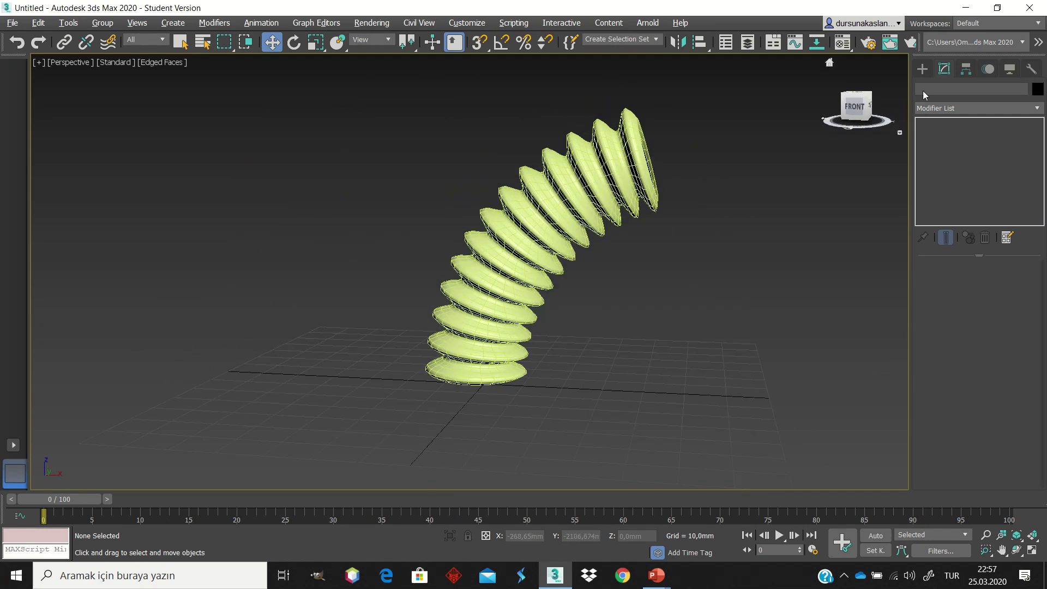
pyautogui.press('q')
pyautogui.click(620, 167)
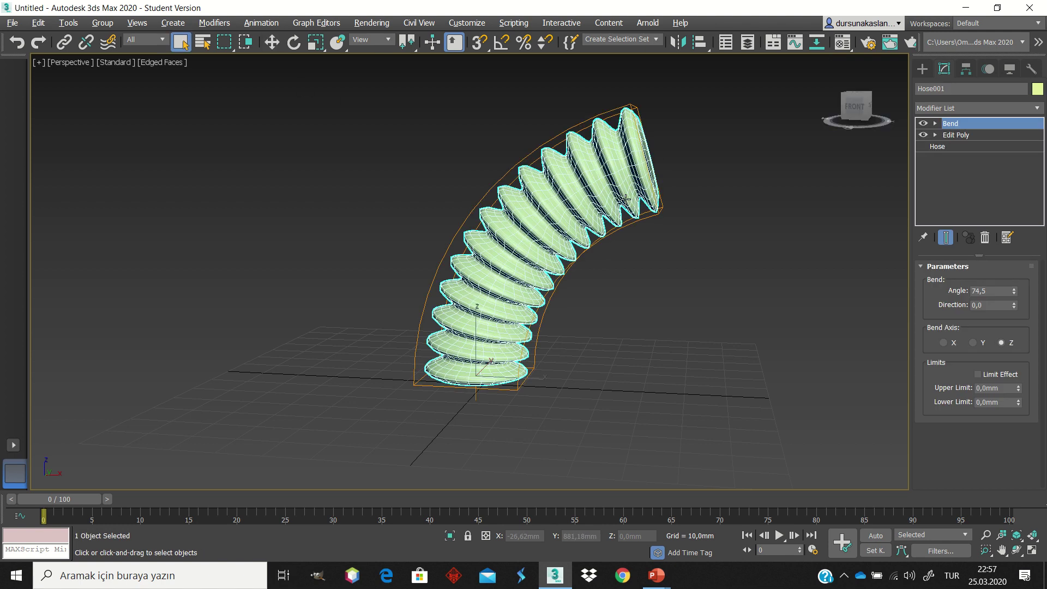
pyautogui.click(946, 111)
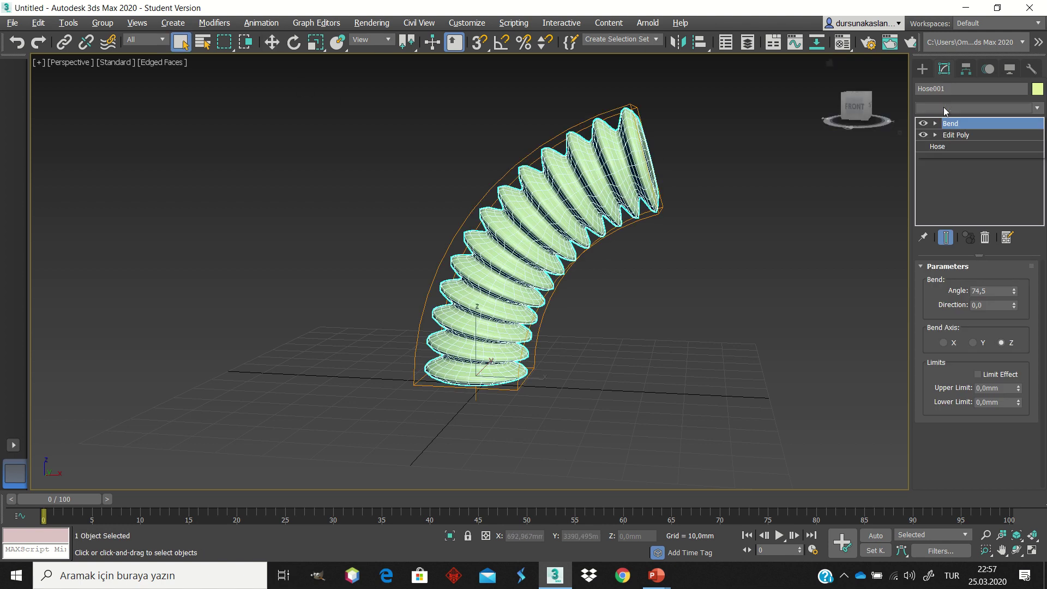
pyautogui.scroll(-10, 938, 206)
pyautogui.press('Return')
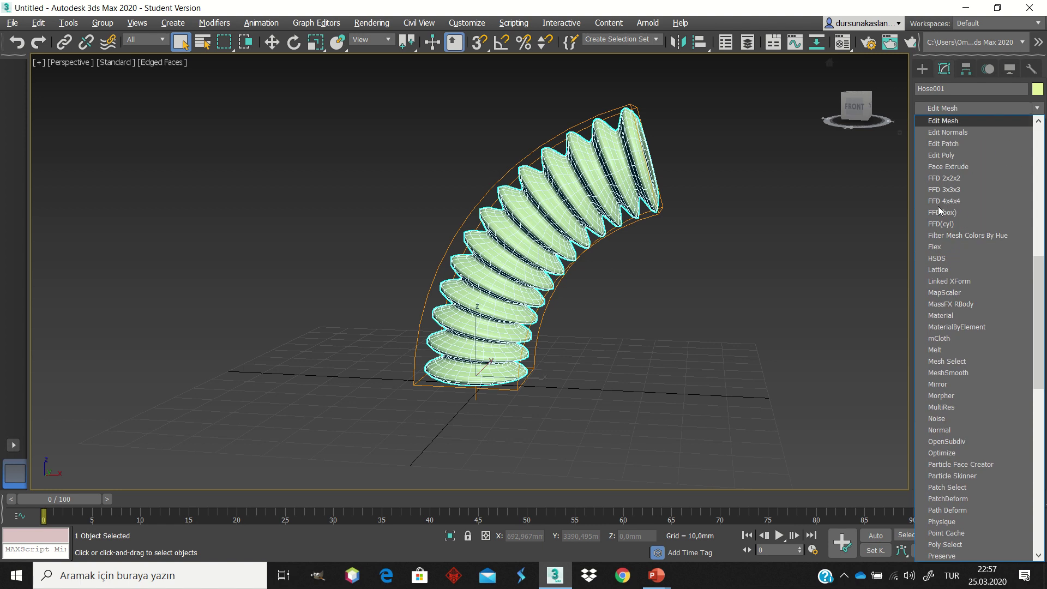
pyautogui.hotkey('ctrl', 'z')
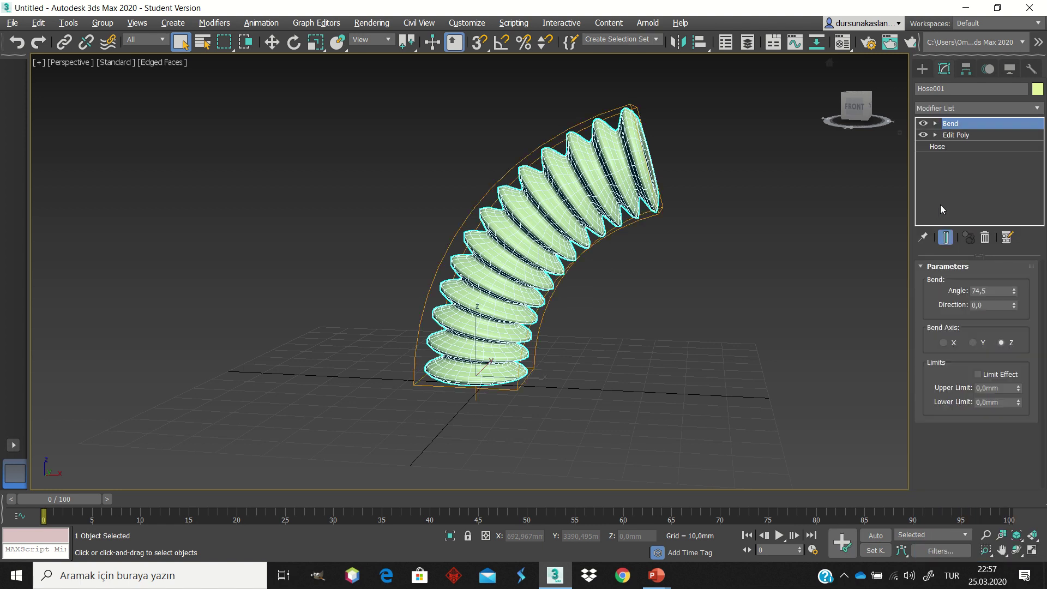
# - Add a second Edit Poly modifier above Bend and orbit to inspect the open end
pyautogui.click(954, 103)
pyautogui.write('edit poly')
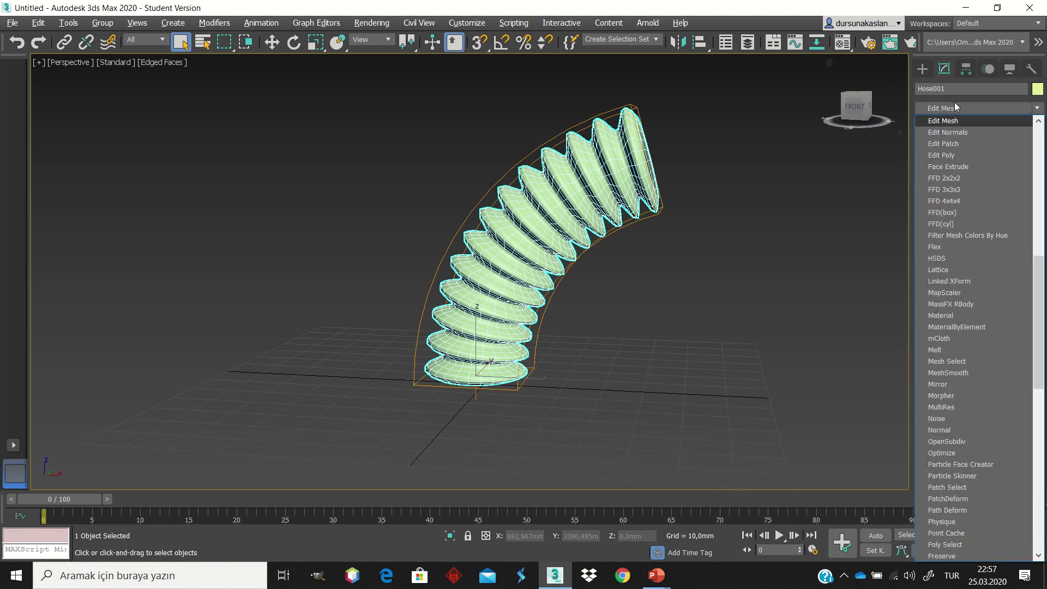
pyautogui.press('Return')
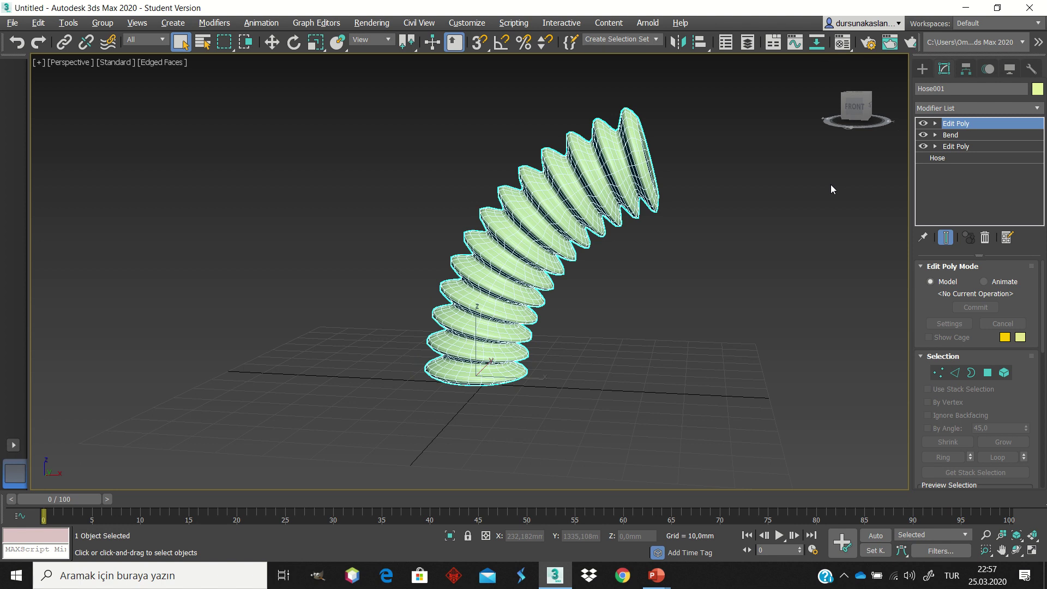
pyautogui.scroll(3, 751, 149)
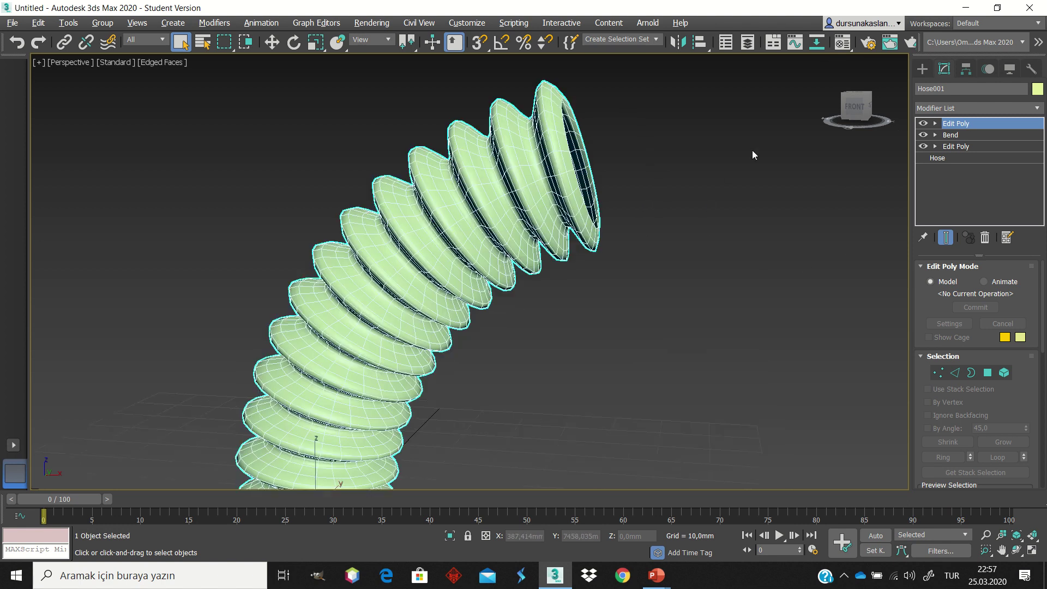
pyautogui.click(861, 112)
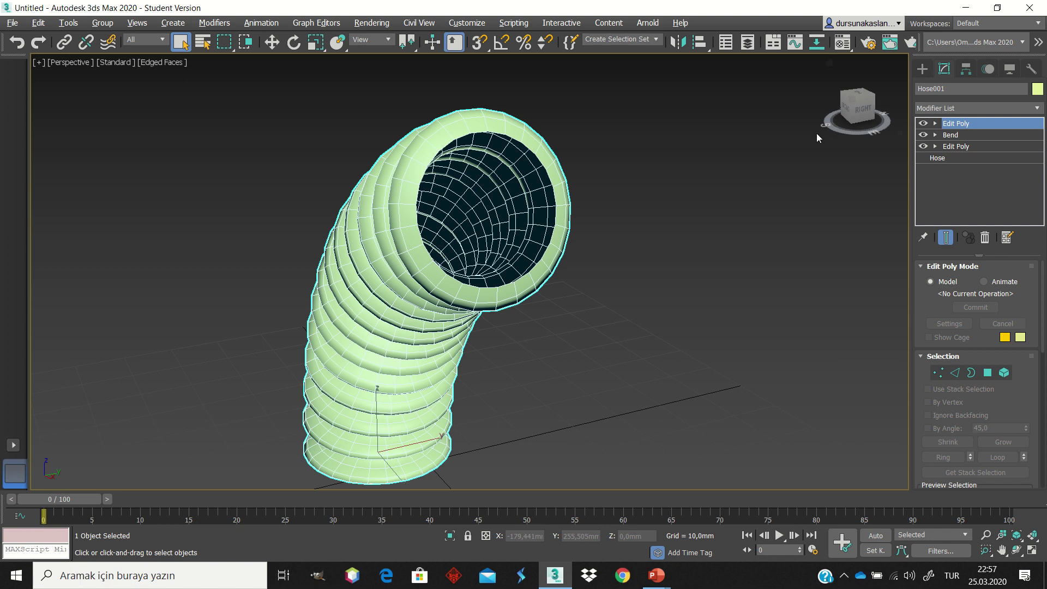
pyautogui.click(856, 116)
pyautogui.keyDown('alt'); pyautogui.moveTo(409, 304); pyautogui.dragTo(409, 305, button='middle'); pyautogui.keyUp('alt')
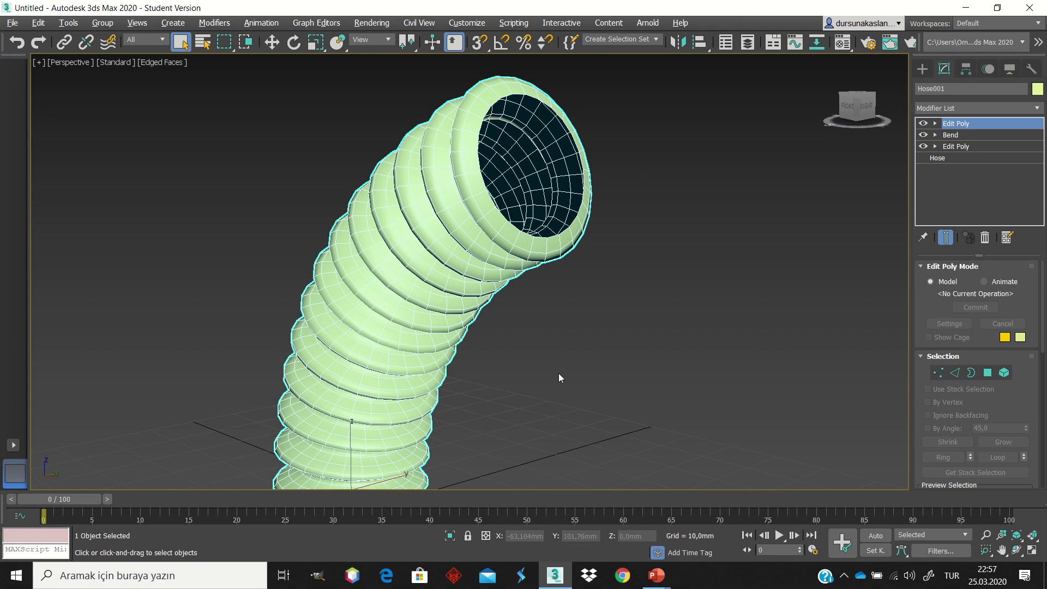
# - Select the top opening's border in Border mode and cap it with a face
pyautogui.click(970, 372)
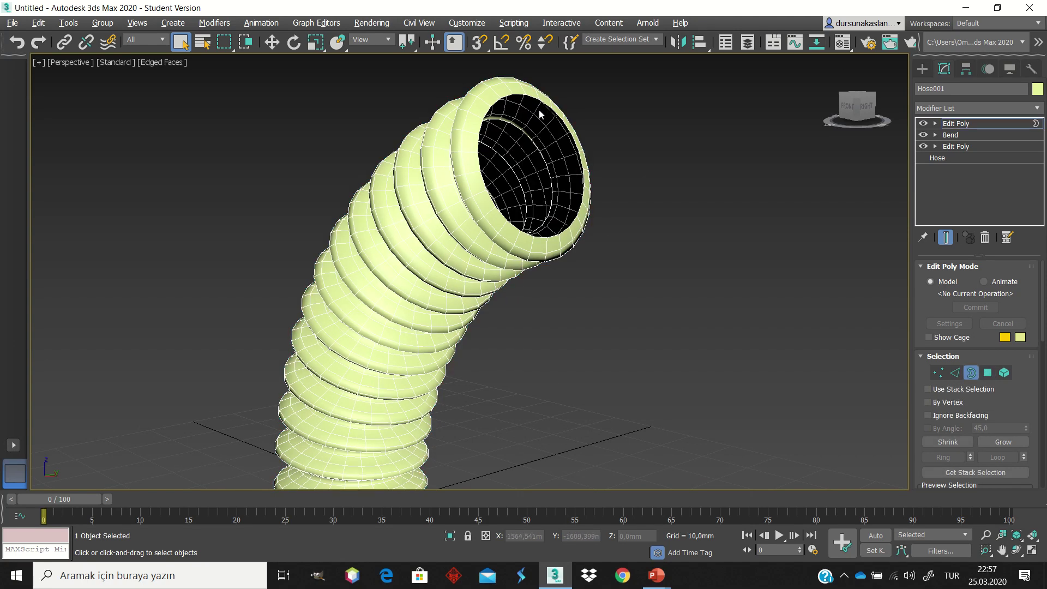
pyautogui.moveTo(435, 72); pyautogui.dragTo(424, 63)
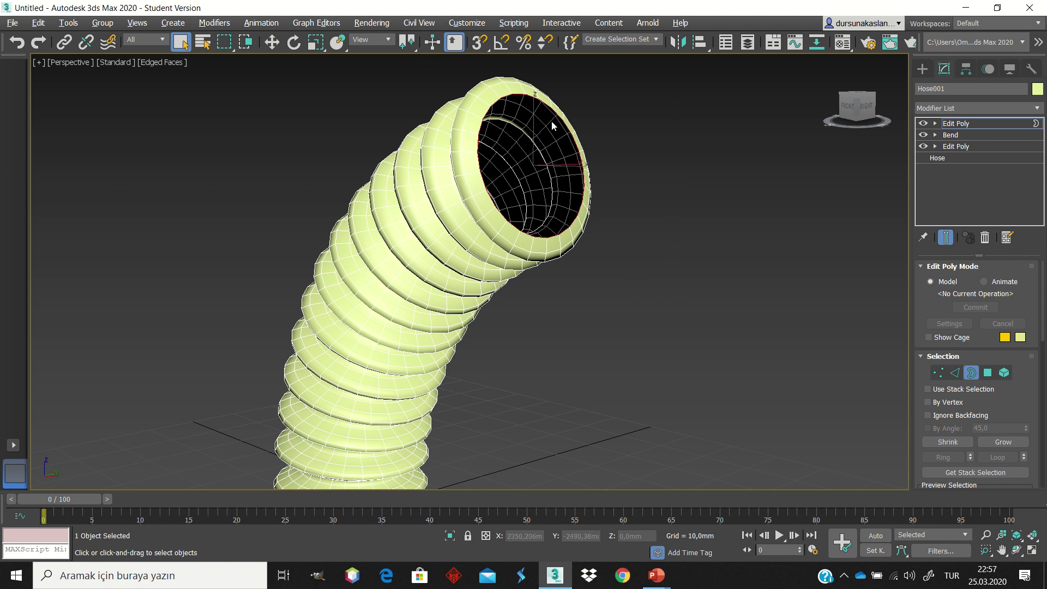
pyautogui.scroll(-3, 688, 163)
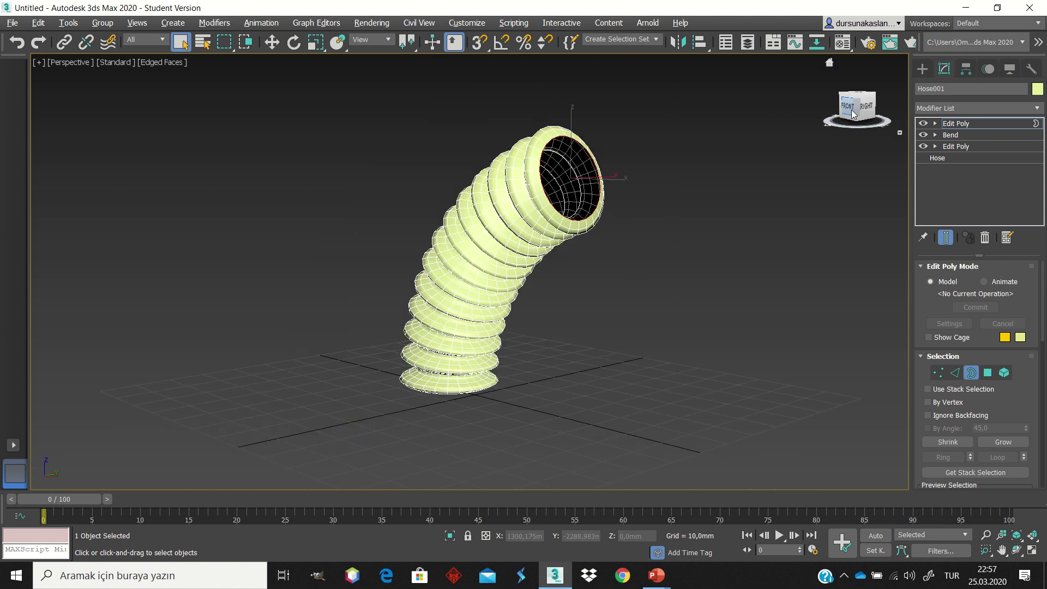
pyautogui.keyDown('alt'); pyautogui.moveTo(598, 299); pyautogui.dragTo(458, 472, button='middle'); pyautogui.keyUp('alt')
pyautogui.moveTo(503, 403); pyautogui.dragTo(353, 248)
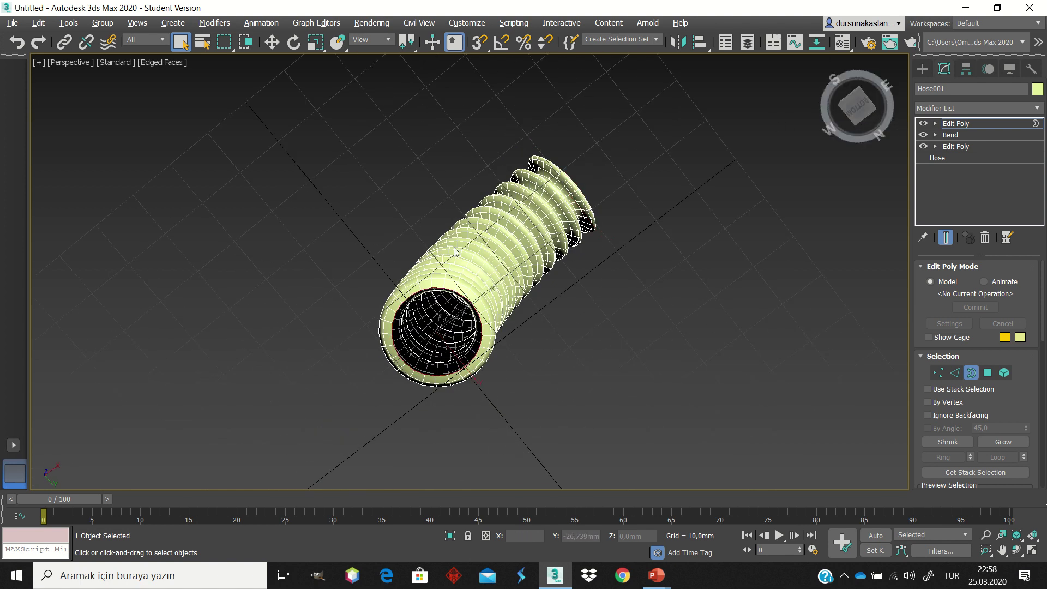
pyautogui.keyDown('alt'); pyautogui.moveTo(456, 252); pyautogui.dragTo(493, 261, button='middle'); pyautogui.keyUp('alt')
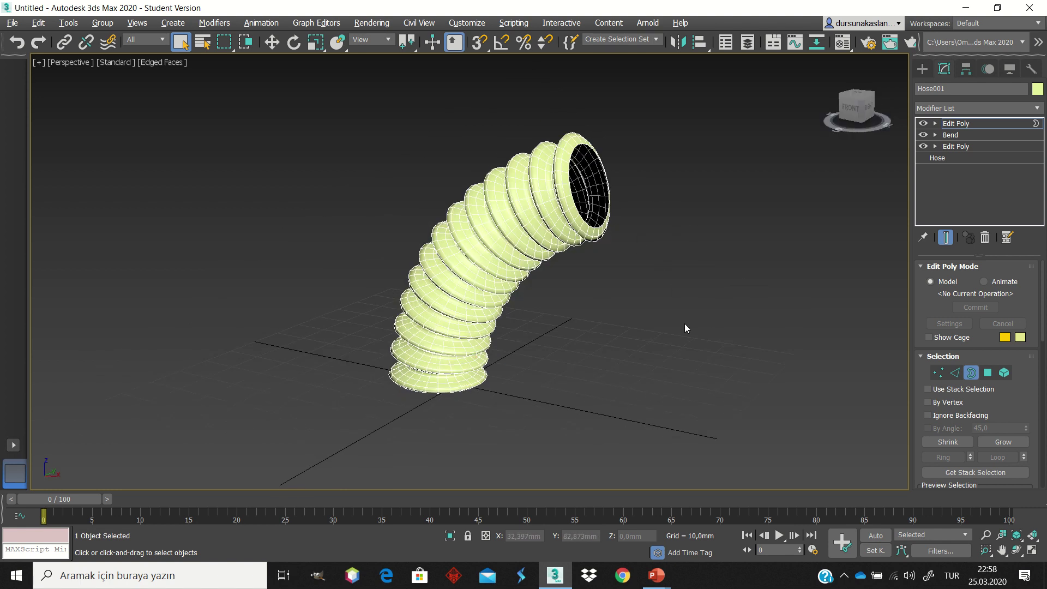
pyautogui.hotkey('ctrl', 'a')
pyautogui.moveTo(844, 115); pyautogui.dragTo(853, 98)
pyautogui.keyDown('alt'); pyautogui.moveTo(491, 263); pyautogui.dragTo(507, 262, button='middle'); pyautogui.keyUp('alt')
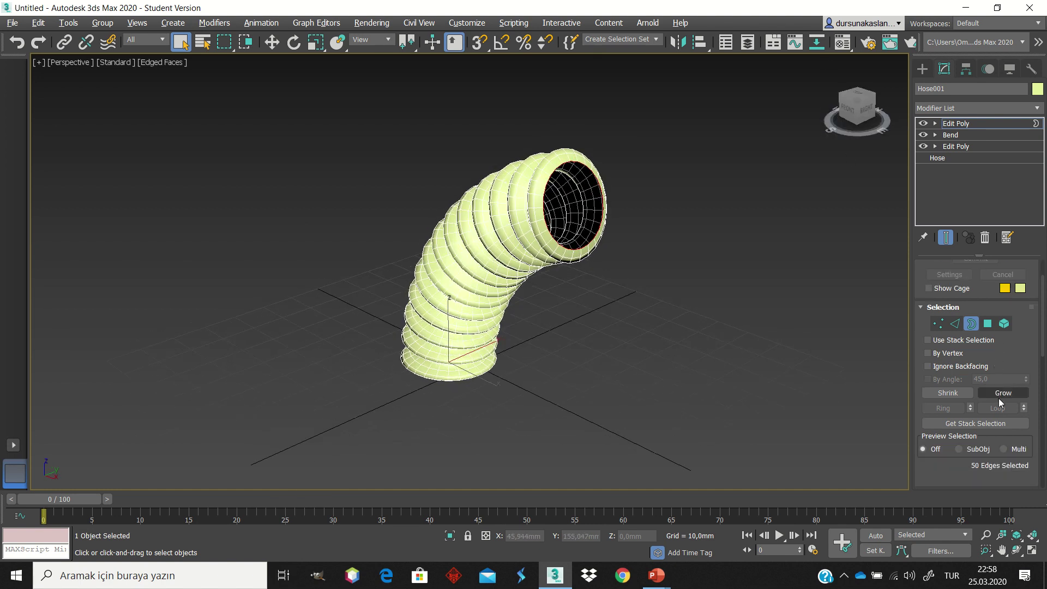
pyautogui.scroll(-3, 998, 398)
pyautogui.scroll(-2, 980, 345)
pyautogui.scroll(-2, 989, 375)
pyautogui.click(999, 431)
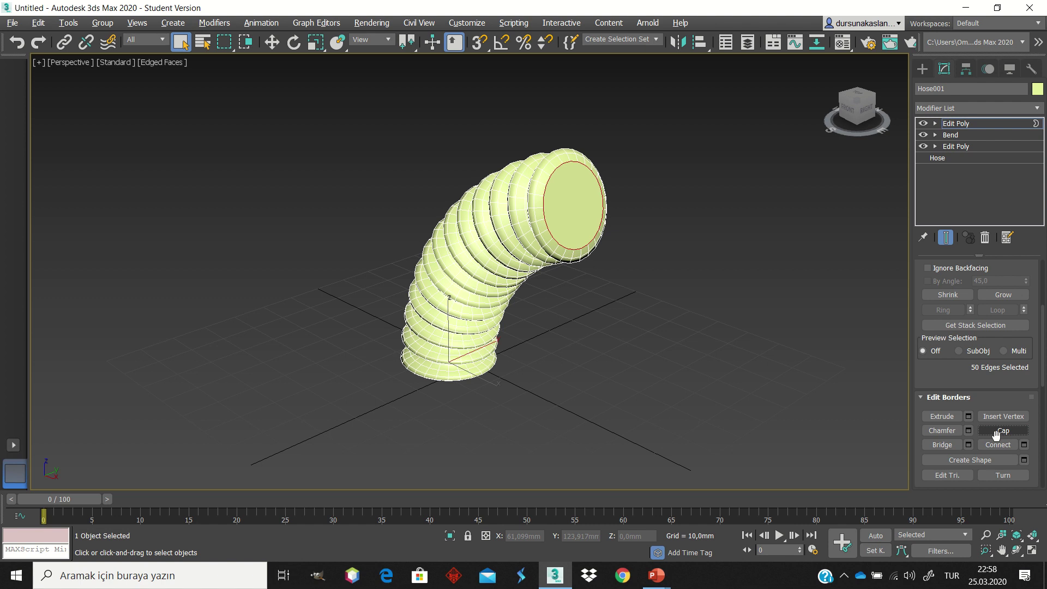
# - Switch to Polygon mode and select the new cap face at the top end
pyautogui.click(684, 207)
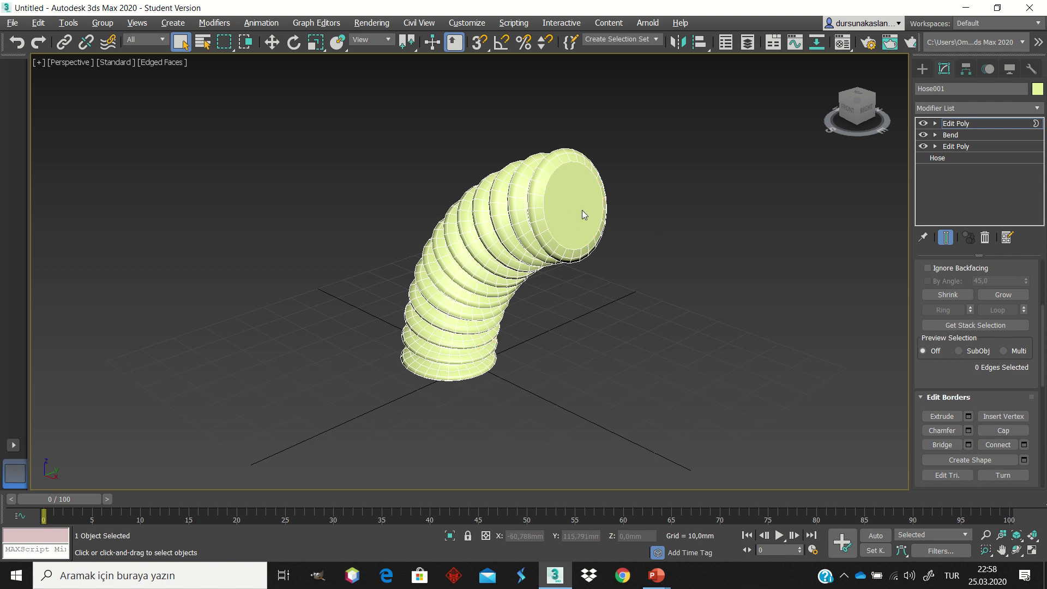
pyautogui.moveTo(861, 110); pyautogui.dragTo(854, 113)
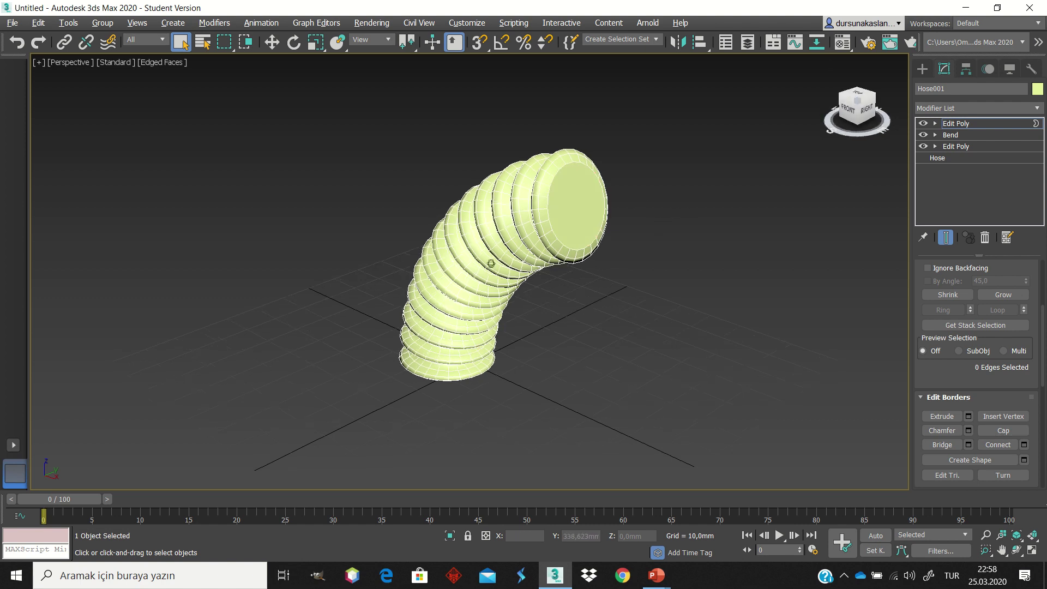
pyautogui.scroll(2, 976, 349)
pyautogui.scroll(2, 975, 354)
pyautogui.scroll(1, 978, 363)
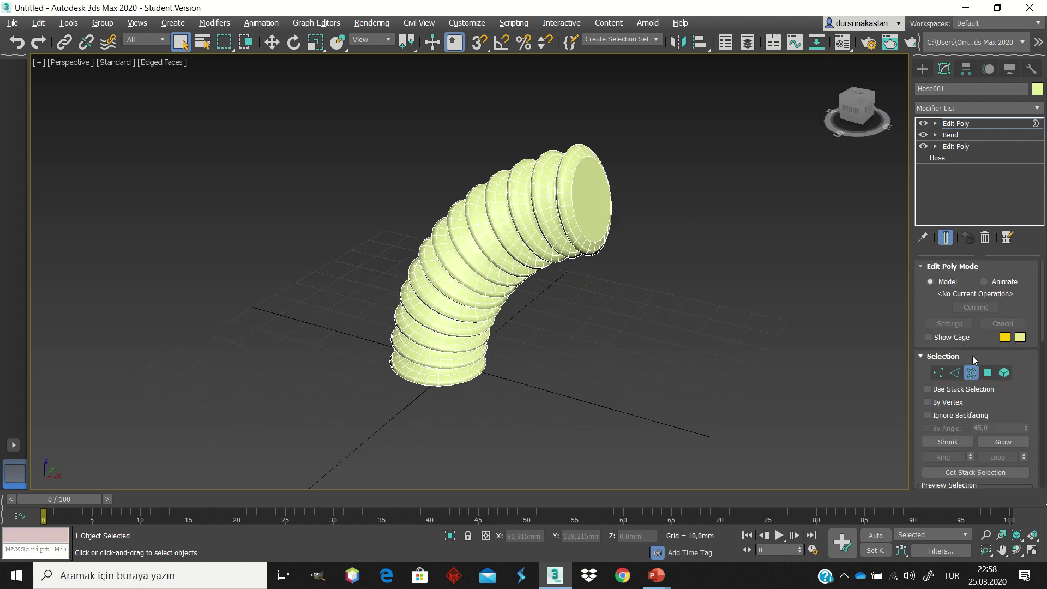
pyautogui.click(988, 374)
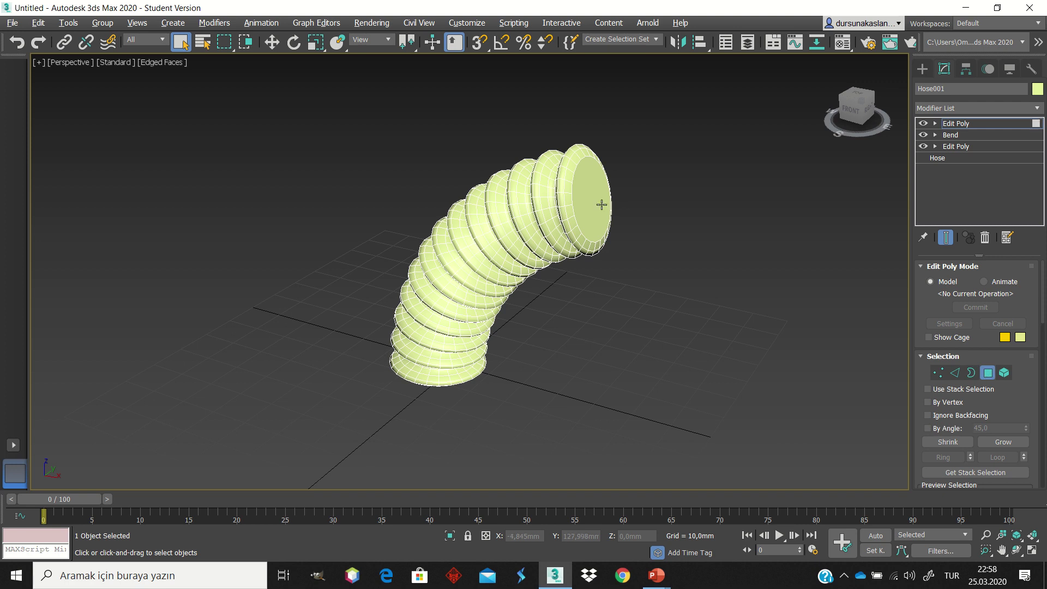
pyautogui.click(590, 192)
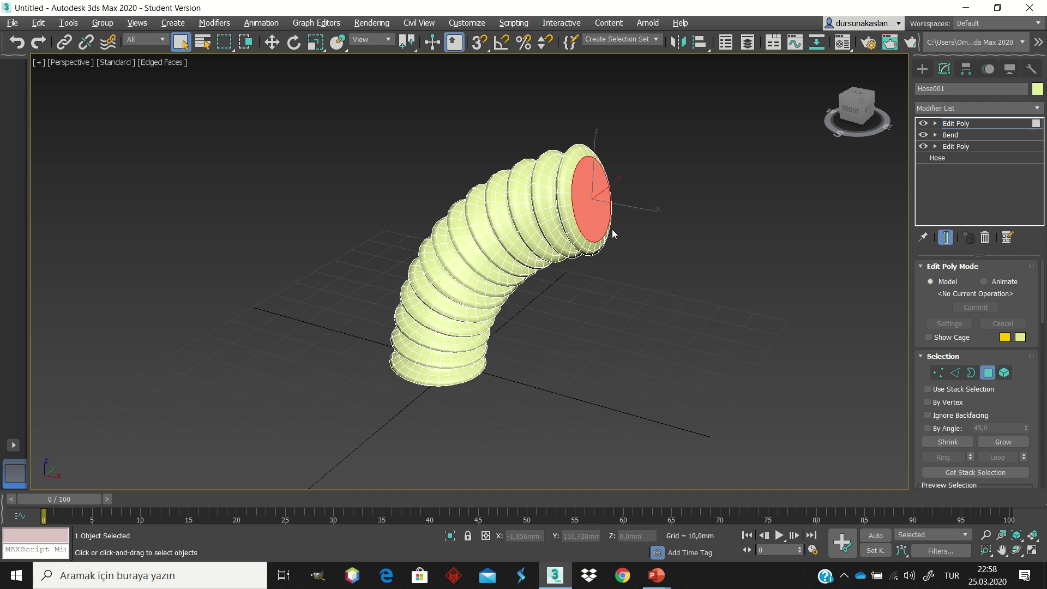
# - Try an Extrude on the top cap with Height set to 90 mm
pyautogui.scroll(-2, 971, 325)
pyautogui.scroll(-2, 970, 324)
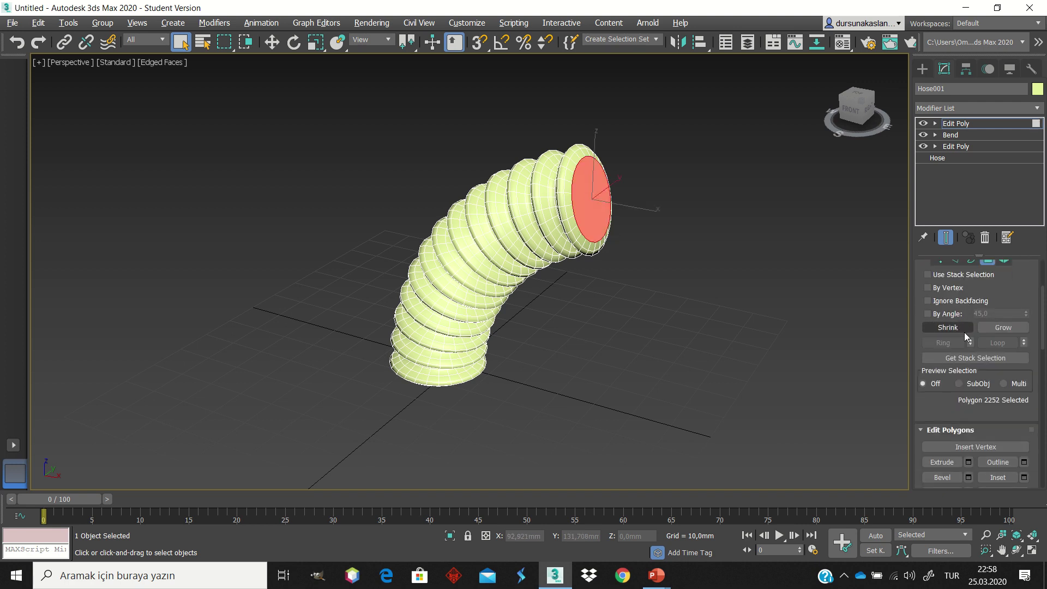
pyautogui.scroll(-2, 964, 333)
pyautogui.scroll(-1, 964, 332)
pyautogui.click(949, 348)
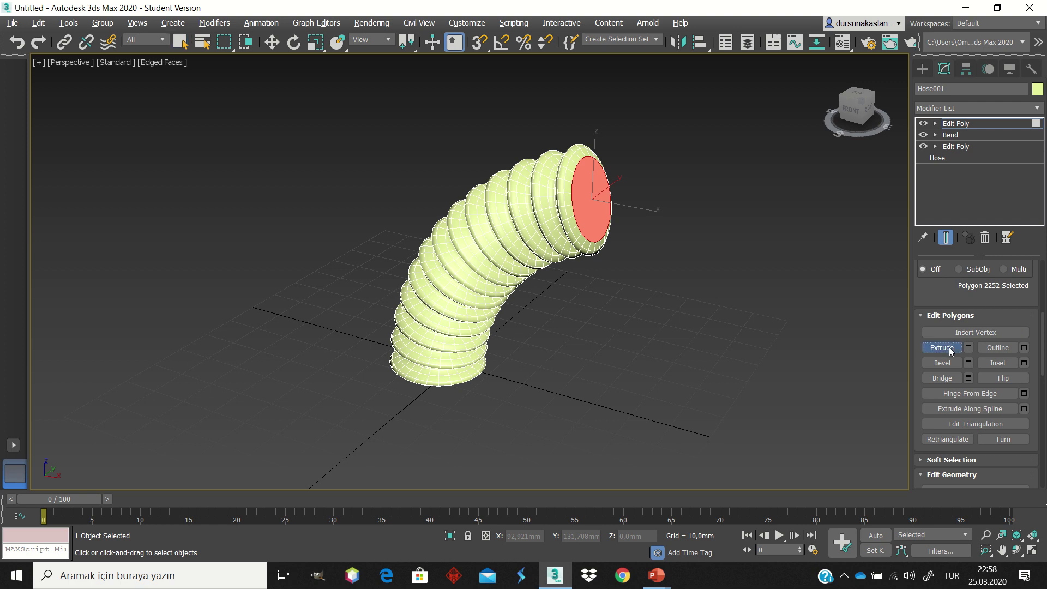
pyautogui.click(968, 347)
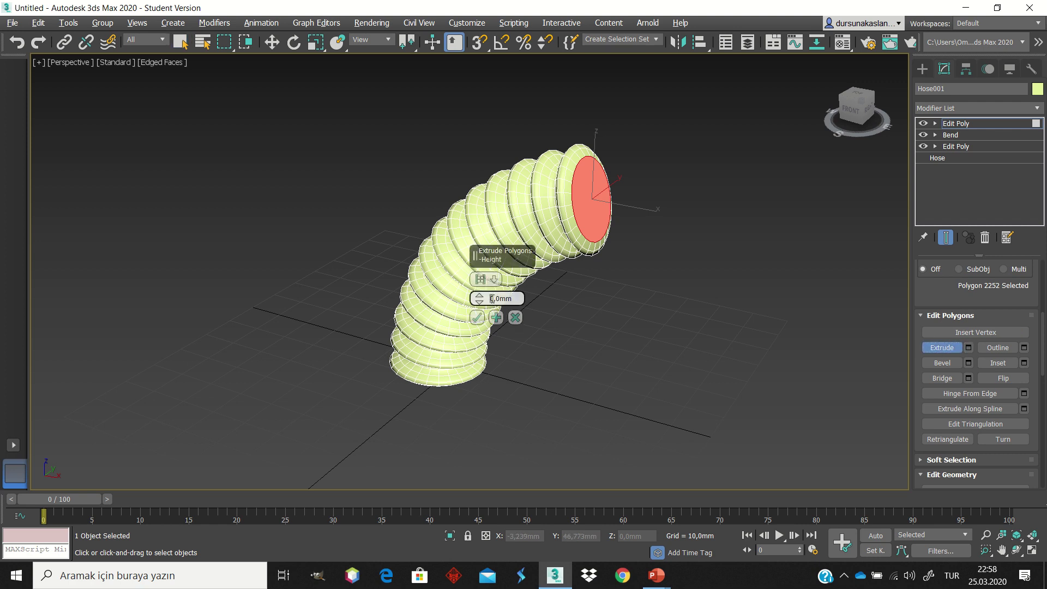
pyautogui.write('5')
pyautogui.press('Return')
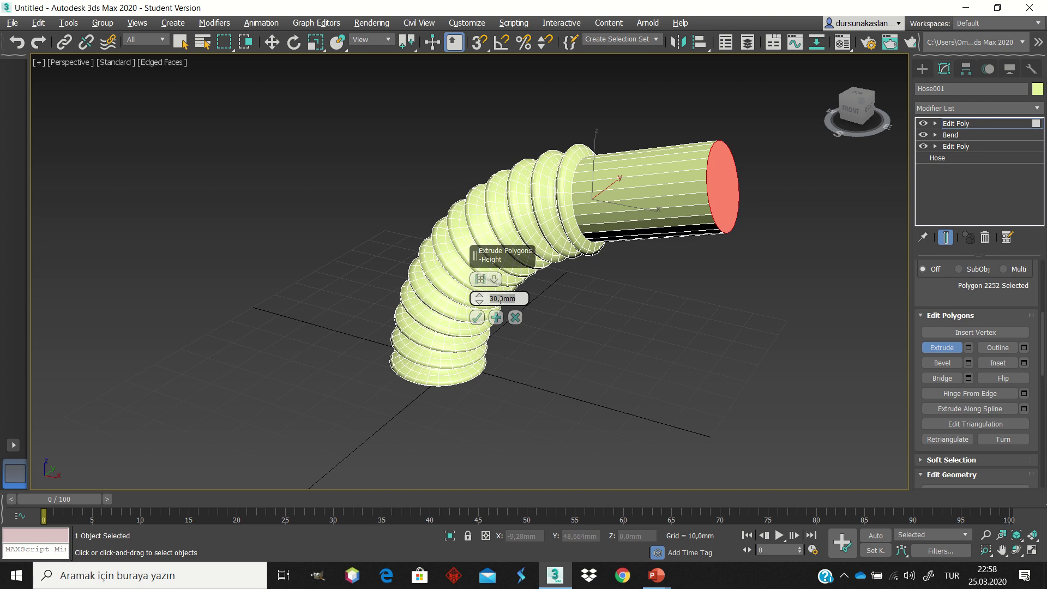
pyautogui.write('9')
pyautogui.press('Return')
pyautogui.scroll(-5, 748, 243)
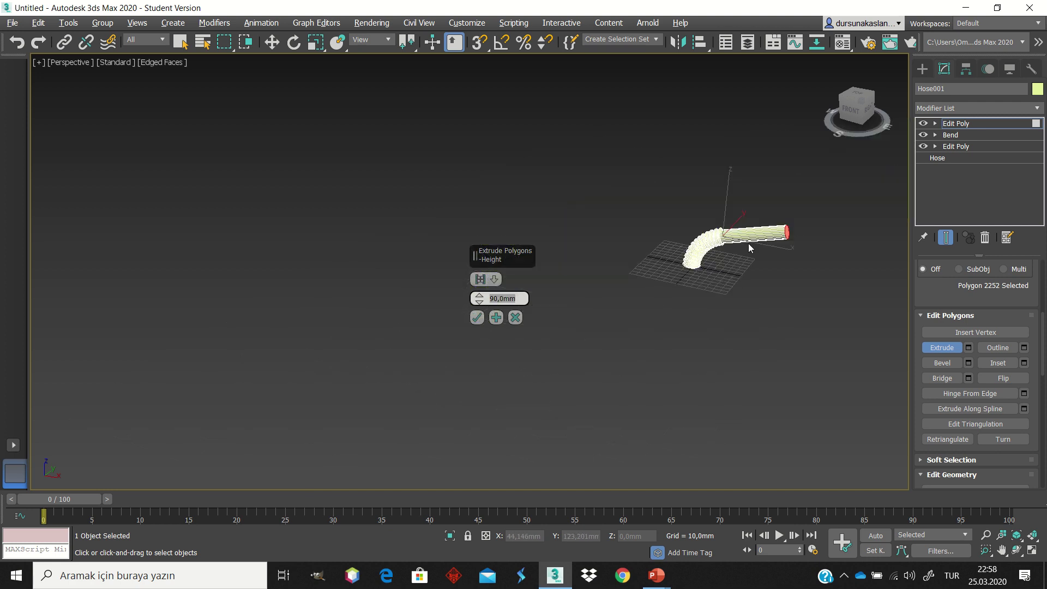
pyautogui.scroll(3, 801, 240)
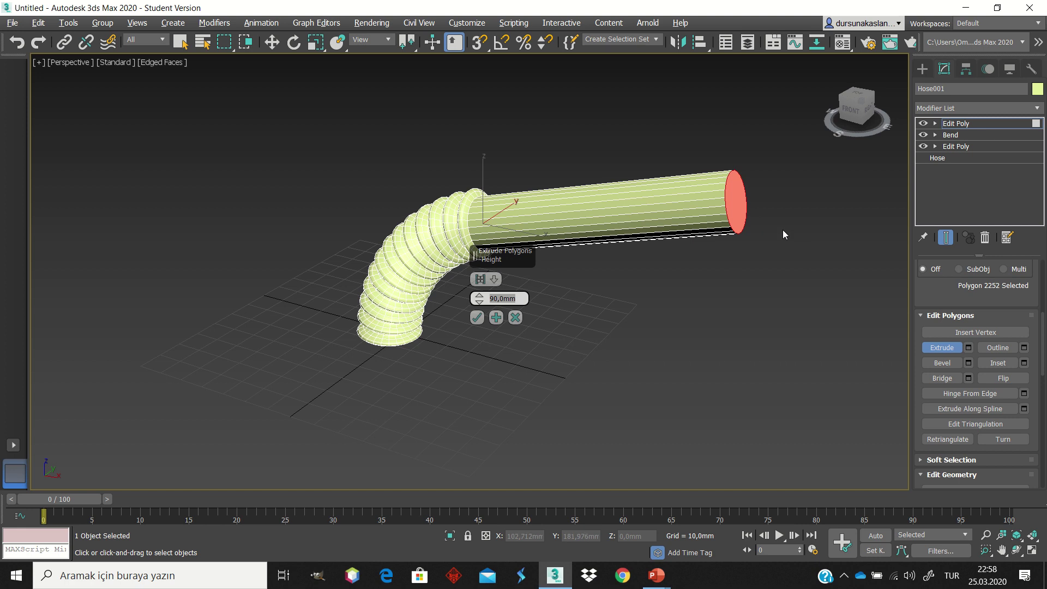
pyautogui.click(751, 235)
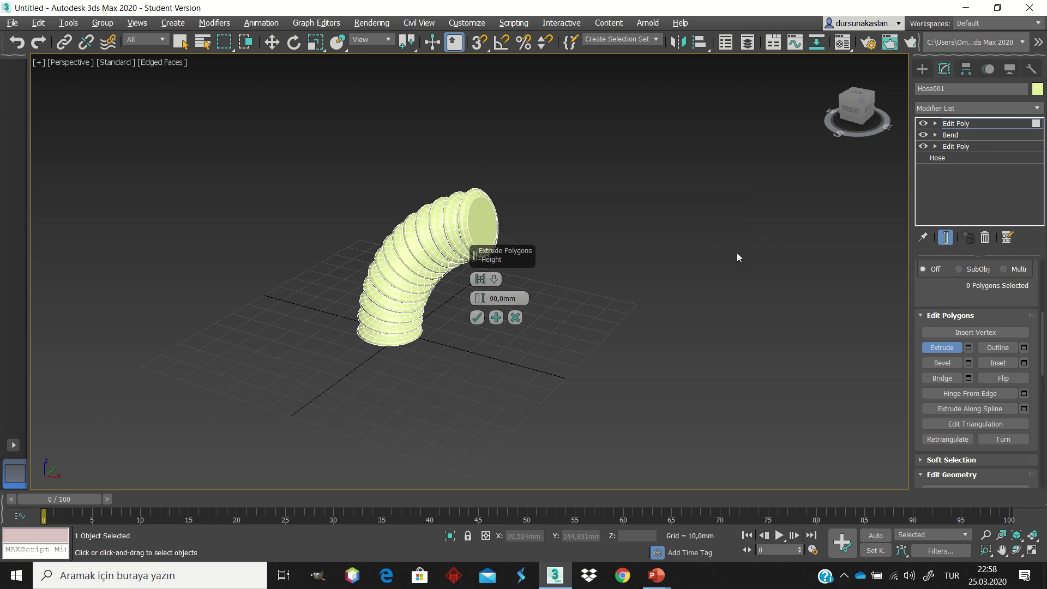
pyautogui.click(479, 314)
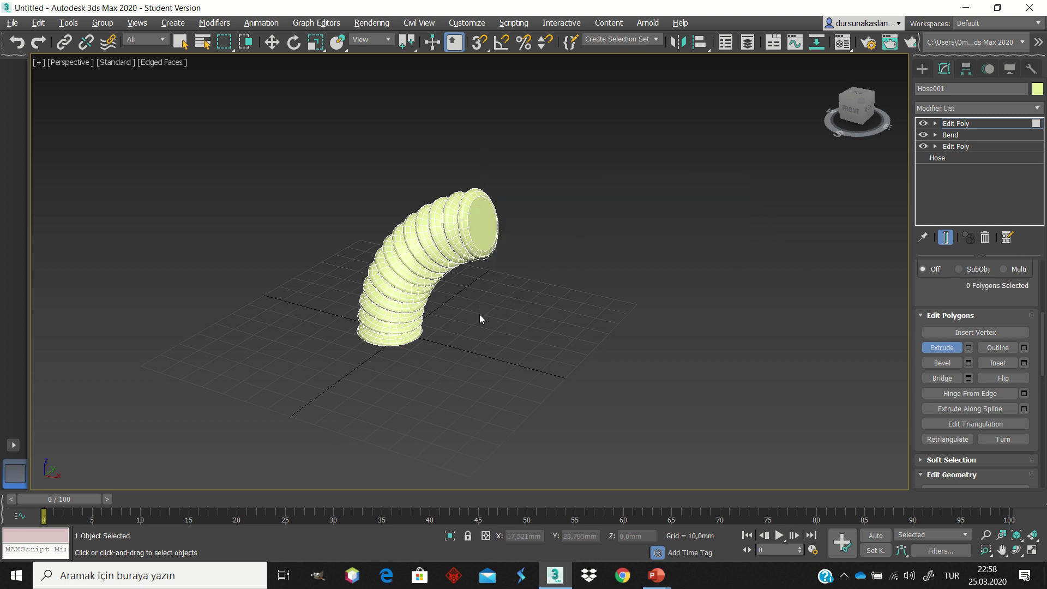
# - Reselect the top cap and extrude it 90 mm into a straight tube
pyautogui.click(486, 234)
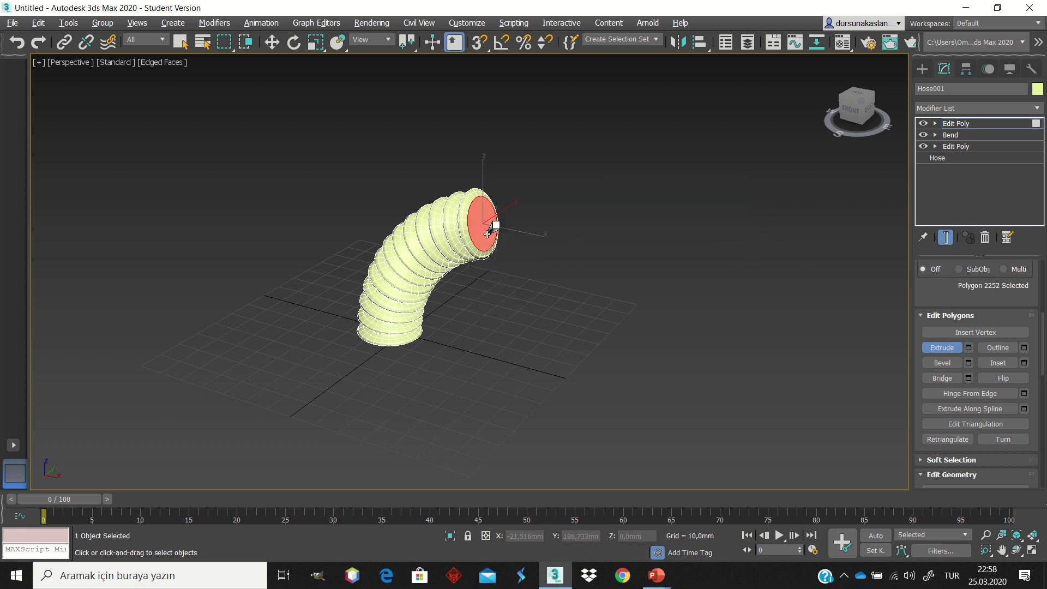
pyautogui.click(969, 347)
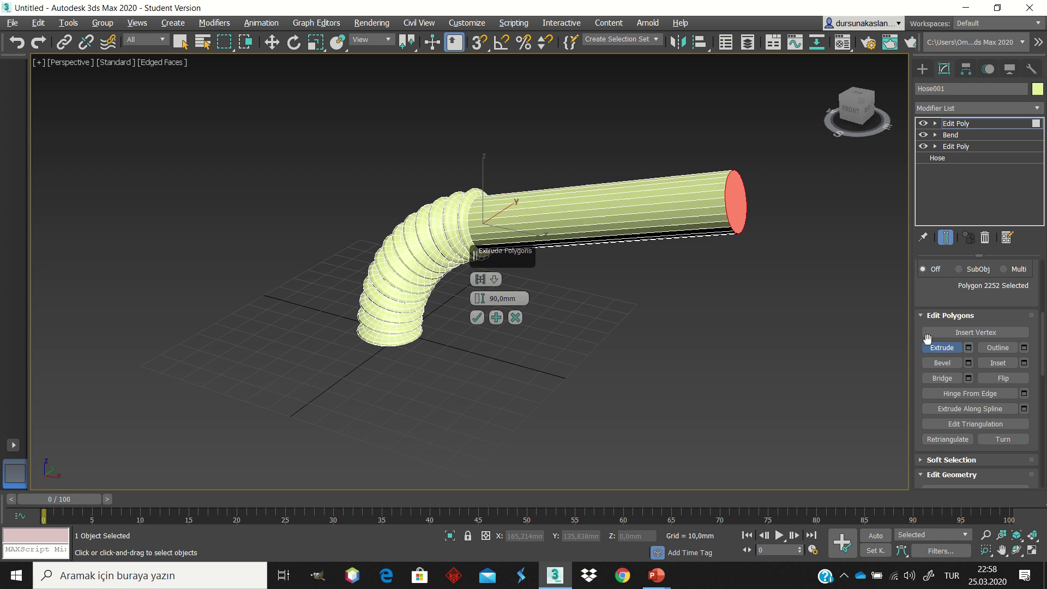
pyautogui.click(476, 317)
pyautogui.click(522, 331)
pyautogui.scroll(-3, 477, 331)
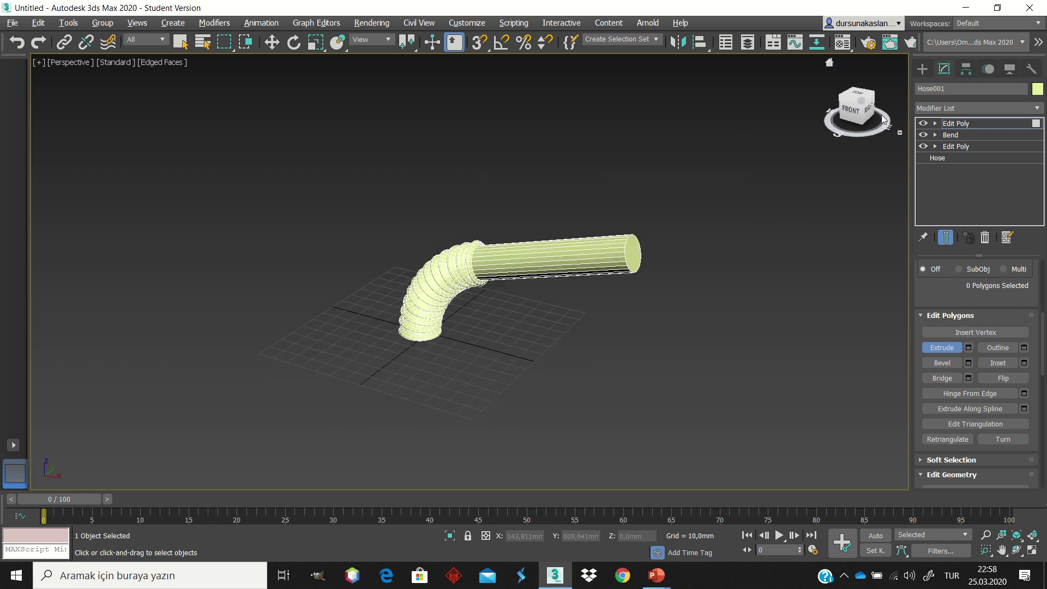
pyautogui.moveTo(864, 118); pyautogui.dragTo(856, 143)
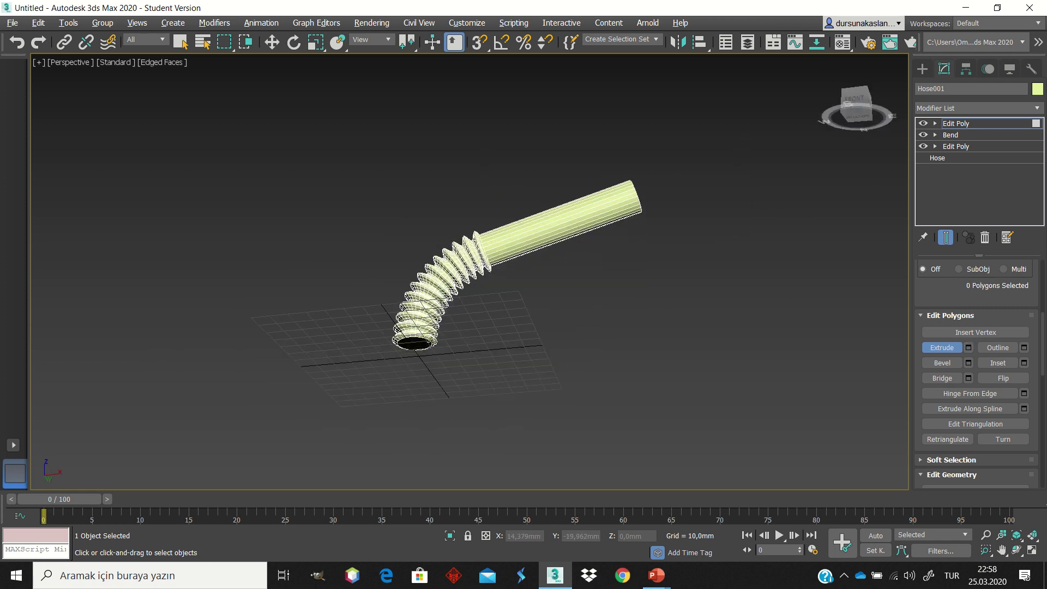
# - Extrude the bottom cap face 270 mm into a long straight stem
pyautogui.click(425, 342)
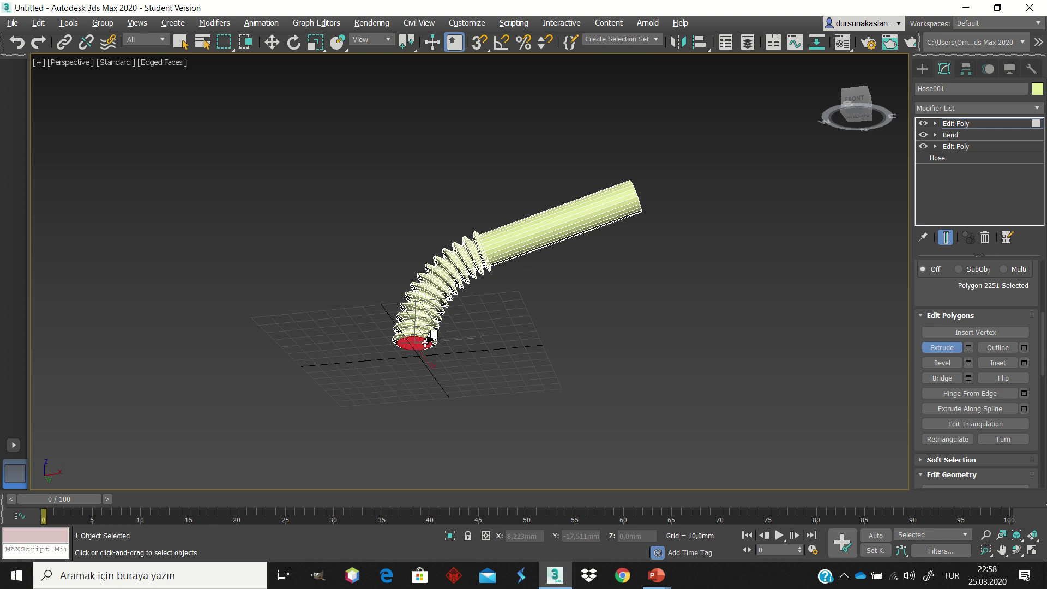
pyautogui.click(968, 347)
pyautogui.scroll(-4, 524, 328)
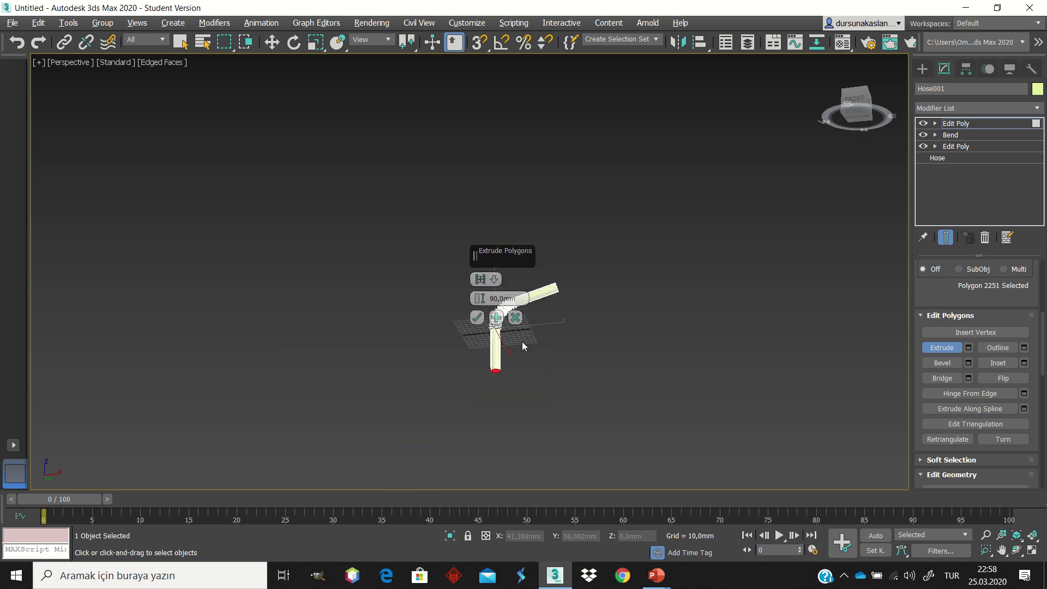
pyautogui.scroll(4, 522, 341)
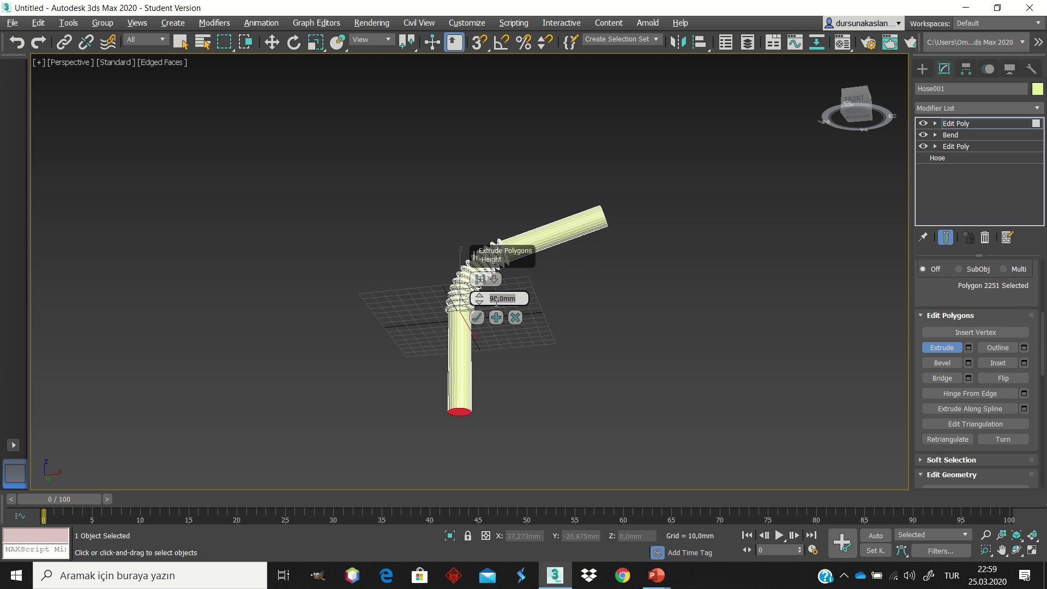
pyautogui.write('270')
pyautogui.press('Return')
pyautogui.scroll(-3, 524, 333)
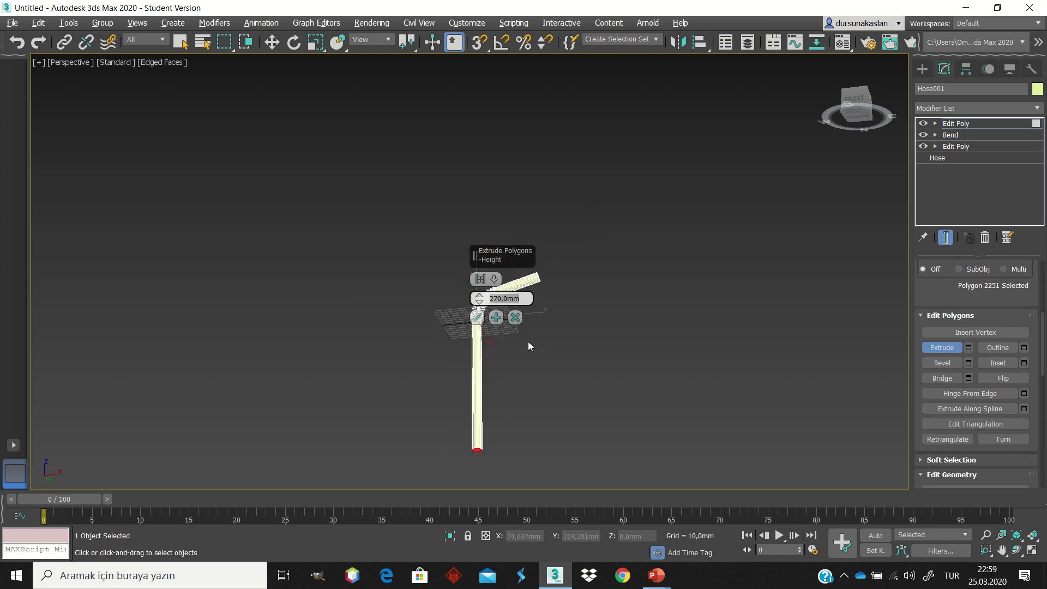
pyautogui.scroll(-2, 534, 382)
pyautogui.scroll(3, 541, 408)
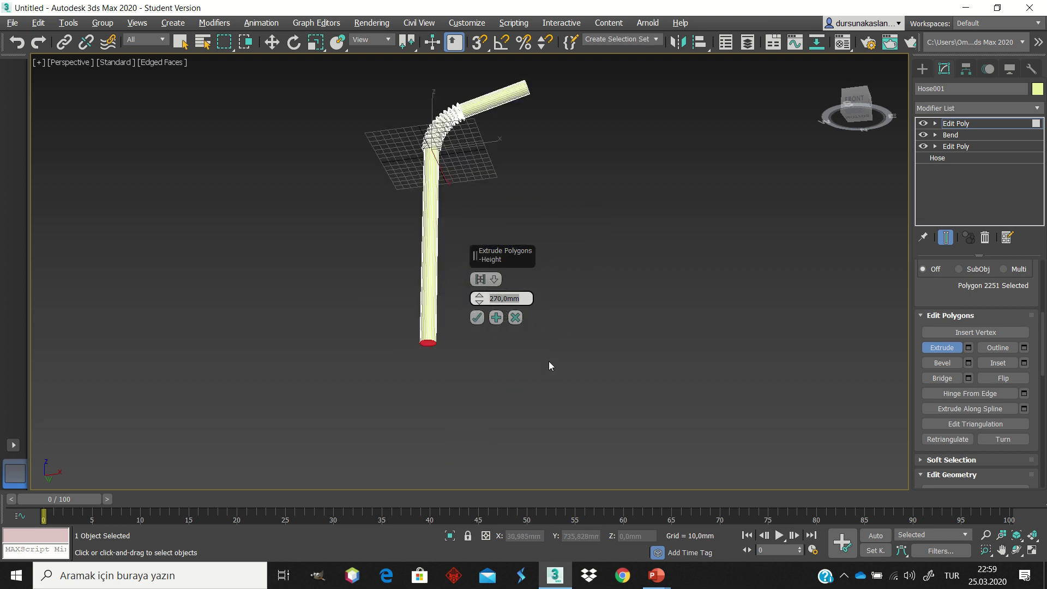
pyautogui.click(856, 100)
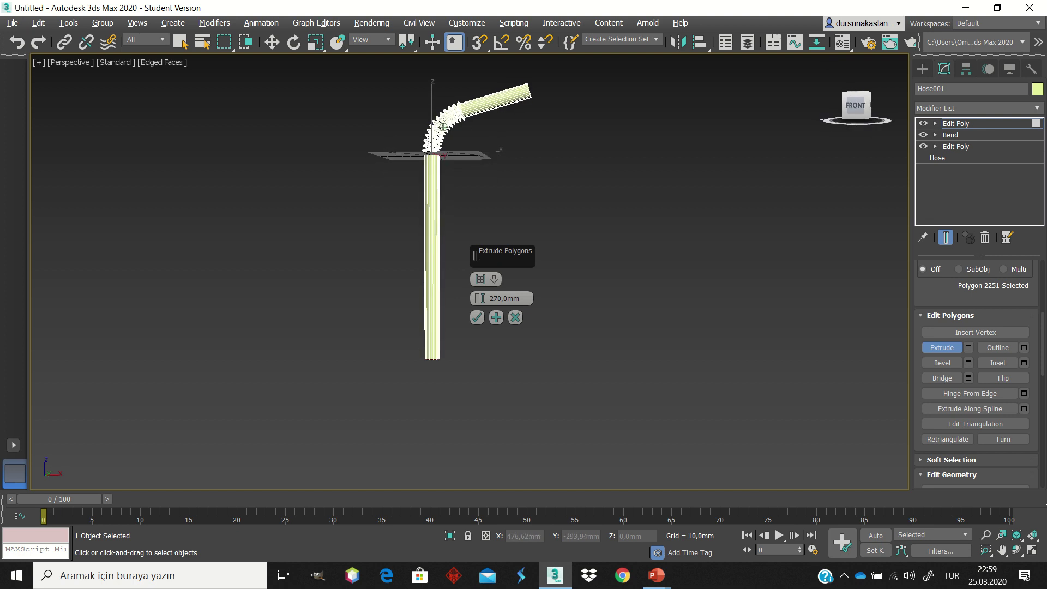
pyautogui.click(476, 317)
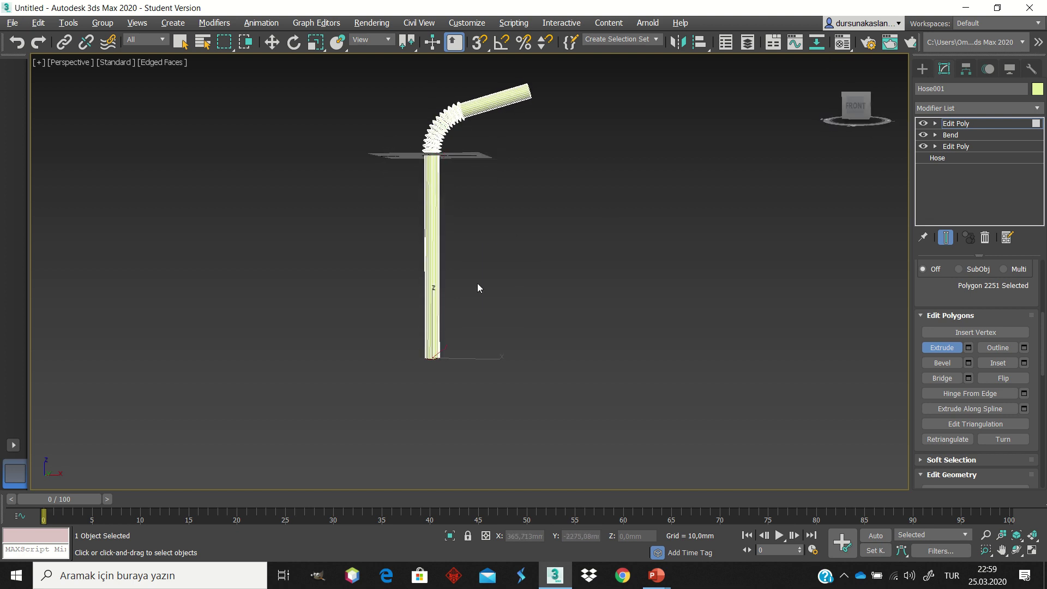
# - Hide the grid and turn off edge lines on the shaded straw
pyautogui.press('g')
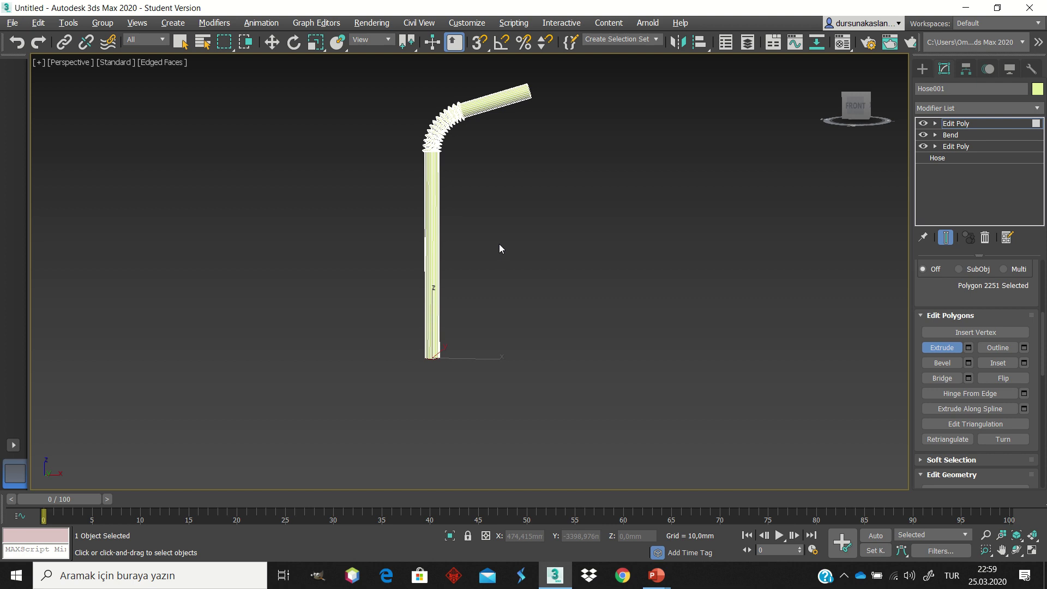
pyautogui.moveTo(838, 112); pyautogui.dragTo(858, 103)
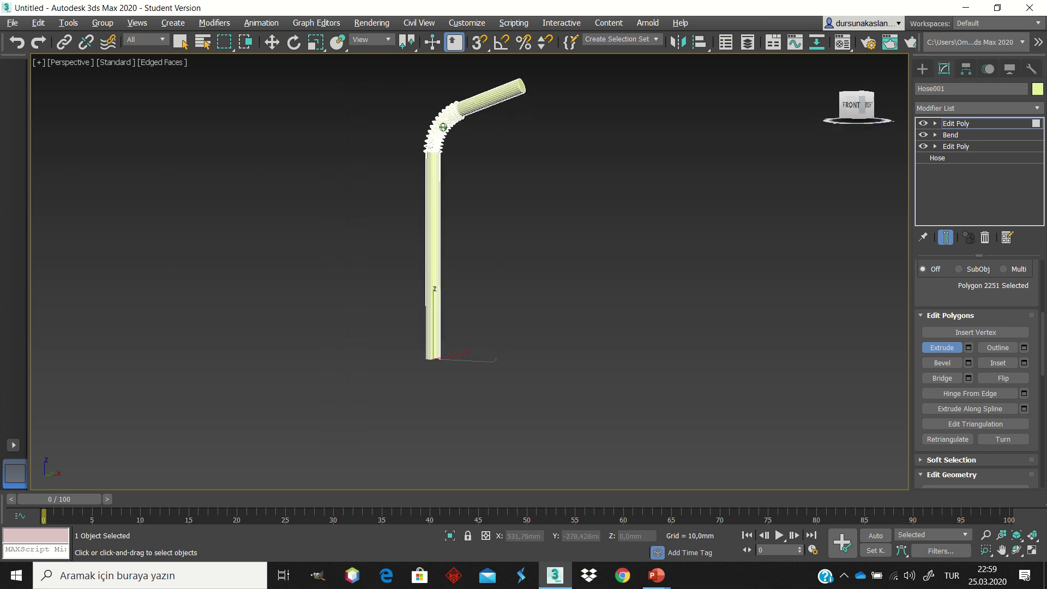
pyautogui.press('F3')
pyautogui.press('F3')
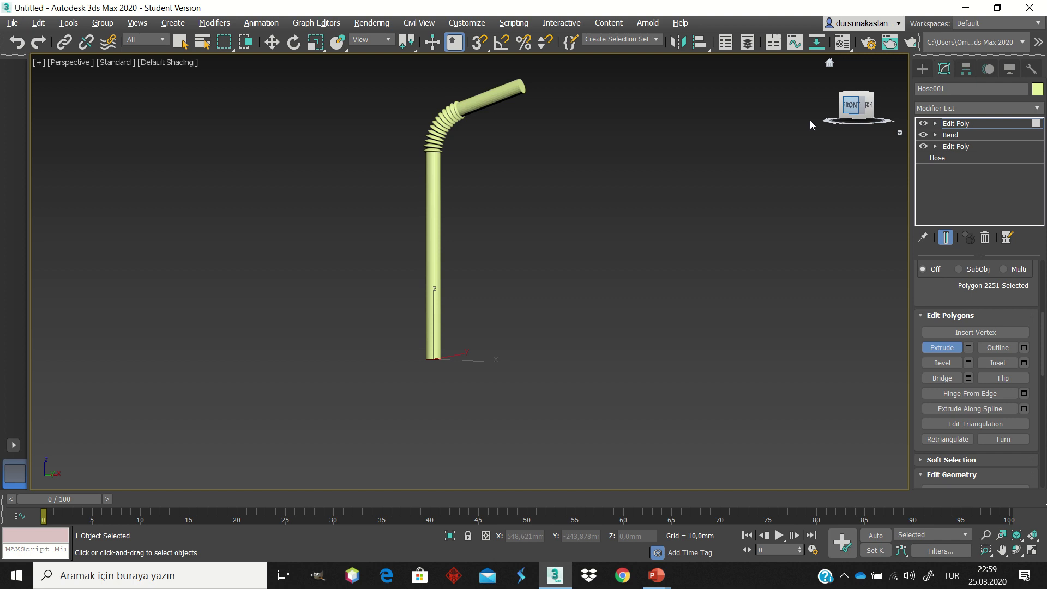
# - Select the top end-cap polygon and delete it to open the straw
pyautogui.moveTo(856, 106); pyautogui.dragTo(857, 107)
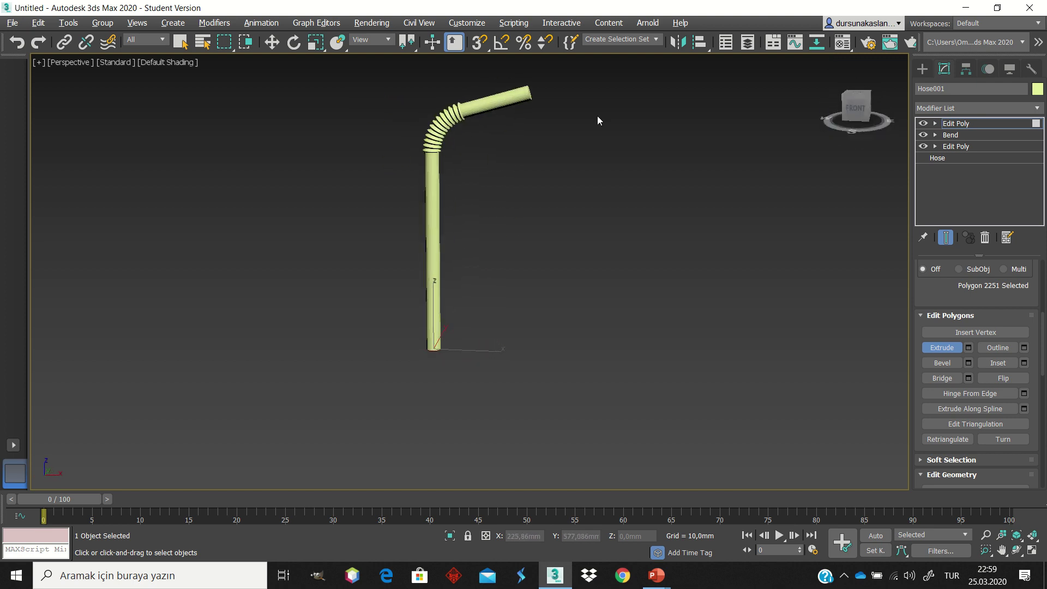
pyautogui.scroll(5, 545, 79)
pyautogui.scroll(3, 545, 80)
pyautogui.moveTo(856, 106); pyautogui.dragTo(839, 112)
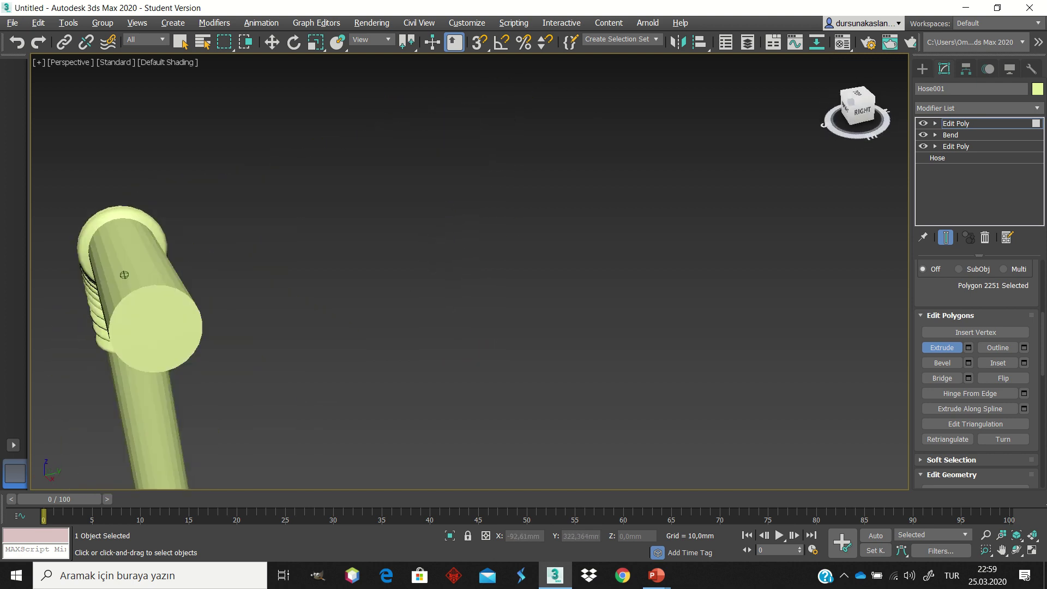
pyautogui.click(304, 154)
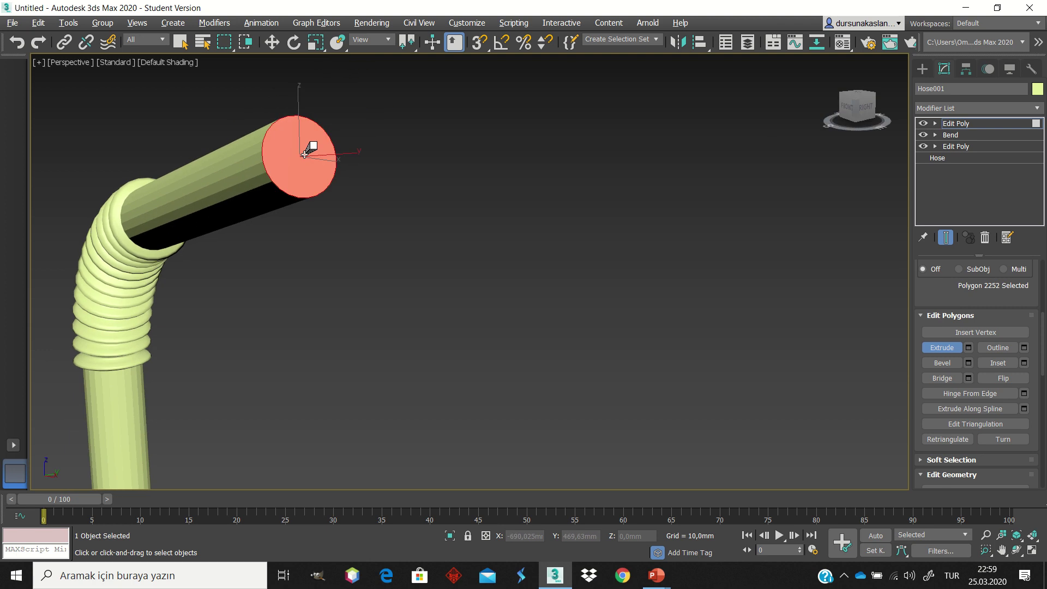
pyautogui.hotkey('ctrl', 'd')
pyautogui.scroll(-4, 320, 212)
pyautogui.scroll(-3, 327, 224)
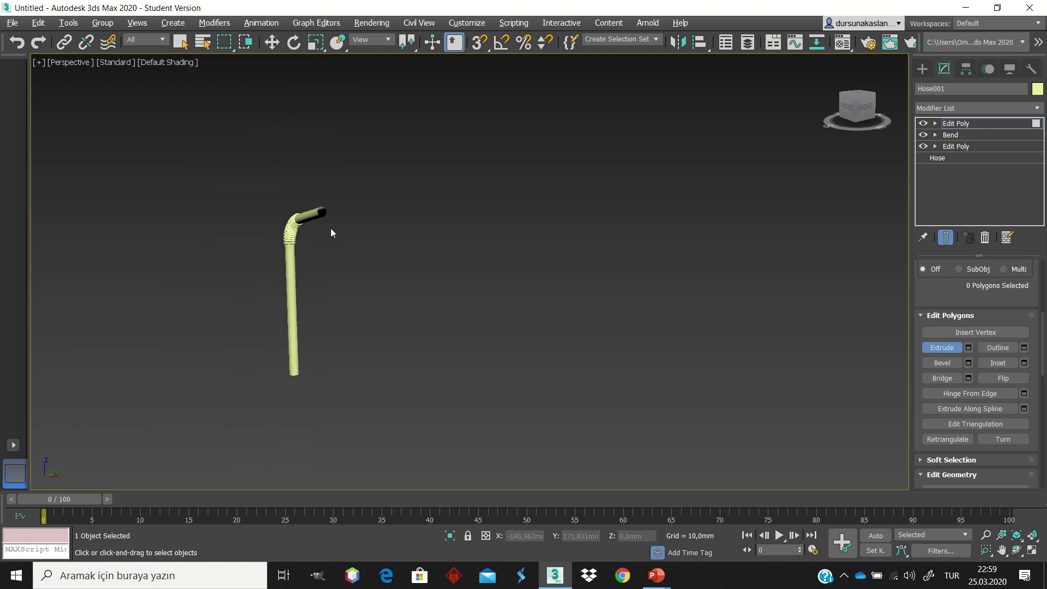
# - Orbit under the straw, then switch to a flat Front view
pyautogui.moveTo(862, 139); pyautogui.dragTo(312, 214)
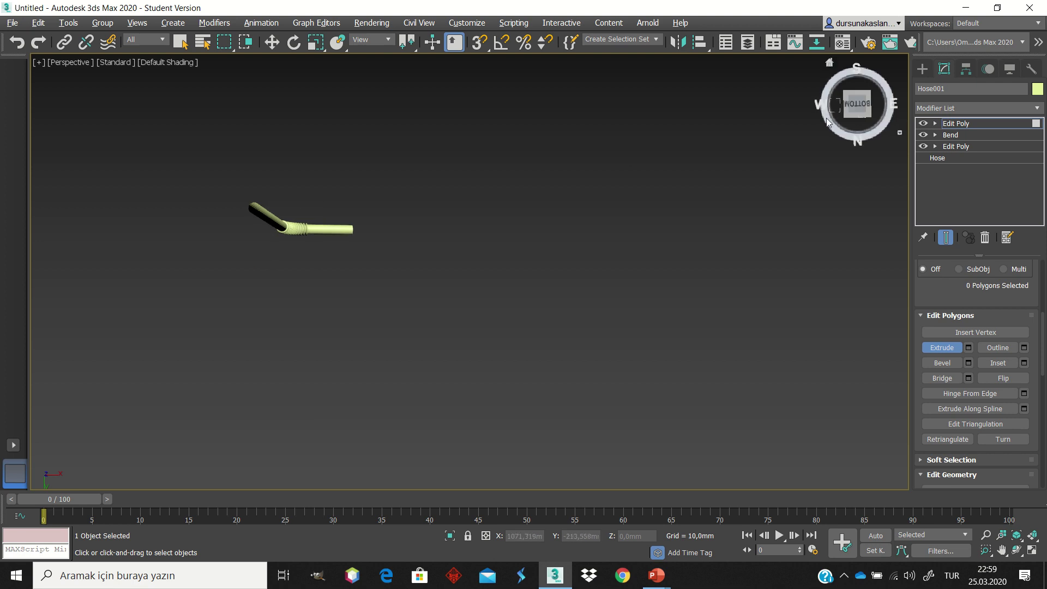
pyautogui.click(856, 120)
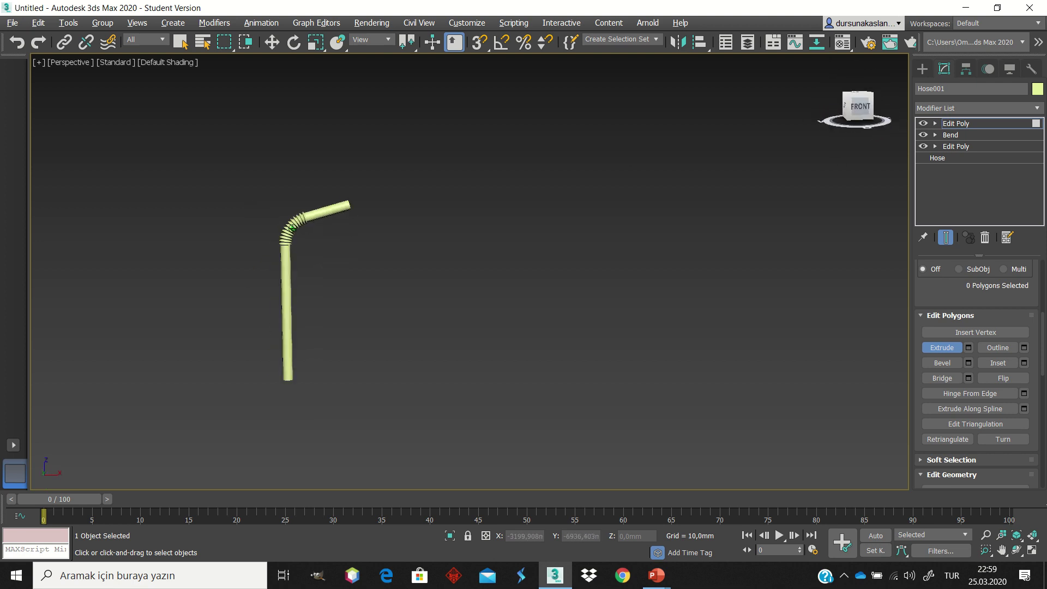
pyautogui.click(853, 121)
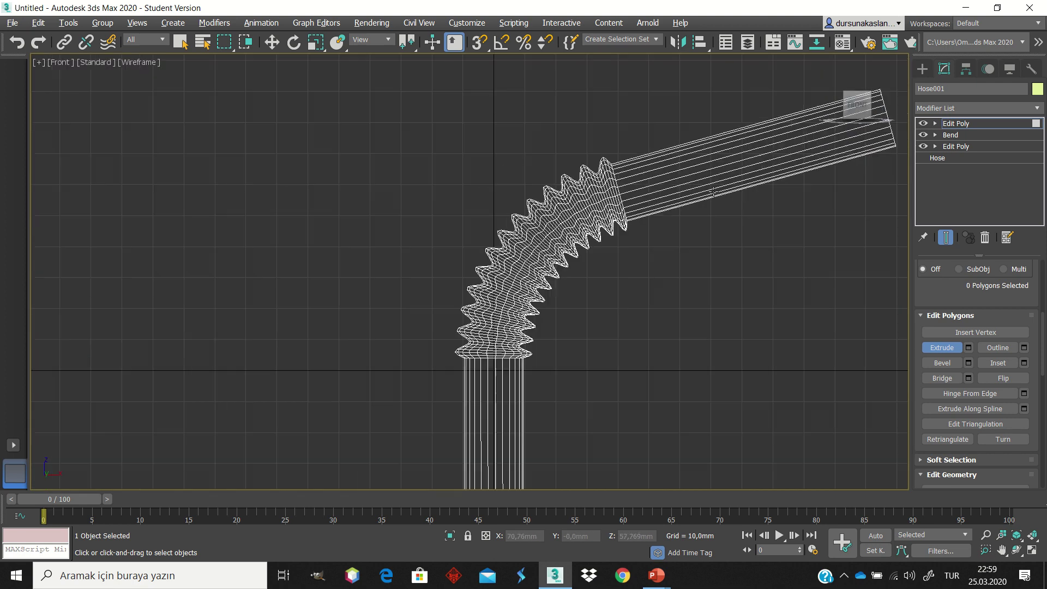
pyautogui.scroll(-1, 791, 248)
pyautogui.scroll(-2, 861, 328)
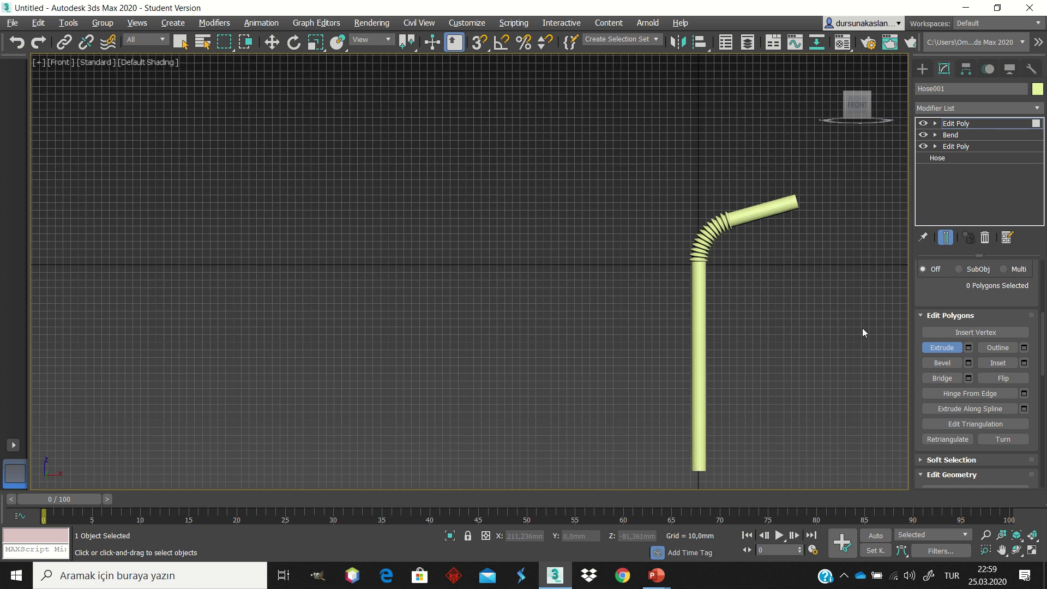
pyautogui.scroll(4, 862, 328)
pyautogui.scroll(2, 824, 250)
pyautogui.scroll(-2, 824, 250)
pyautogui.scroll(-1, 845, 118)
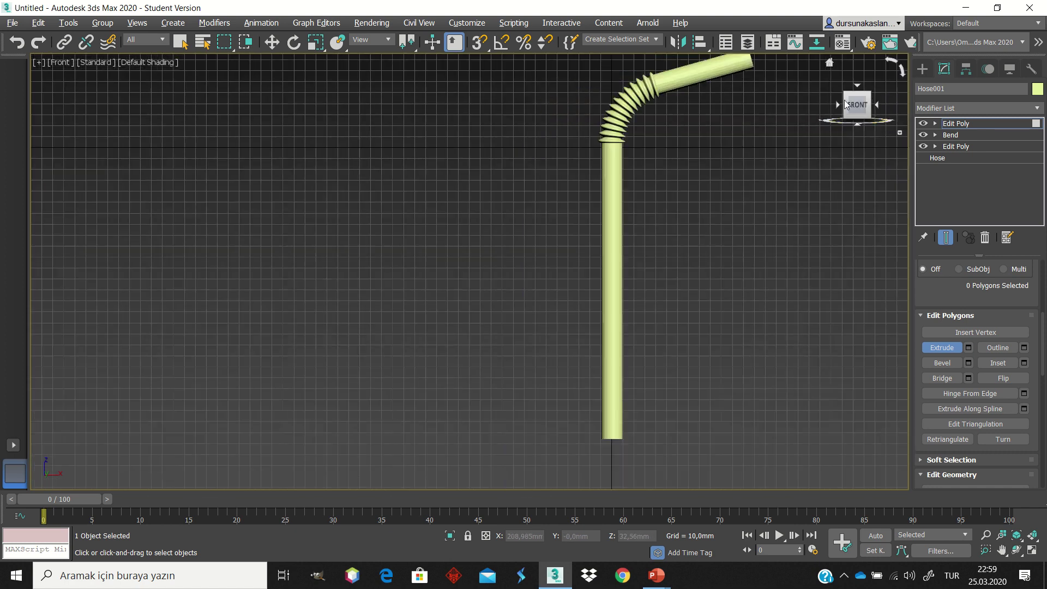
pyautogui.scroll(3, 844, 99)
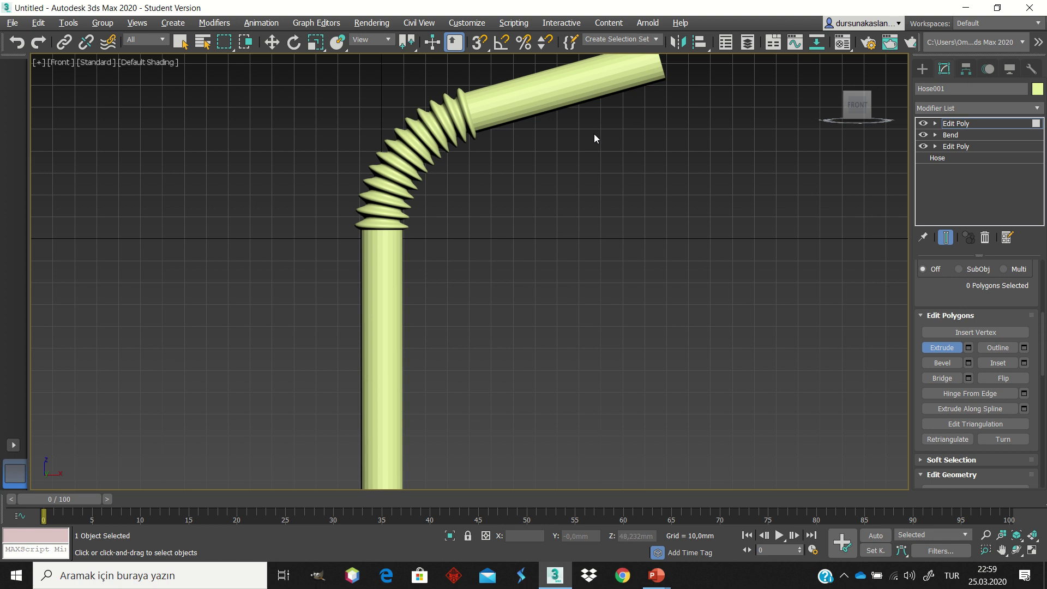
pyautogui.scroll(-1, 557, 138)
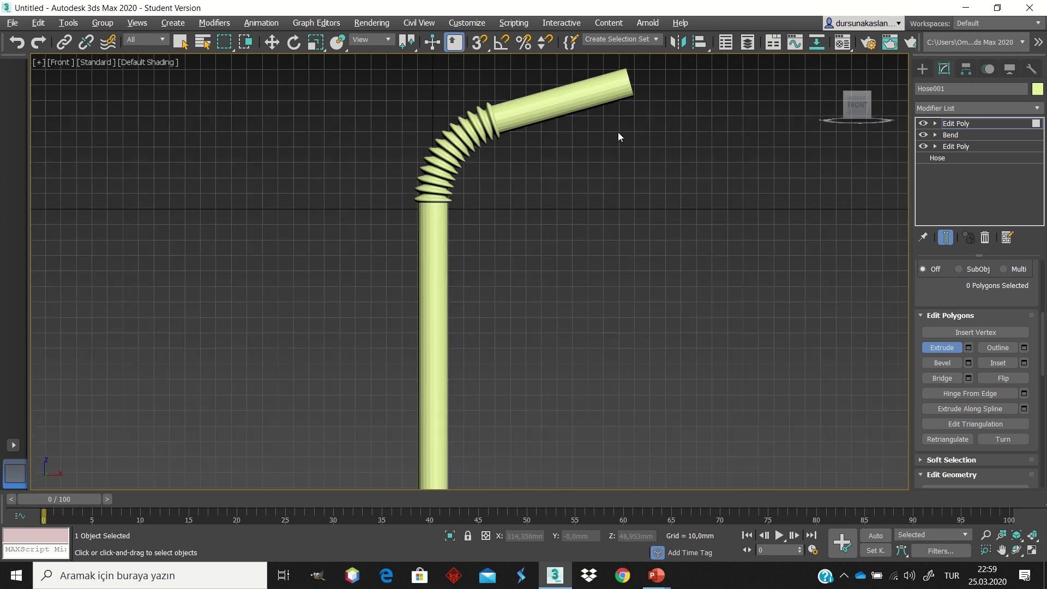
pyautogui.scroll(-2, 713, 57)
pyautogui.scroll(3, 711, 55)
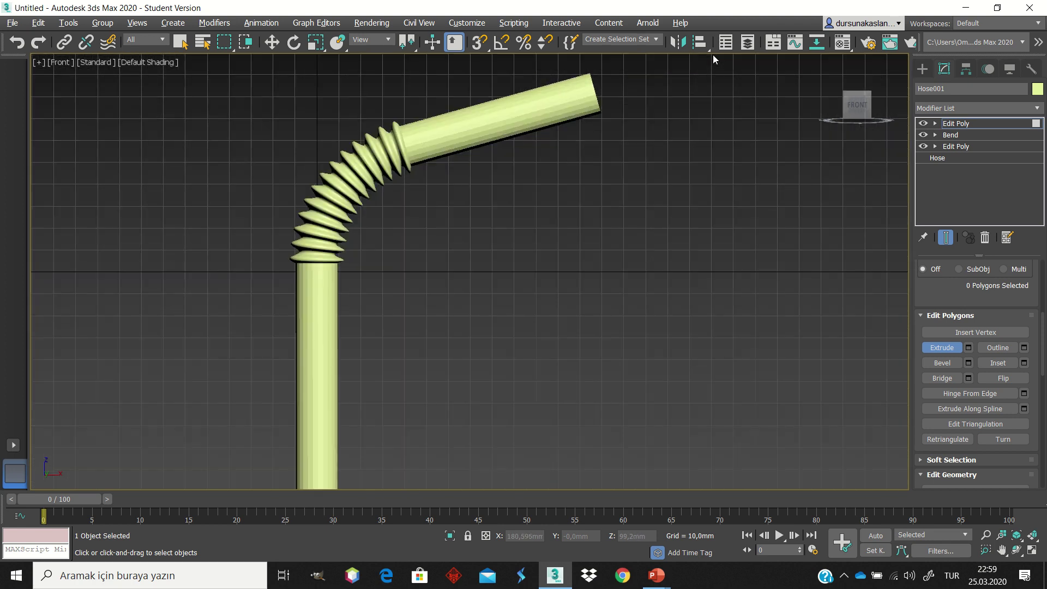
pyautogui.scroll(2, 712, 55)
pyautogui.scroll(-2, 712, 54)
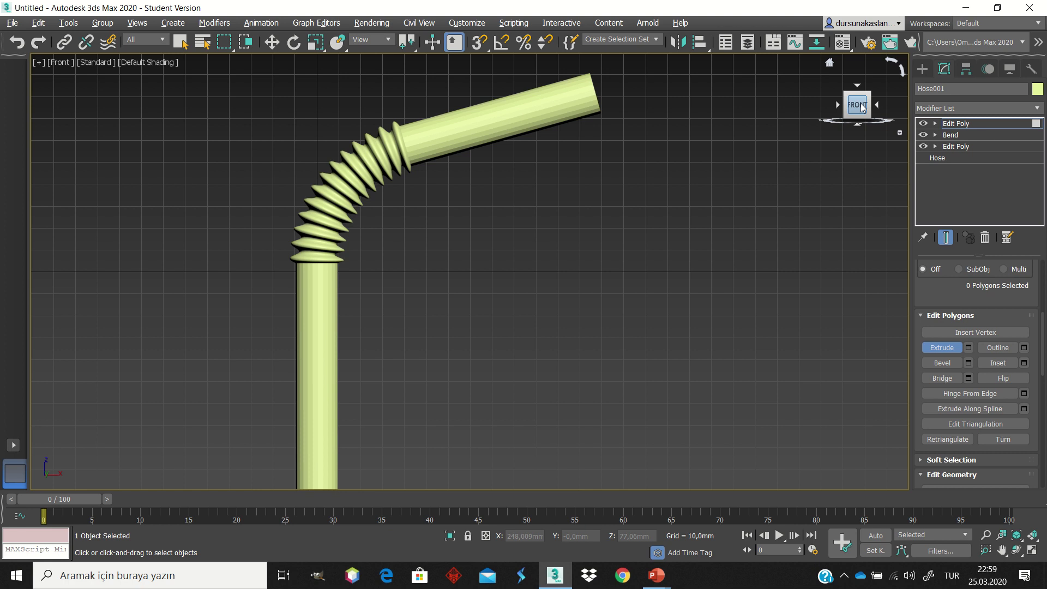
pyautogui.moveTo(864, 107); pyautogui.dragTo(709, 125)
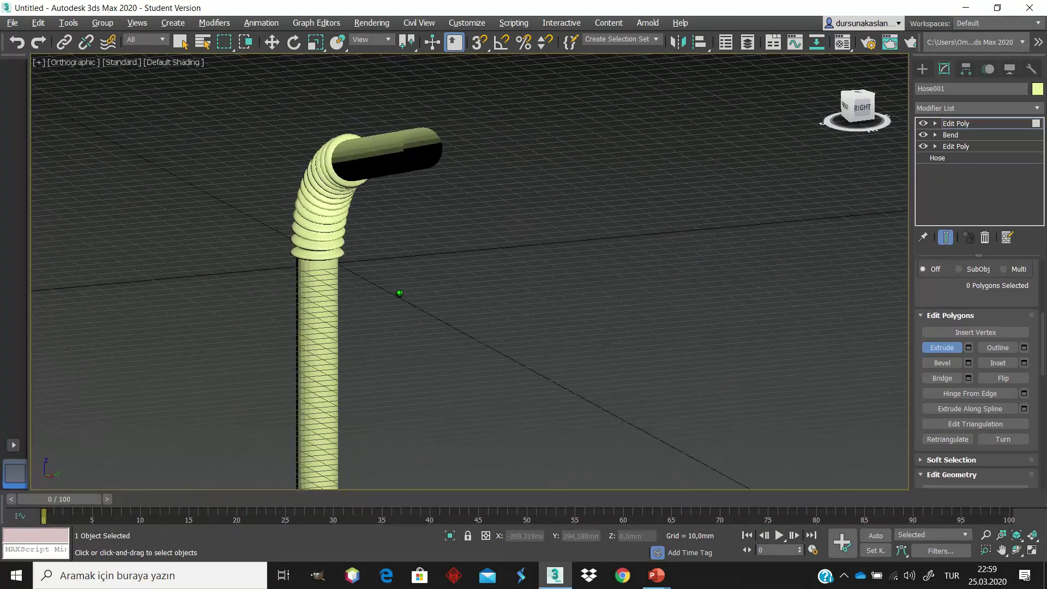
pyautogui.moveTo(864, 108); pyautogui.dragTo(864, 107)
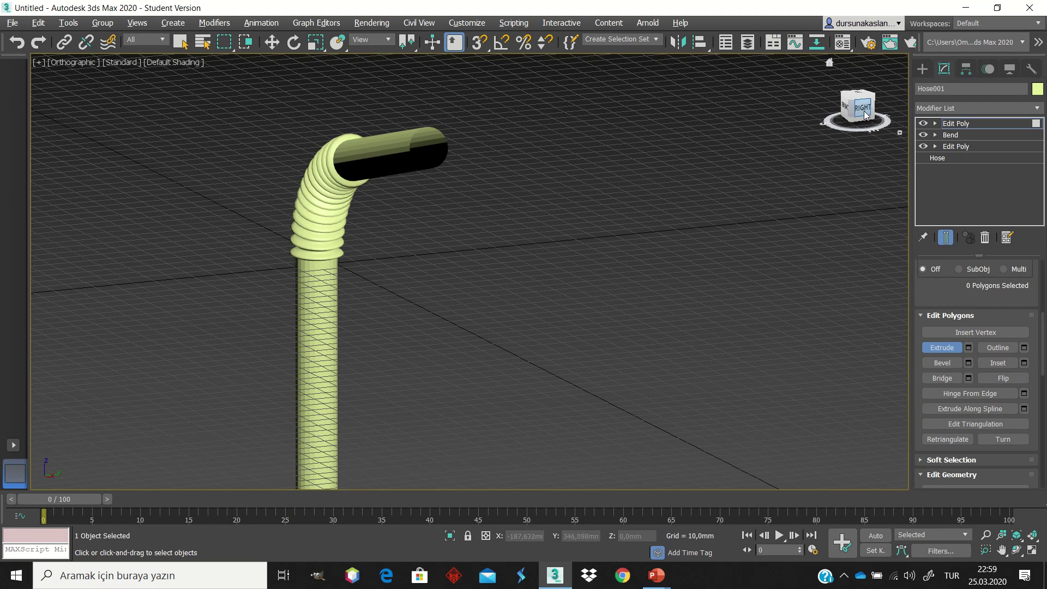
pyautogui.moveTo(861, 108); pyautogui.dragTo(894, 109)
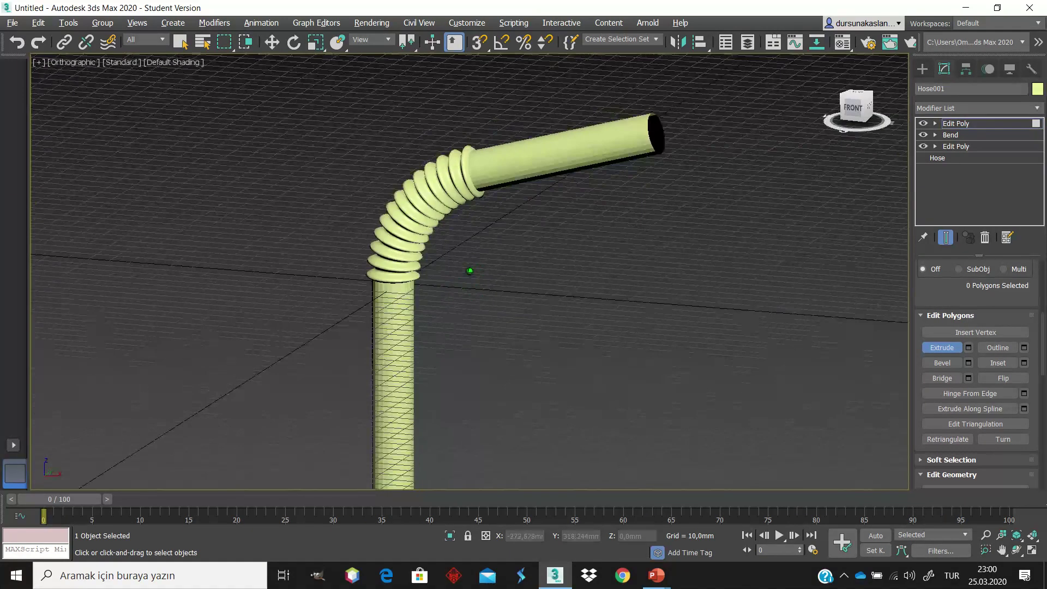
pyautogui.moveTo(894, 109); pyautogui.dragTo(727, 144)
pyautogui.scroll(-3, 741, 258)
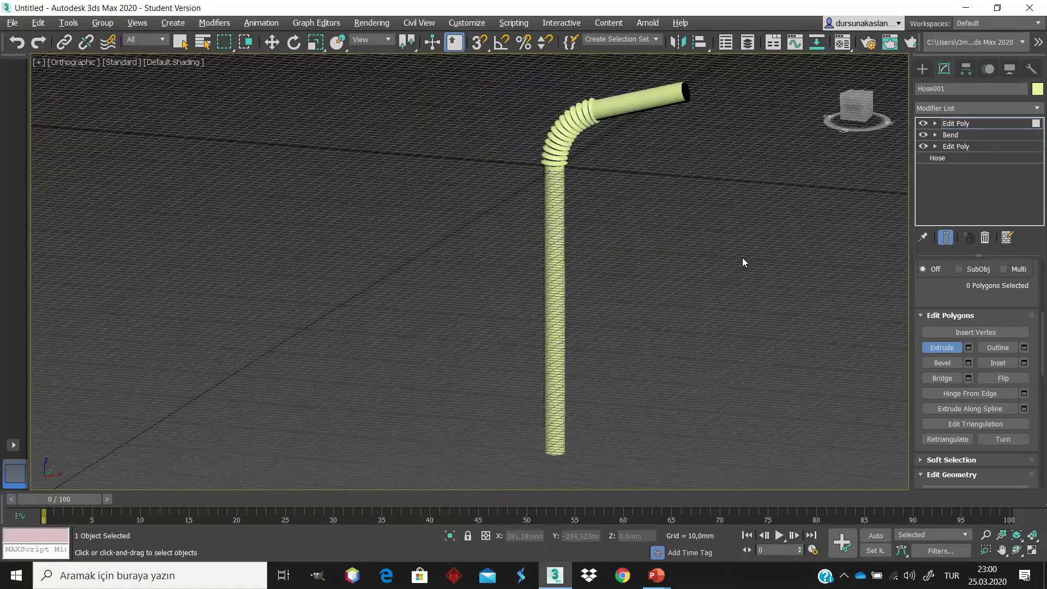